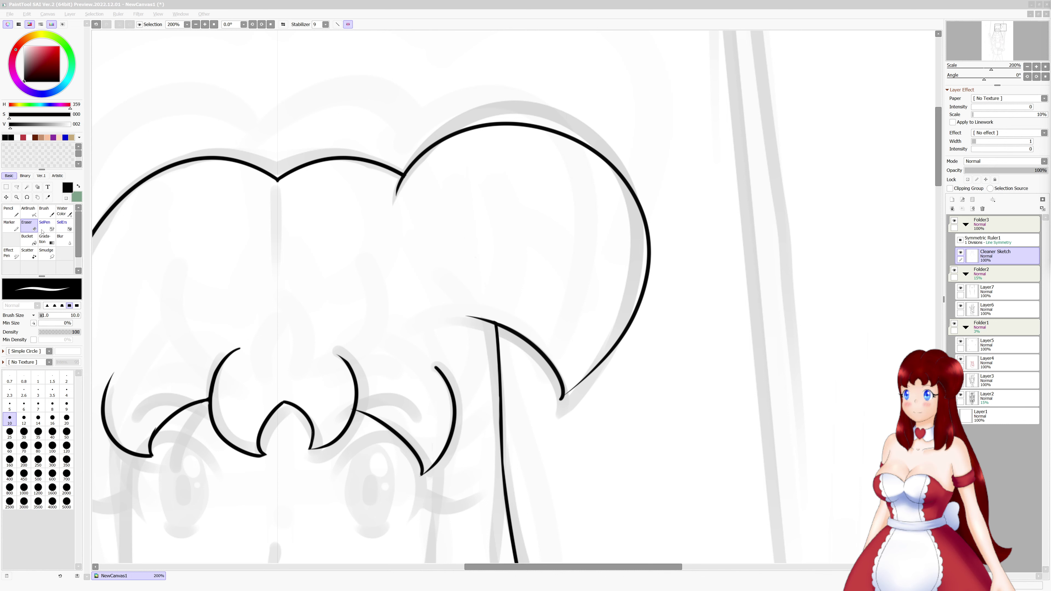
Refine the pointed lower end of the side hair bun's outline with short Pencil strokes on the Cleaner Sketch layer
left_click(578, 19)
mouse_move(413, 314)
left_mouse_down()
mouse_move(570, 131)
mouse_move(419, 198)
left_mouse_up()
key("n")
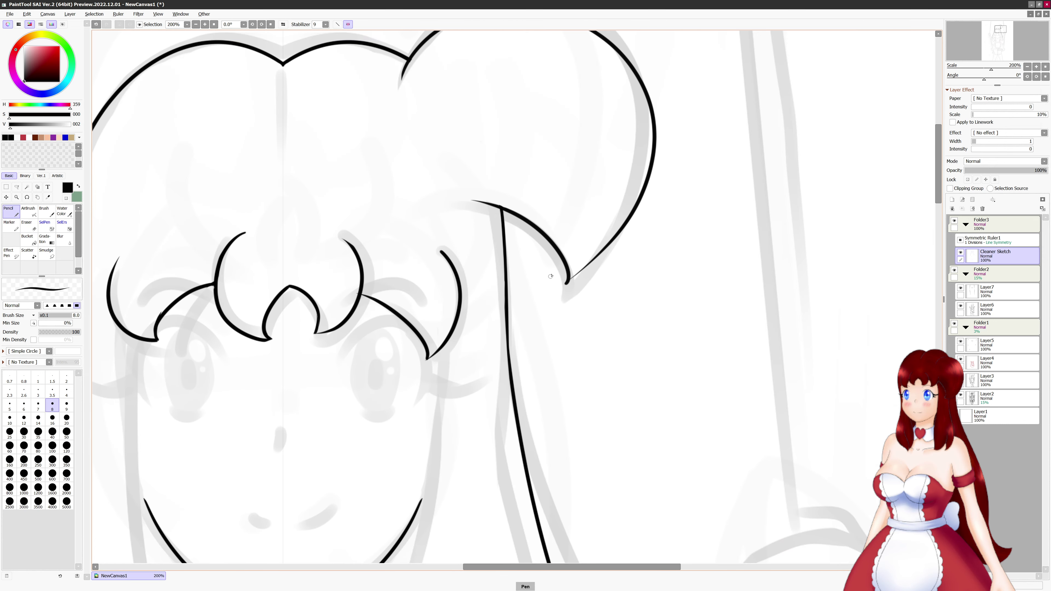
left_click_drag(695, 236, 584, 171)
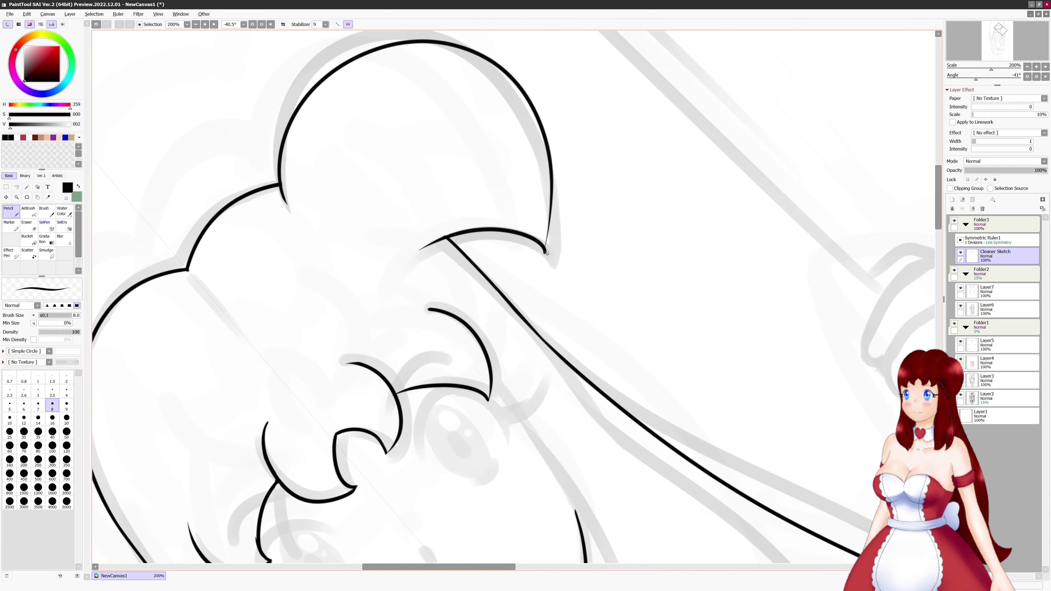
key("ctrl+z")
key("ctrl+y")
key("ctrl+z")
left_click_drag(545, 251, 552, 168)
key("ctrl+z")
left_click_drag(544, 251, 551, 183)
key("ctrl+z")
key("ctrl+y")
Erase the excess line around the pointed lower end of the side hair bun
key("e")
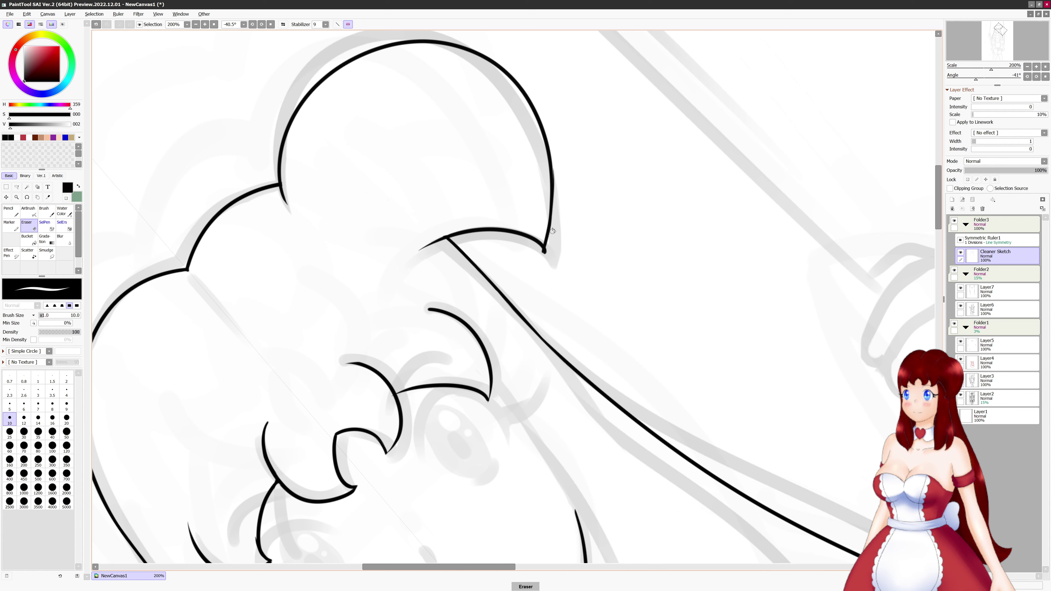
key("ctrl+z")
left_click_drag(556, 165, 555, 232)
key("ctrl+z")
key("ctrl+y")
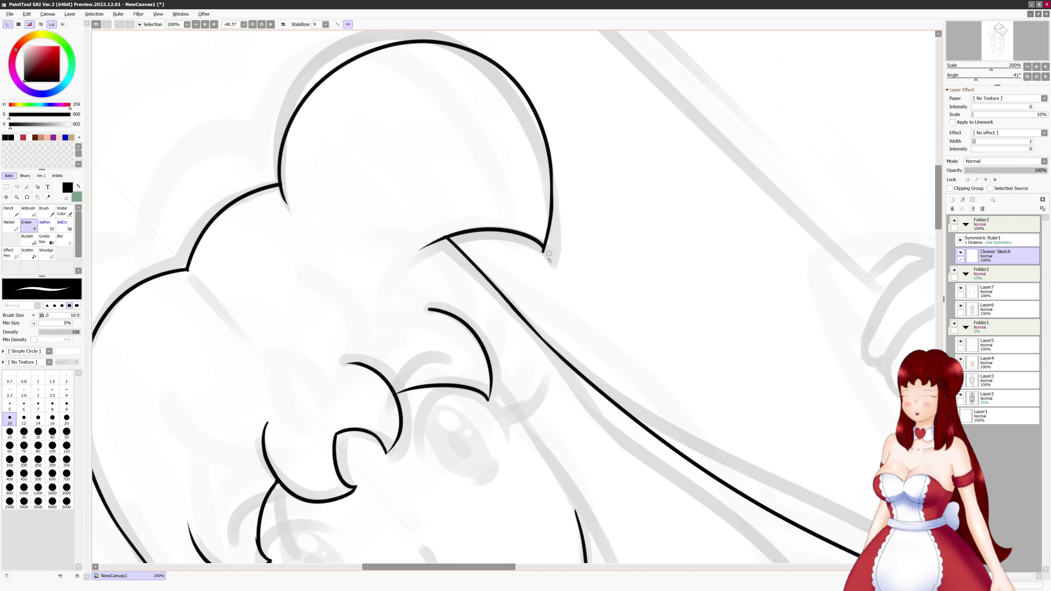
mouse_move(539, 248)
left_mouse_down()
mouse_move(628, 270)
mouse_move(616, 364)
mouse_move(635, 313)
left_mouse_up()
scroll(635, 313, "down", 1)
scroll(653, 315, "down", 3)
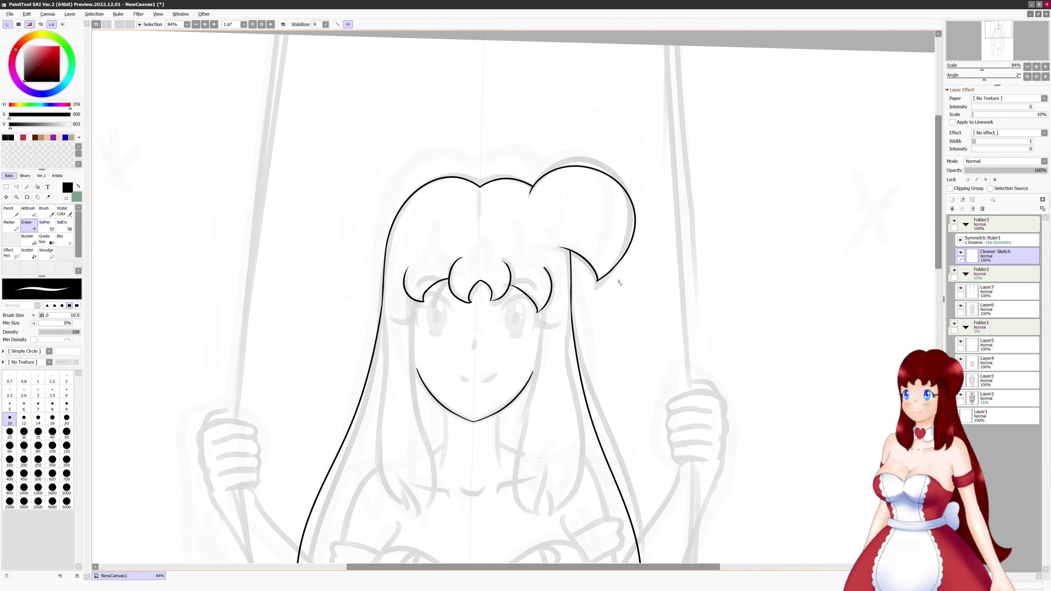
Lasso most of the side bun's outline, rotate it clockwise and shift it down toward the head, apply the transform and deselect
scroll(660, 246, "up", 3)
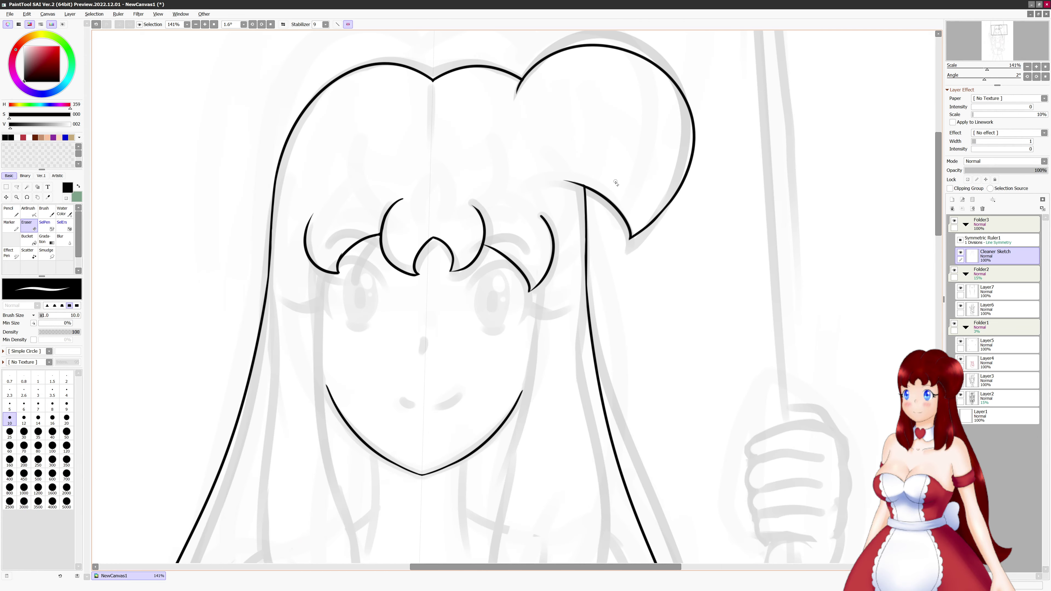
left_click(17, 187)
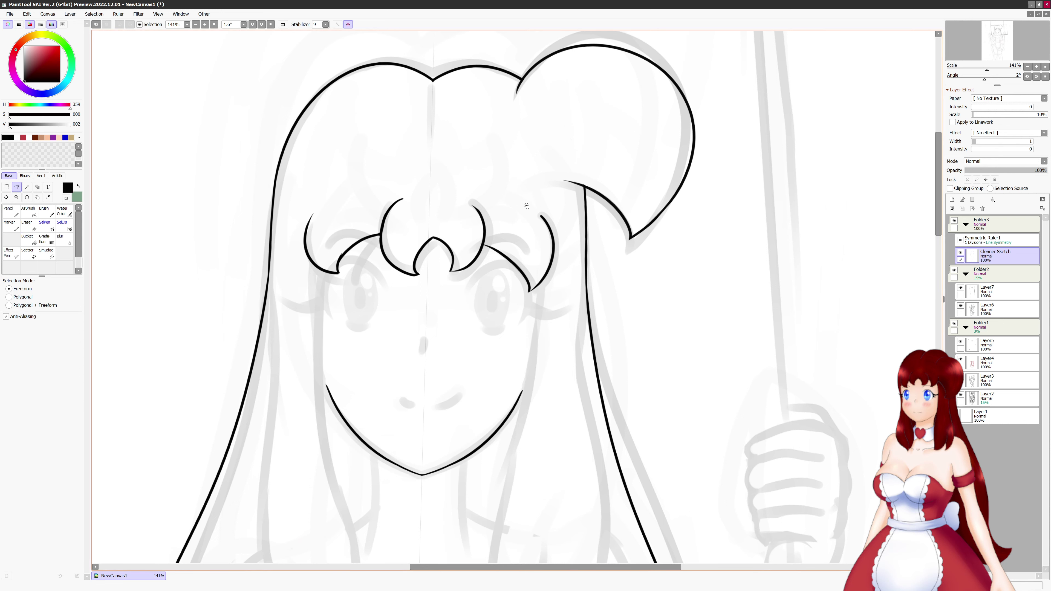
left_click_drag(524, 203, 491, 263)
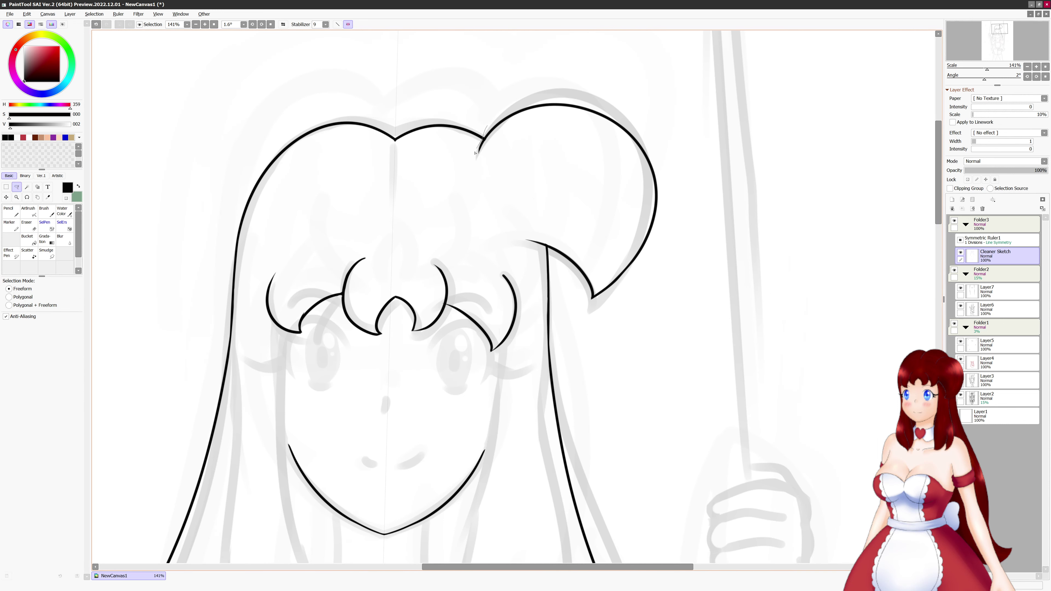
mouse_move(475, 153)
left_mouse_down()
mouse_move(482, 222)
mouse_move(536, 250)
mouse_move(620, 337)
mouse_move(617, 86)
left_mouse_up()
key("ctrl+t")
mouse_move(671, 170)
left_mouse_down()
mouse_move(662, 224)
mouse_move(610, 233)
mouse_move(616, 243)
left_mouse_up()
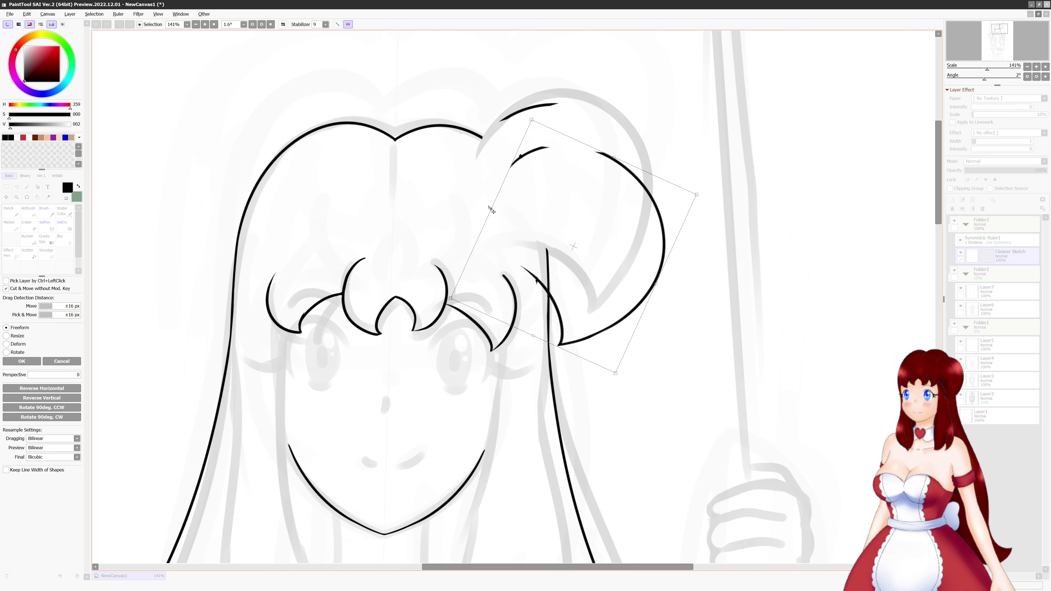
left_click_drag(490, 208, 462, 181)
left_click_drag(600, 144, 609, 129)
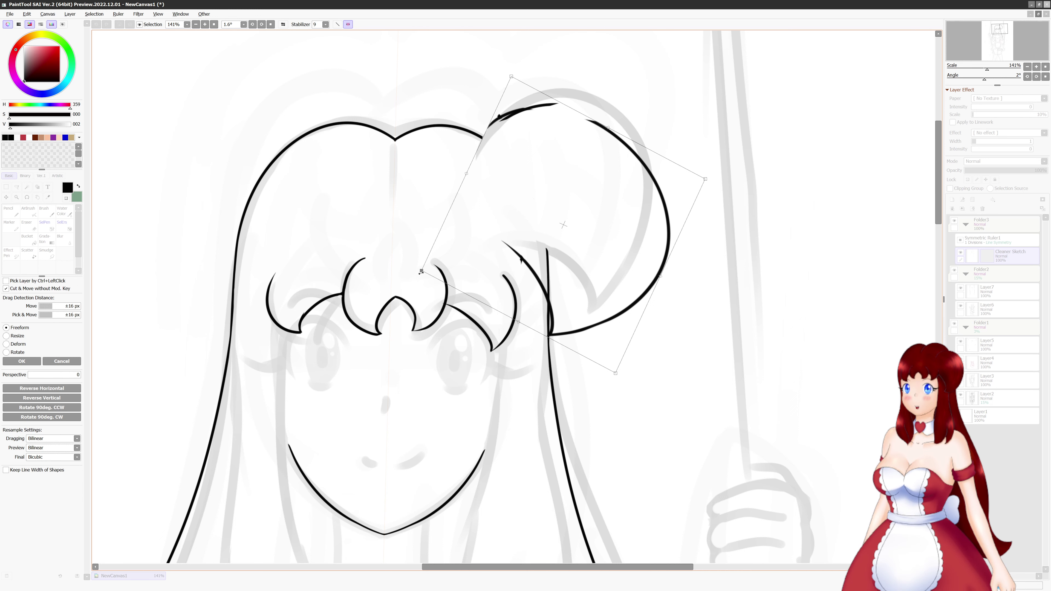
left_click_drag(422, 272, 447, 261)
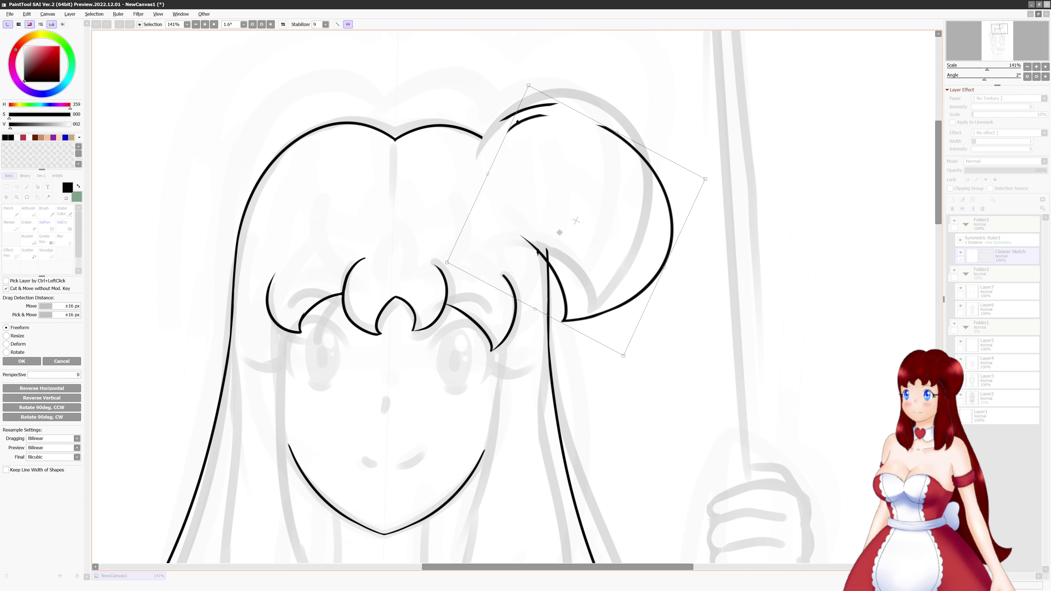
left_click_drag(710, 273, 702, 290)
left_click_drag(602, 260, 594, 272)
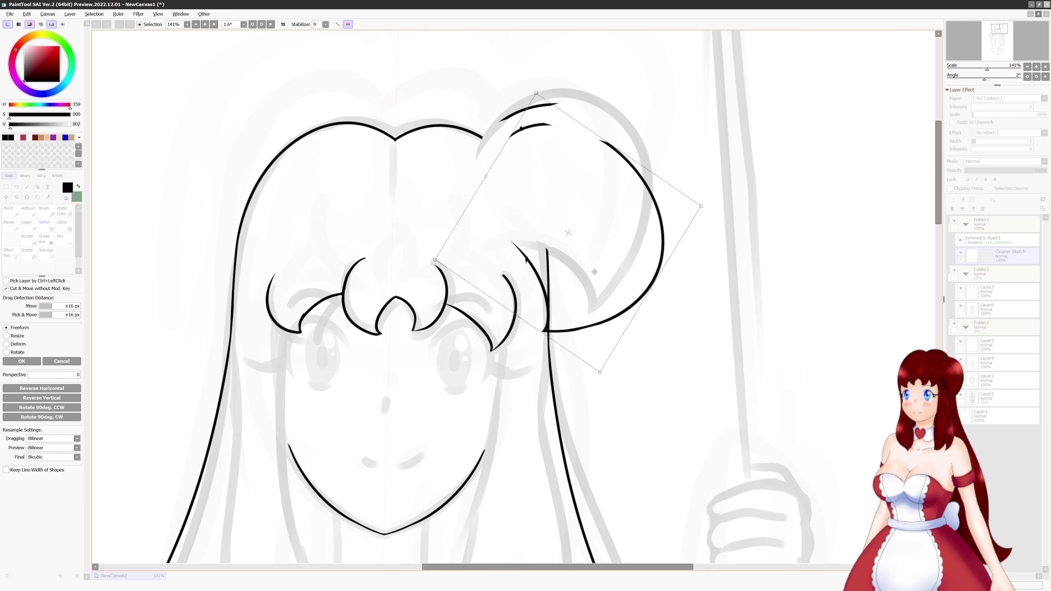
left_click_drag(707, 269, 701, 281)
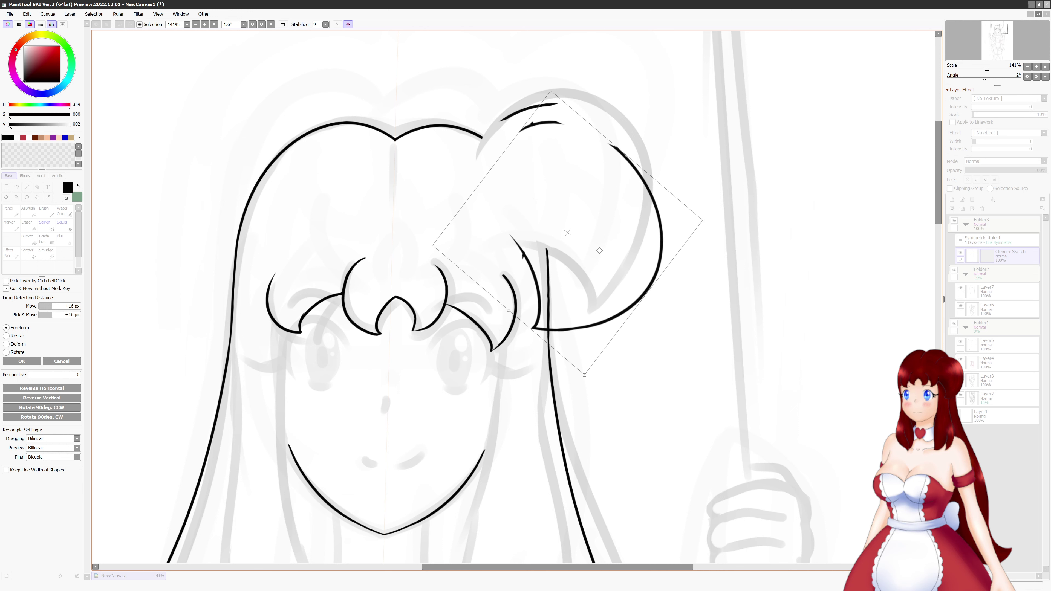
key("Return")
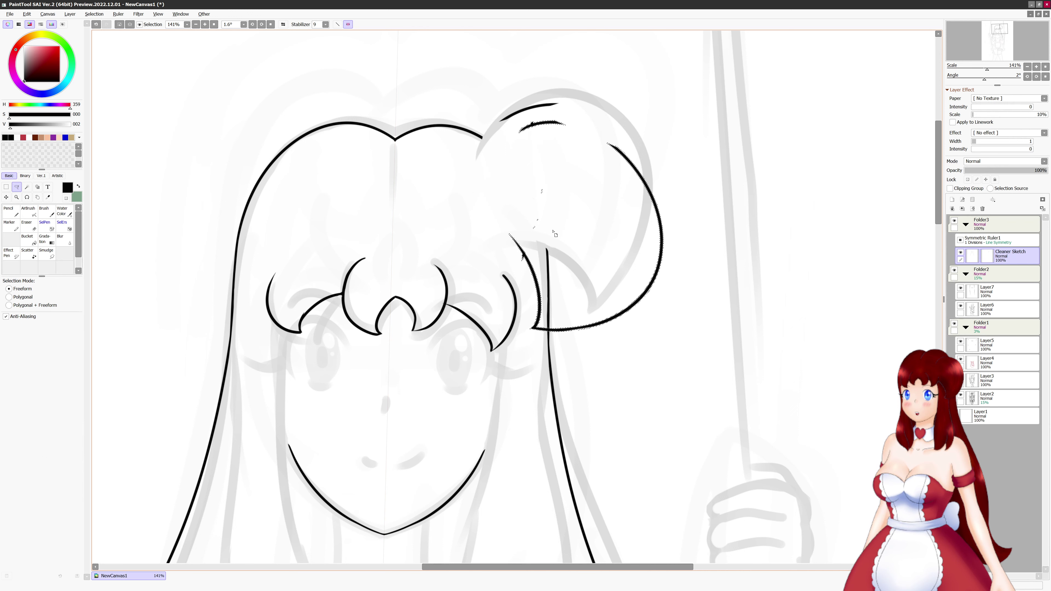
key("ctrl+d")
Draw Pencil curves from the crown line along the bun's upper edge to begin joining the moved outline to the head
key("n")
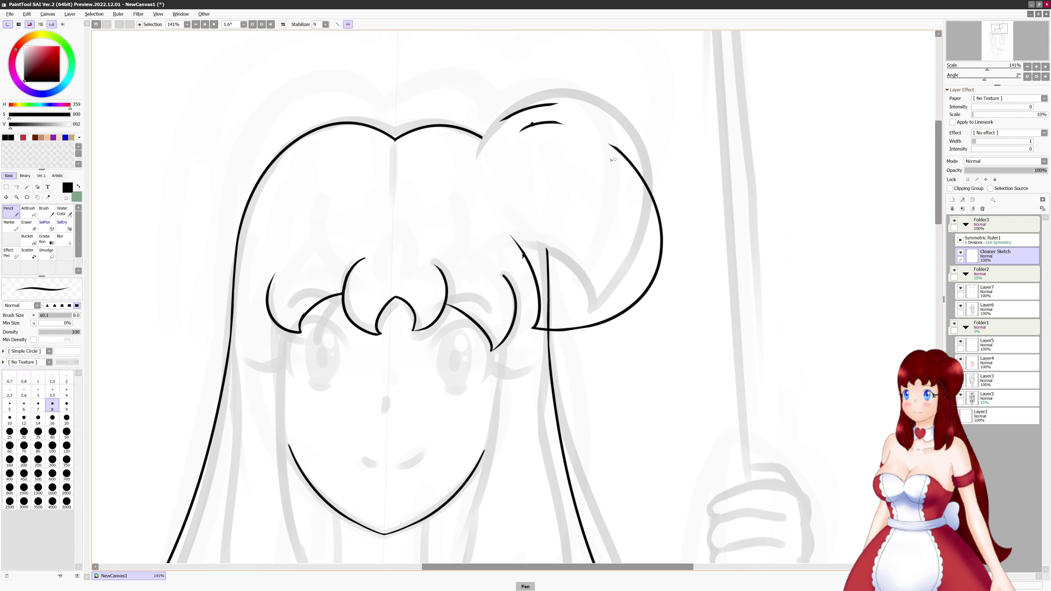
mouse_move(574, 182)
left_mouse_down()
mouse_move(560, 183)
mouse_move(577, 166)
mouse_move(584, 124)
mouse_move(494, 143)
left_mouse_up()
key("ctrl+z")
key("ctrl+z")
mouse_move(680, 100)
left_mouse_down()
mouse_move(535, 373)
mouse_move(502, 368)
left_mouse_up()
left_click_drag(554, 365, 455, 222)
mouse_move(535, 216)
left_mouse_down()
mouse_move(399, 298)
mouse_move(384, 289)
mouse_move(439, 336)
mouse_move(362, 313)
left_mouse_up()
key("ctrl+z")
key("ctrl+z")
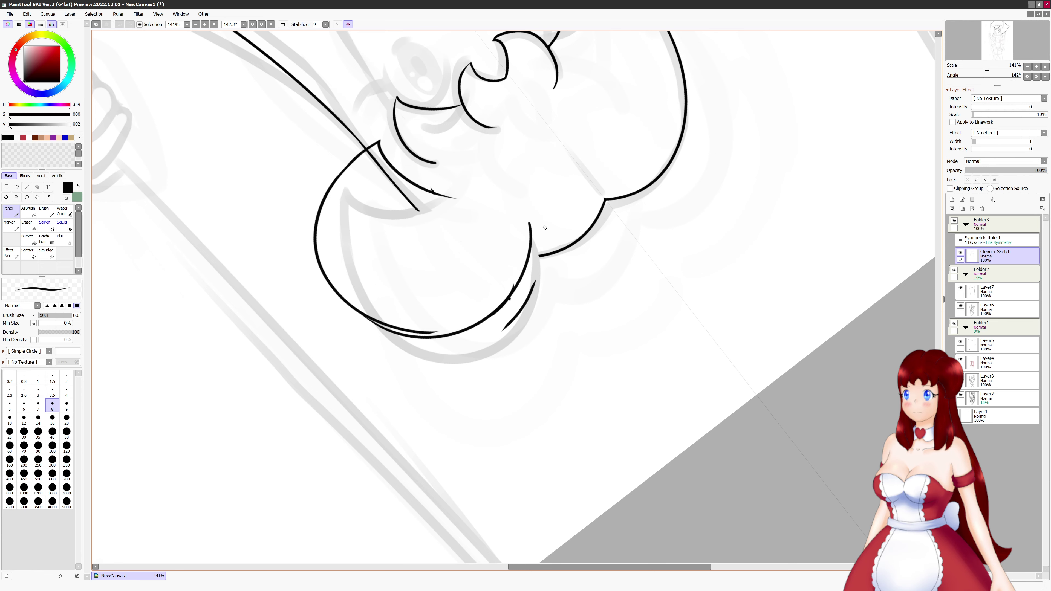
mouse_move(579, 173)
left_mouse_down()
mouse_move(546, 124)
mouse_move(514, 181)
left_mouse_up()
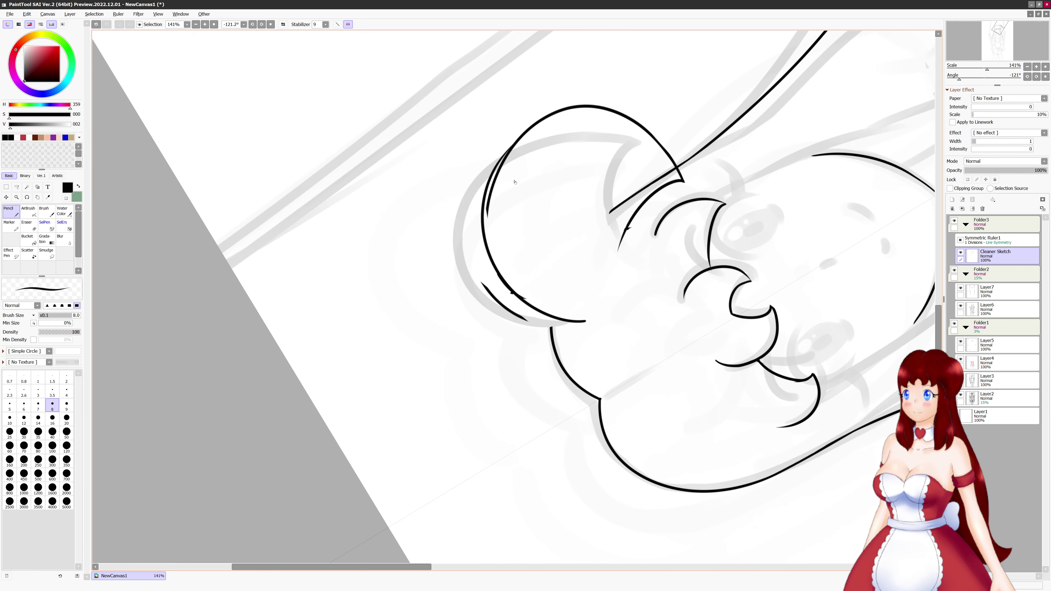
key("ctrl+z")
mouse_move(621, 385)
left_mouse_down()
mouse_move(612, 261)
mouse_move(542, 250)
mouse_move(438, 371)
left_mouse_up()
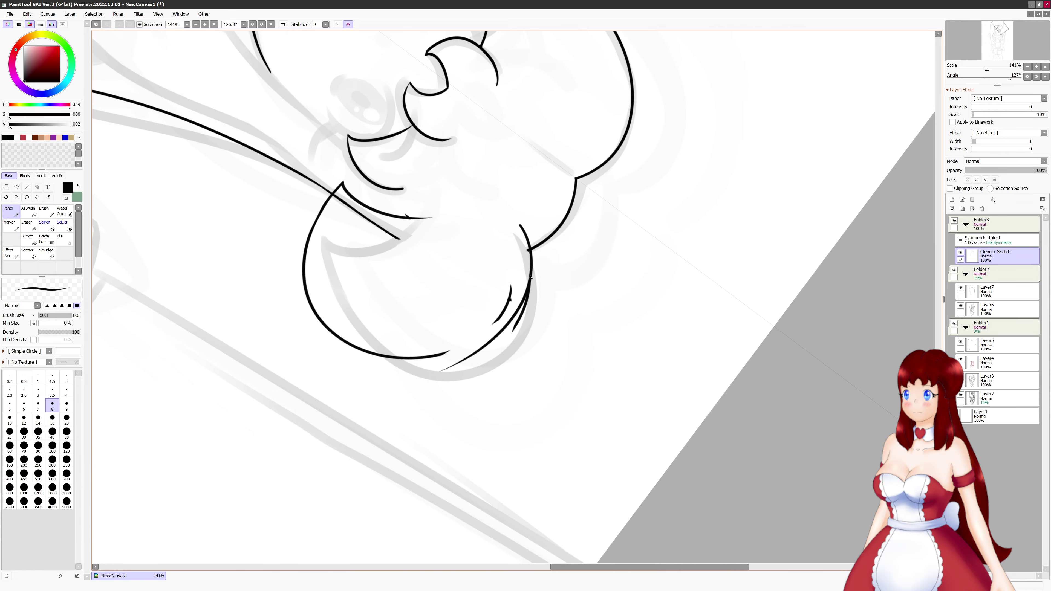
Try to draw one long curve bridging the gap in the bun's upper outline
left_click_drag(532, 274, 365, 349)
key("ctrl+z")
mouse_move(533, 277)
left_mouse_down()
mouse_move(495, 336)
mouse_move(347, 344)
left_mouse_up()
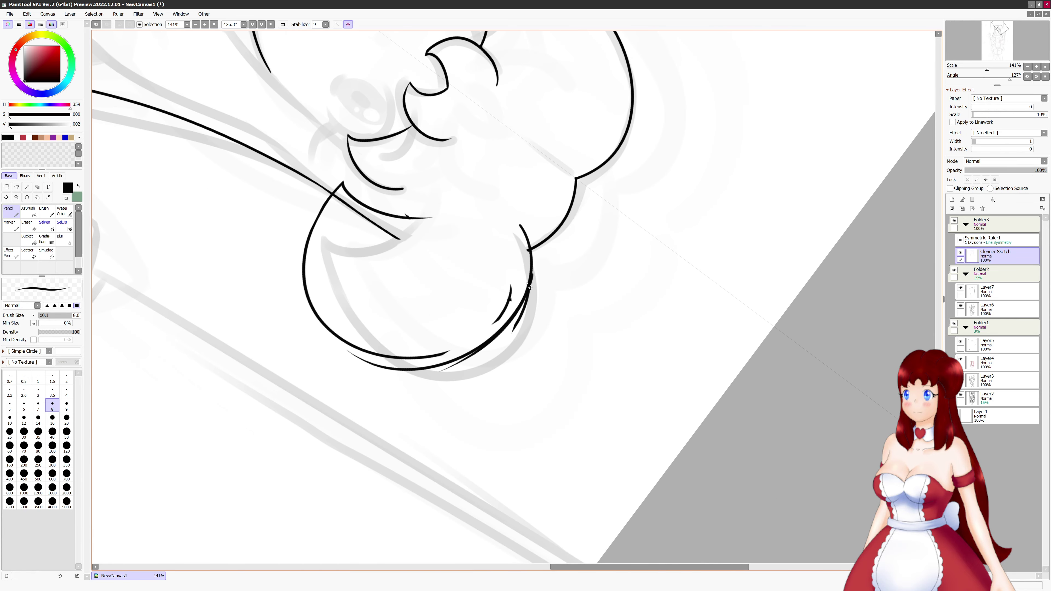
key("ctrl+z")
left_click_drag(529, 285, 341, 343)
key("ctrl+z")
left_click_drag(531, 283, 356, 344)
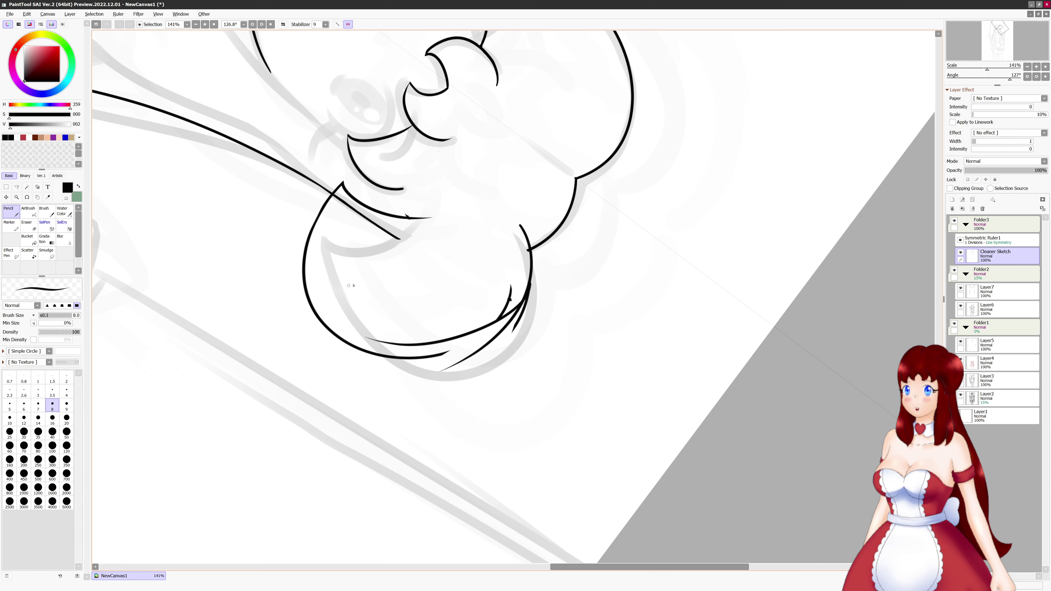
key("ctrl+z")
mouse_move(532, 284)
left_mouse_down()
mouse_move(473, 342)
mouse_move(365, 357)
left_mouse_up()
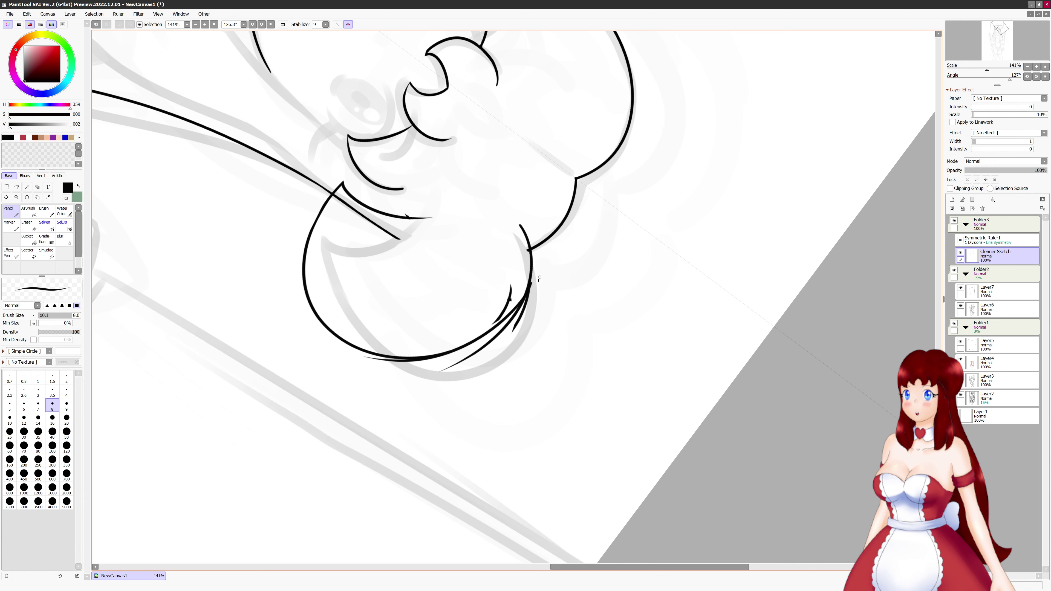
key("ctrl+z")
left_click_drag(521, 304, 382, 352)
key("ctrl+z")
left_click_drag(531, 282, 389, 347)
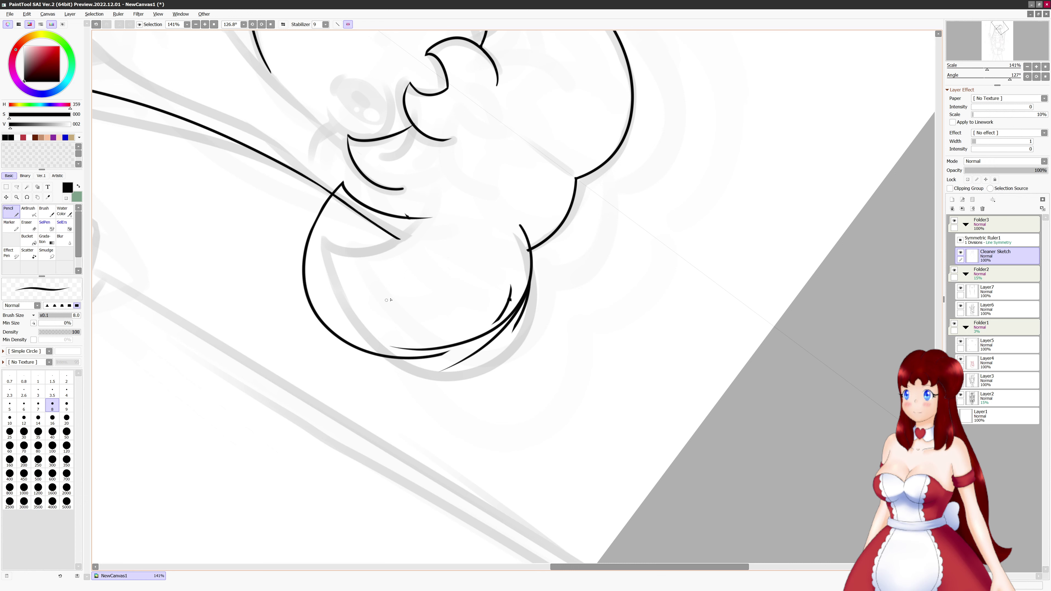
key("ctrl+z")
Bridge the gap in the bun's upper outline with a curved Pencil stroke from the opposite direction
mouse_move(581, 256)
left_mouse_down()
mouse_move(588, 277)
mouse_move(466, 408)
mouse_move(455, 399)
left_mouse_up()
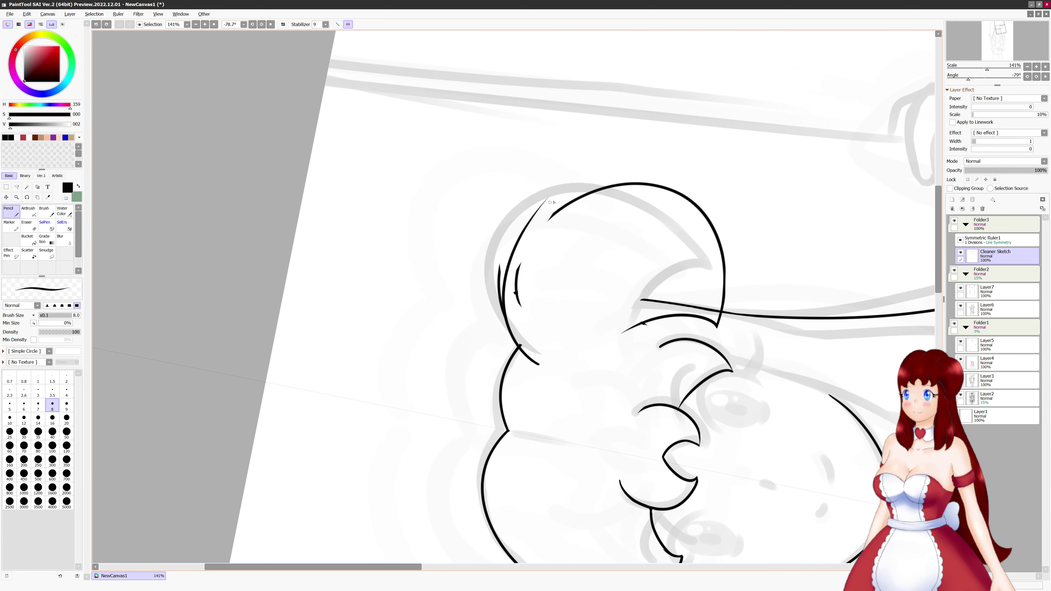
mouse_move(510, 261)
left_mouse_down()
mouse_move(578, 199)
mouse_move(496, 327)
left_mouse_up()
key("ctrl+z")
key("ctrl+z")
left_click_drag(575, 199, 495, 327)
key("ctrl+z")
mouse_move(575, 199)
left_mouse_down()
mouse_move(515, 256)
mouse_move(489, 318)
left_mouse_up()
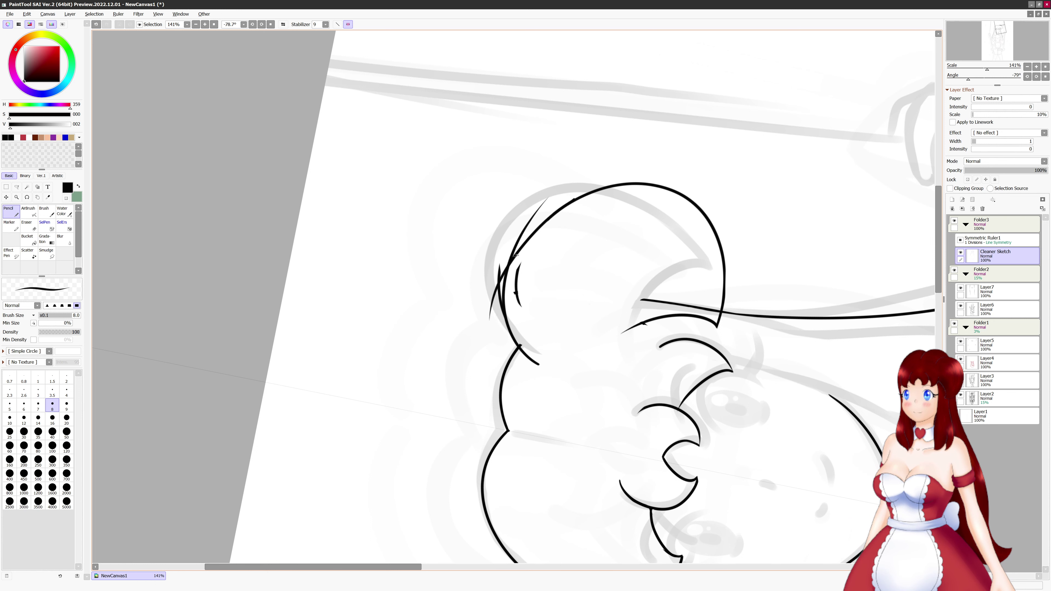
mouse_move(515, 254)
left_mouse_down()
mouse_move(496, 309)
mouse_move(506, 279)
left_mouse_up()
key("ctrl+z")
key("ctrl+z")
key("ctrl+z")
Erase the surplus overlapping strokes along the outer side of the bun's upper outline
key("l")
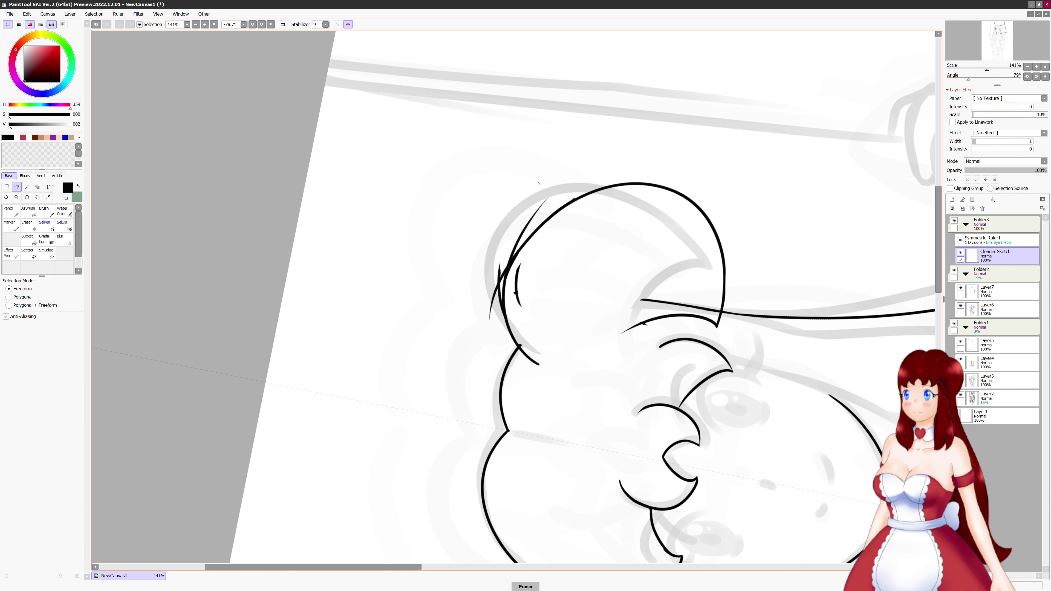
key("e")
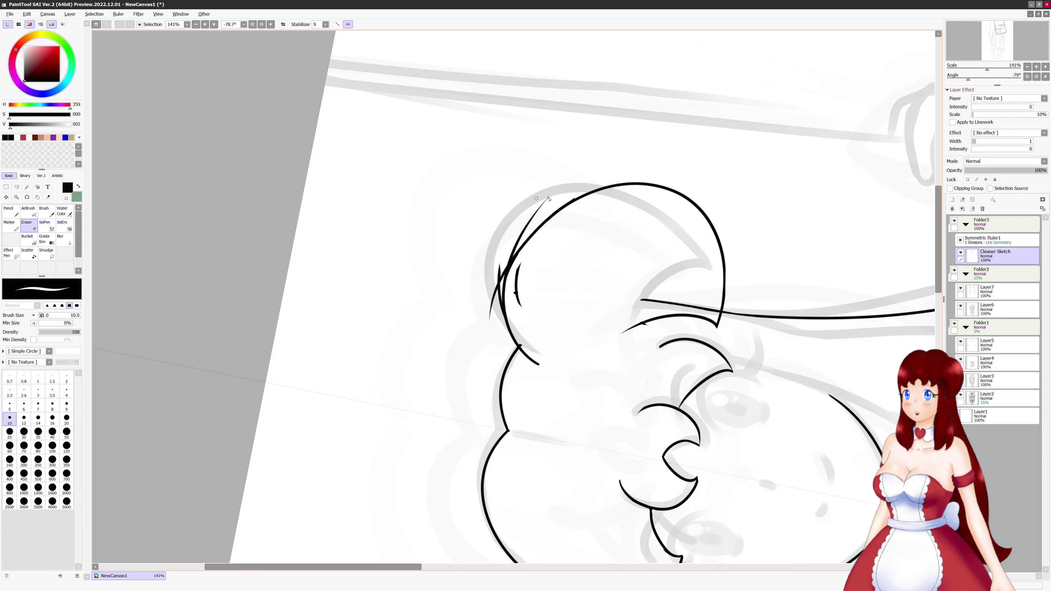
mouse_move(497, 214)
left_mouse_down()
mouse_move(514, 218)
mouse_move(467, 224)
mouse_move(494, 219)
left_mouse_up()
left_click_drag(538, 167, 474, 258)
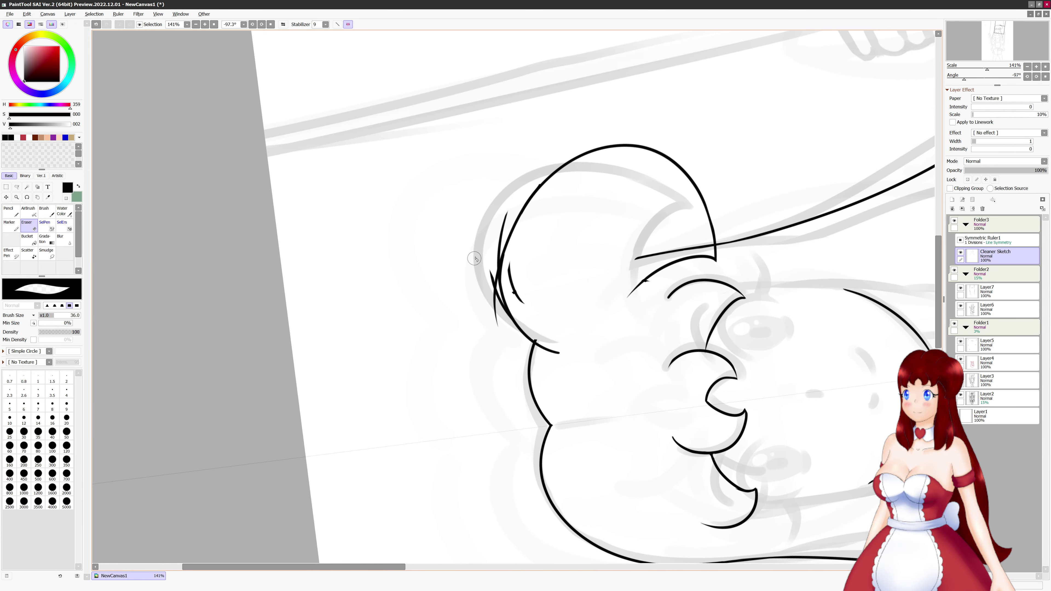
left_click_drag(544, 170, 509, 213)
key("ctrl+z")
mouse_move(545, 171)
left_mouse_down()
mouse_move(499, 228)
mouse_move(513, 214)
left_mouse_up()
key("ctrl+z")
key("ctrl+z")
mouse_move(542, 174)
left_mouse_down()
mouse_move(482, 251)
mouse_move(484, 285)
mouse_move(494, 257)
mouse_move(491, 313)
left_mouse_up()
key("ctrl+z")
key("ctrl+z")
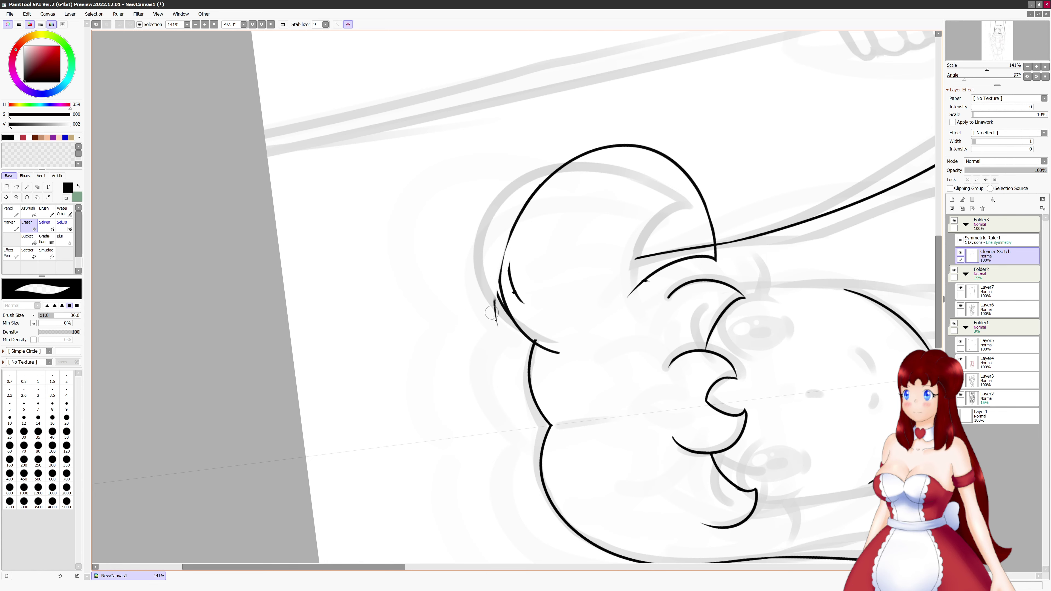
Hide Folder3 and Folder1 to show only Folder2's sketch with the canvas rotation reset, and select Folder2
mouse_move(549, 177)
left_mouse_down()
mouse_move(630, 339)
mouse_move(599, 120)
left_mouse_up()
scroll(634, 313, "down", 3)
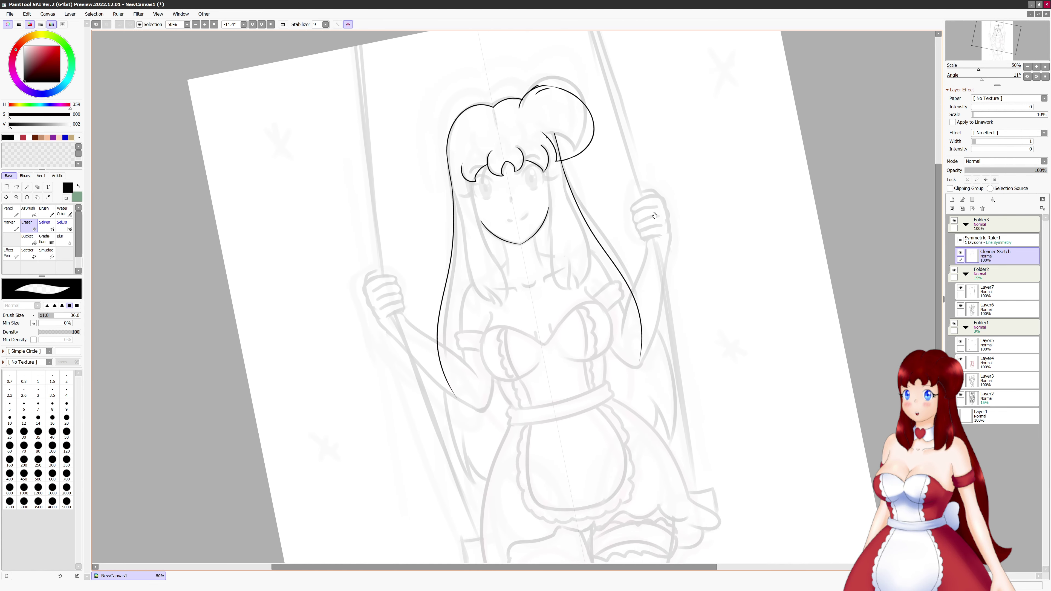
left_click(954, 220)
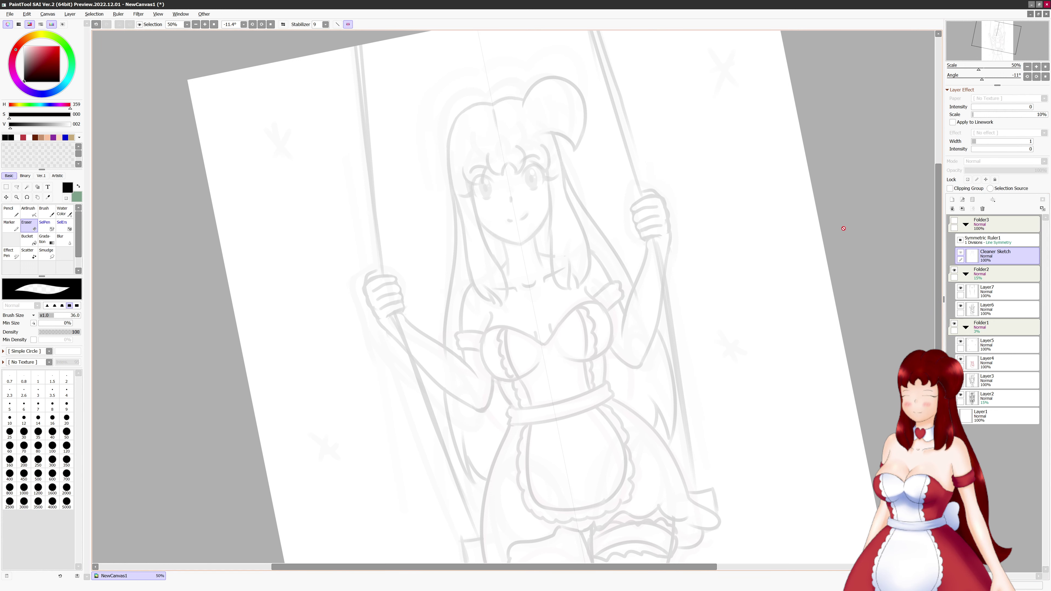
scroll(823, 248, "down", 1)
left_click_drag(804, 270, 790, 251)
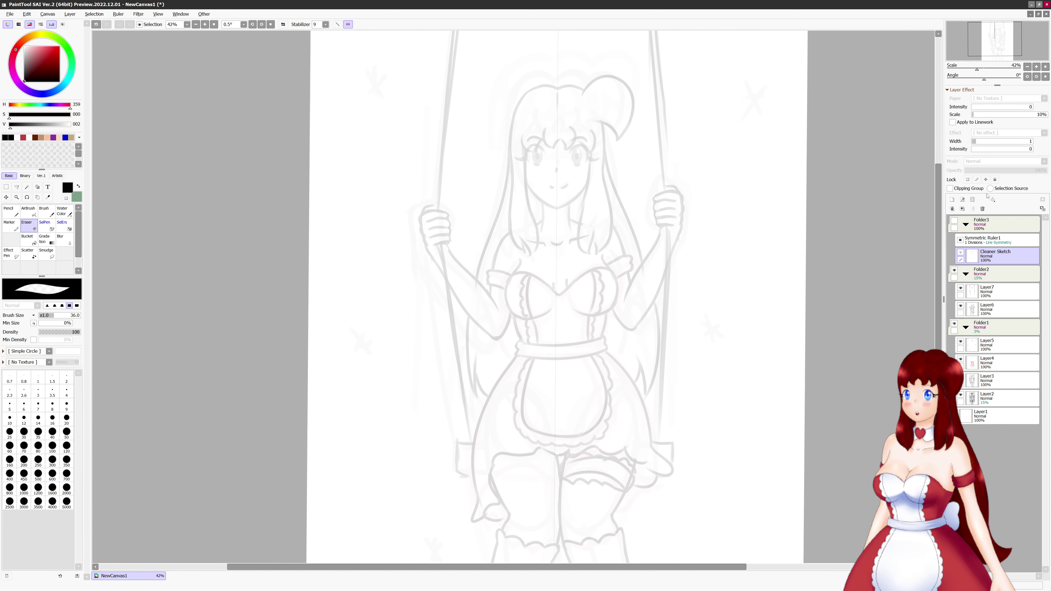
scroll(637, 187, "down", 1)
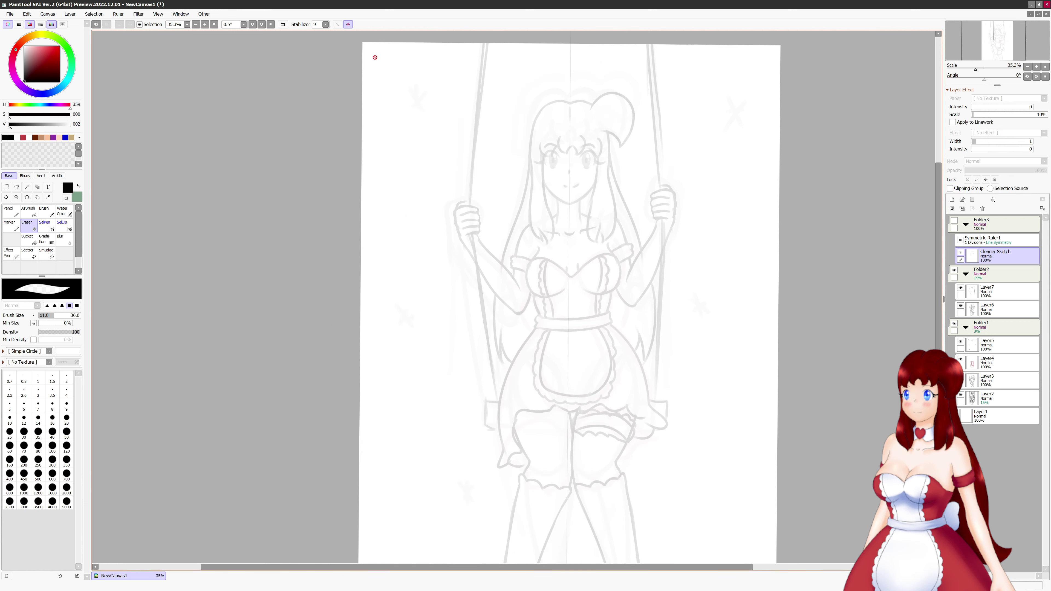
left_click(271, 24)
left_click_drag(683, 254, 595, 193)
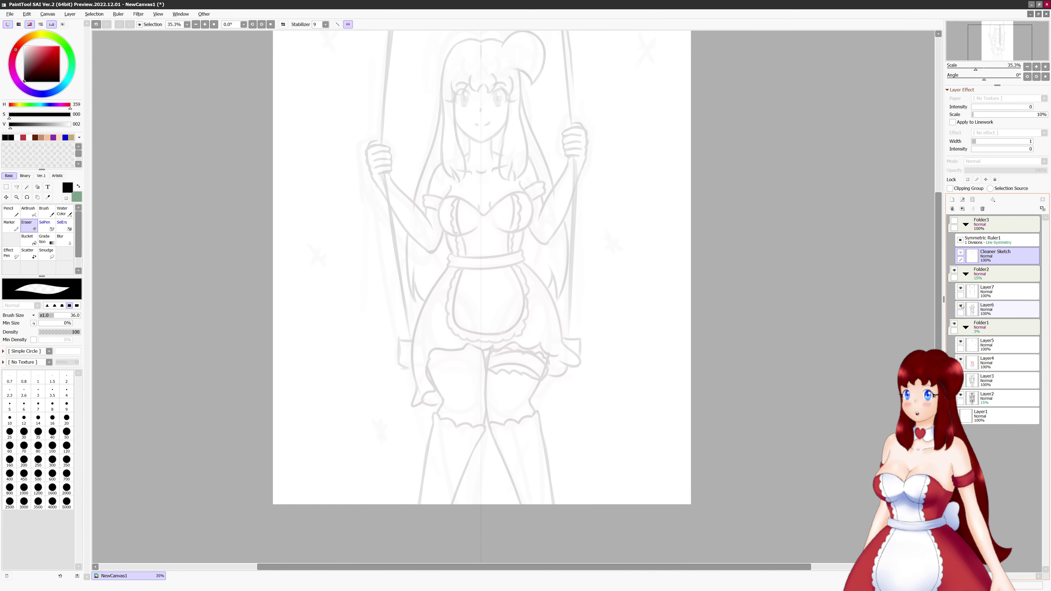
left_click(954, 323)
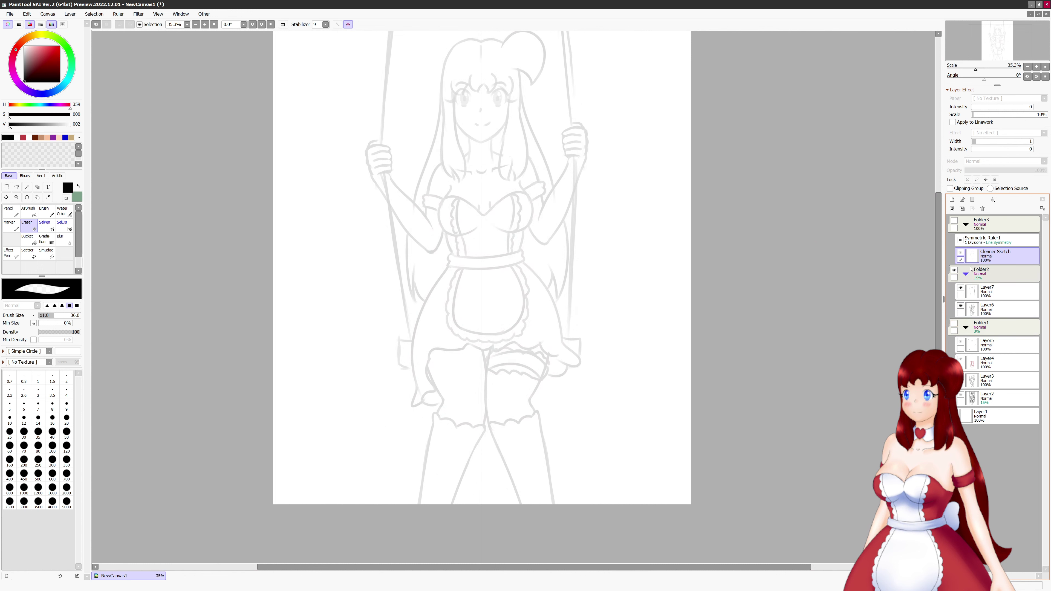
left_click(993, 274)
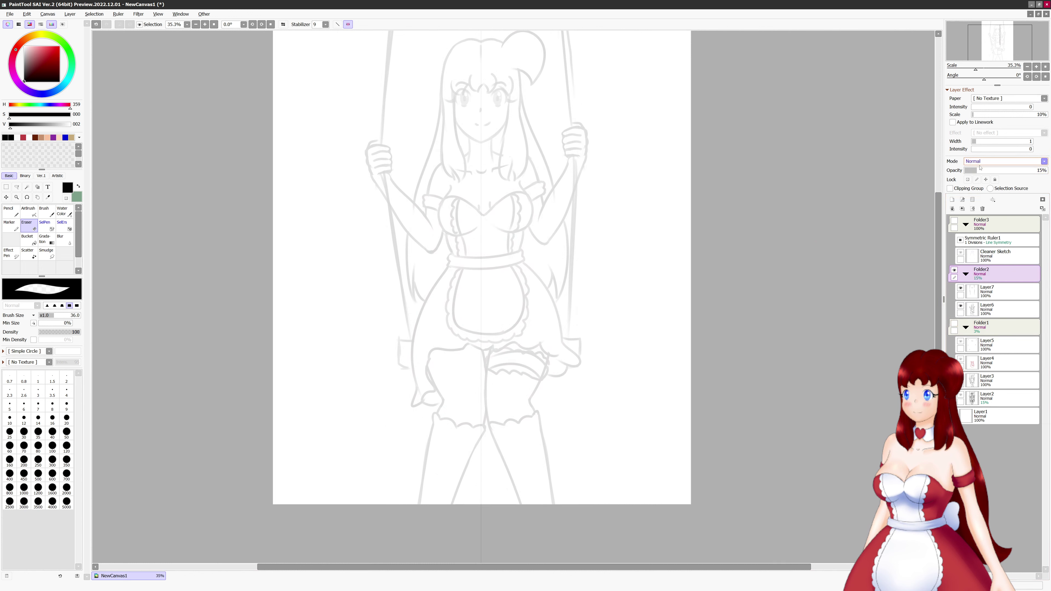
Raise Folder2's opacity to 100% and add a new layer beneath Layer6 inside it
left_click_drag(980, 167, 1047, 169)
left_click_drag(654, 199, 683, 264)
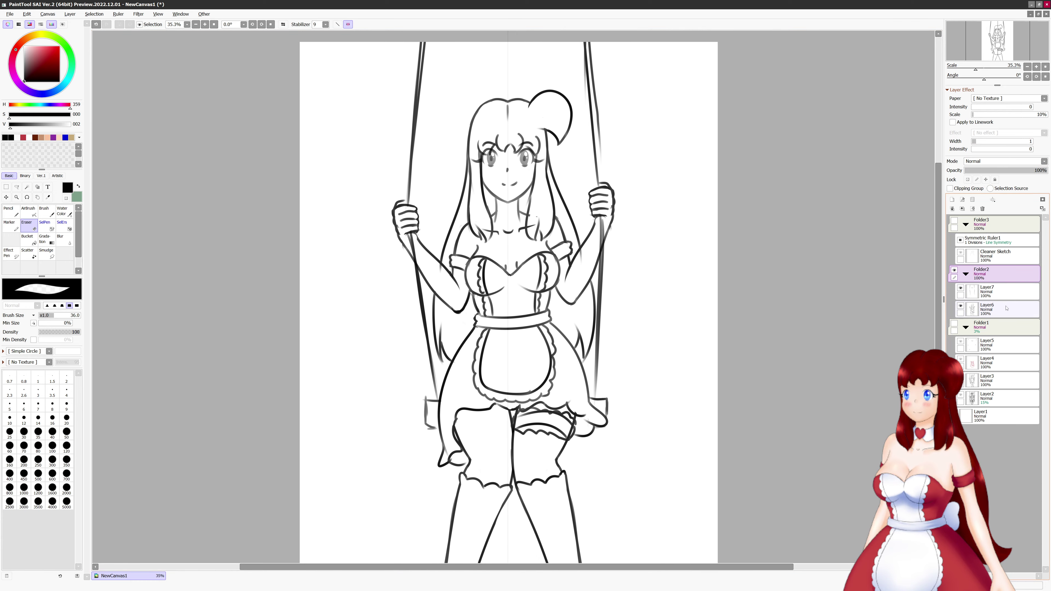
left_click(1004, 316)
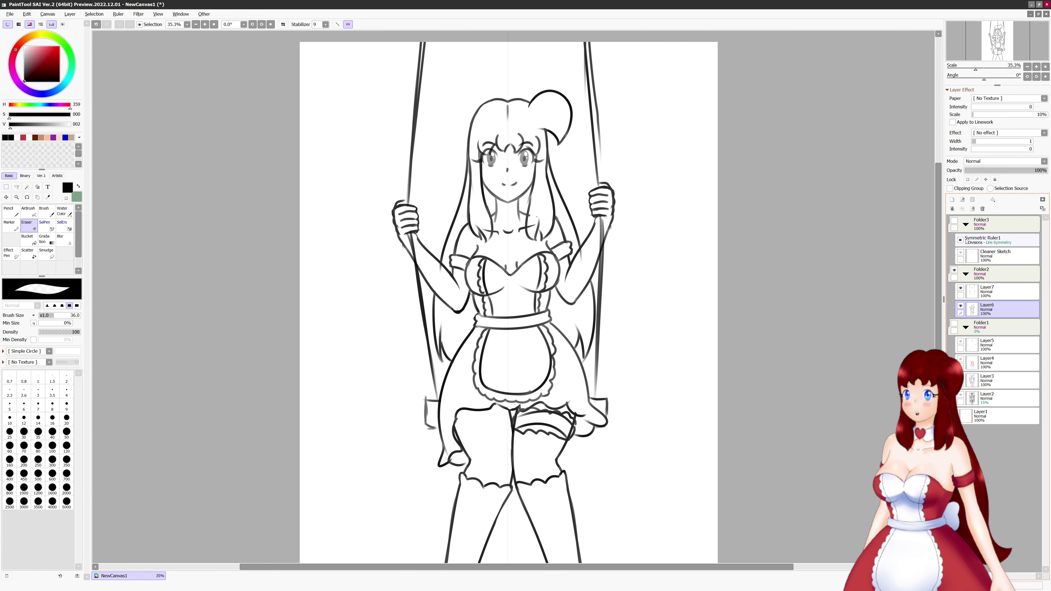
left_click(952, 200)
left_click_drag(1004, 306, 1004, 330)
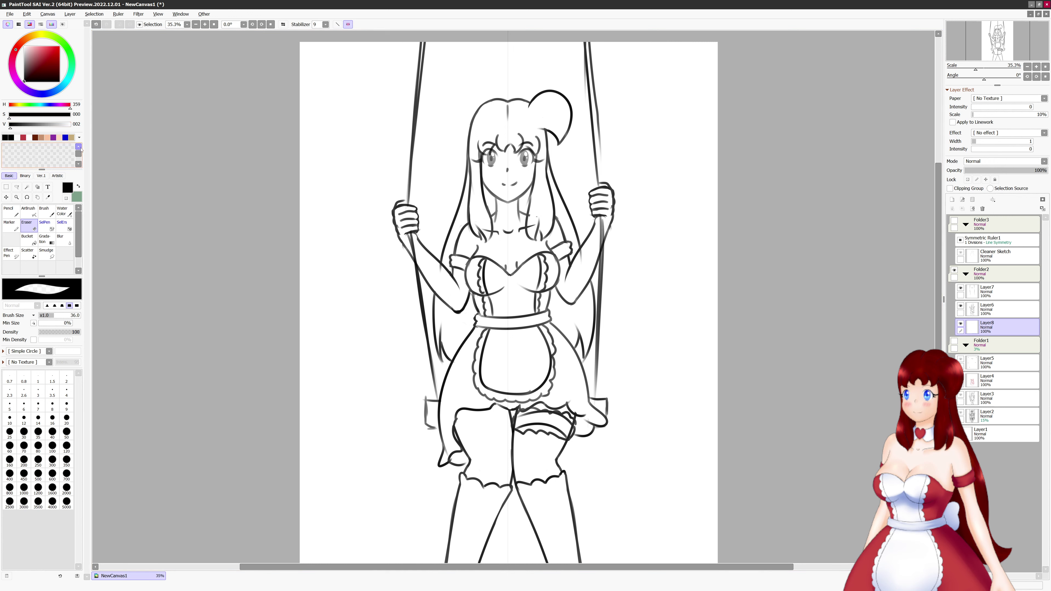
left_click_drag(80, 153, 78, 161)
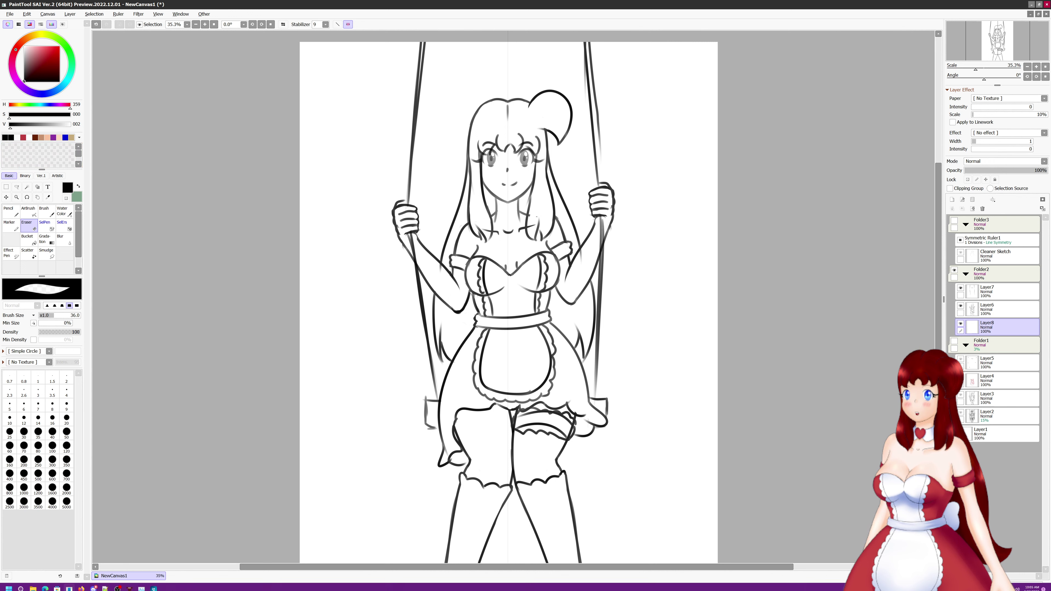
Close the two open image viewer windows
mouse_move(153, 584)
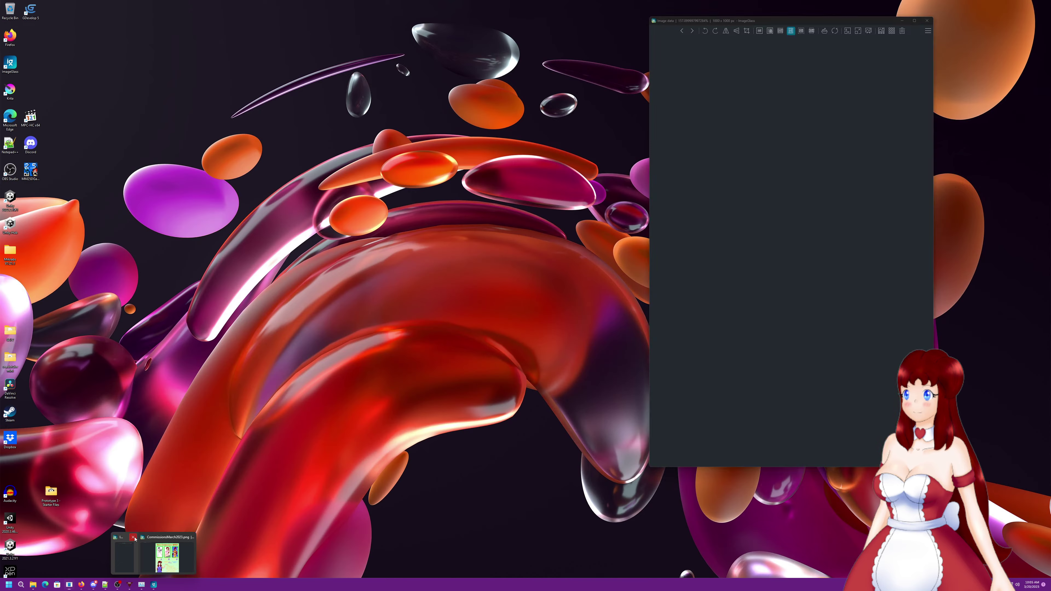
left_click(134, 539)
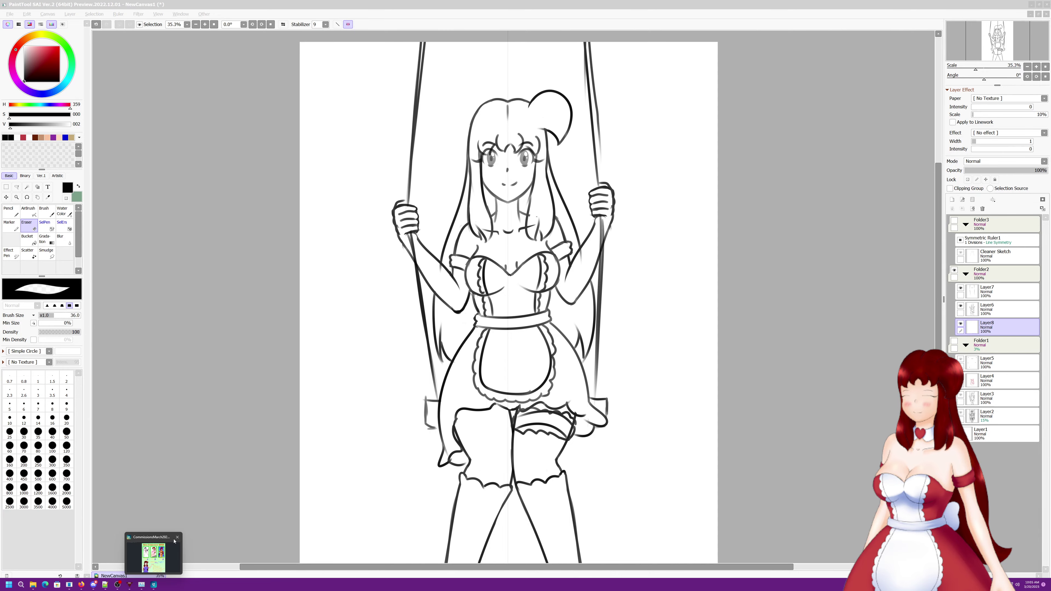
left_click(175, 538)
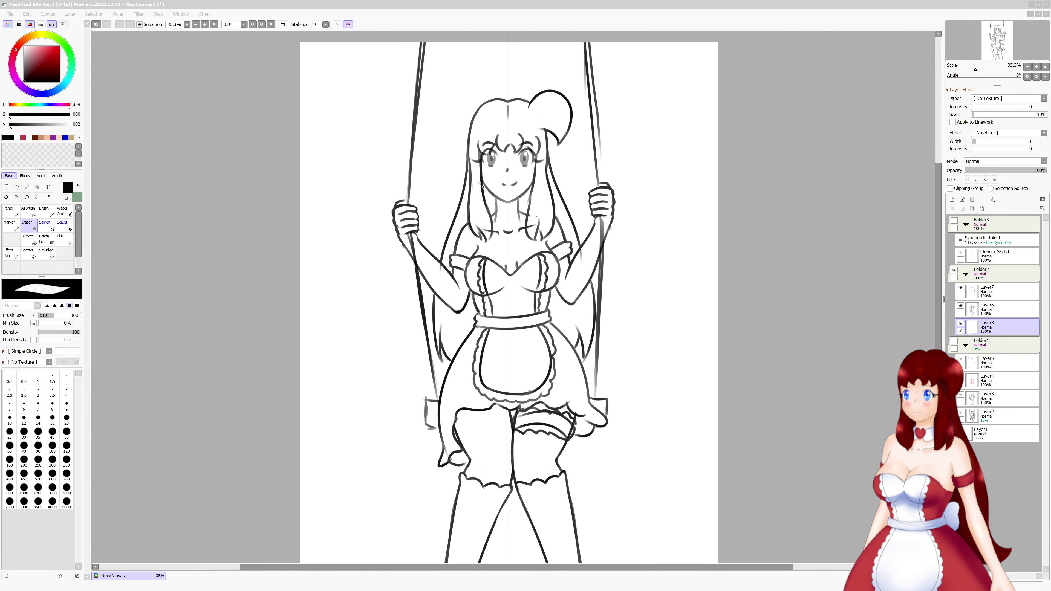
Open the Faydiana Styles.png reference sheet and float both documents in separate windows
left_click_drag(480, 181, 486, 190)
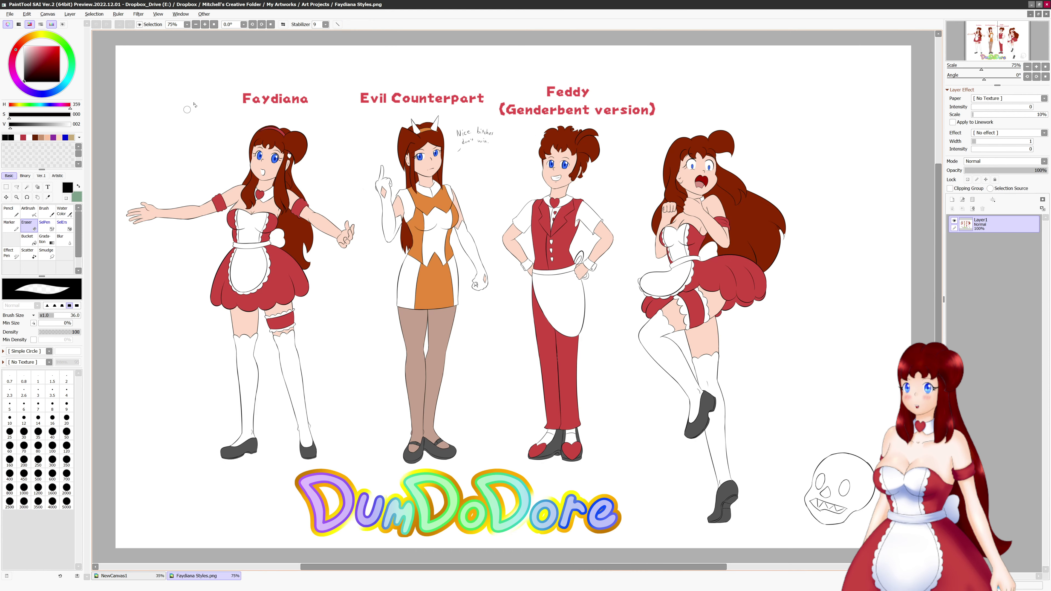
left_click_drag(360, 4, 416, 105)
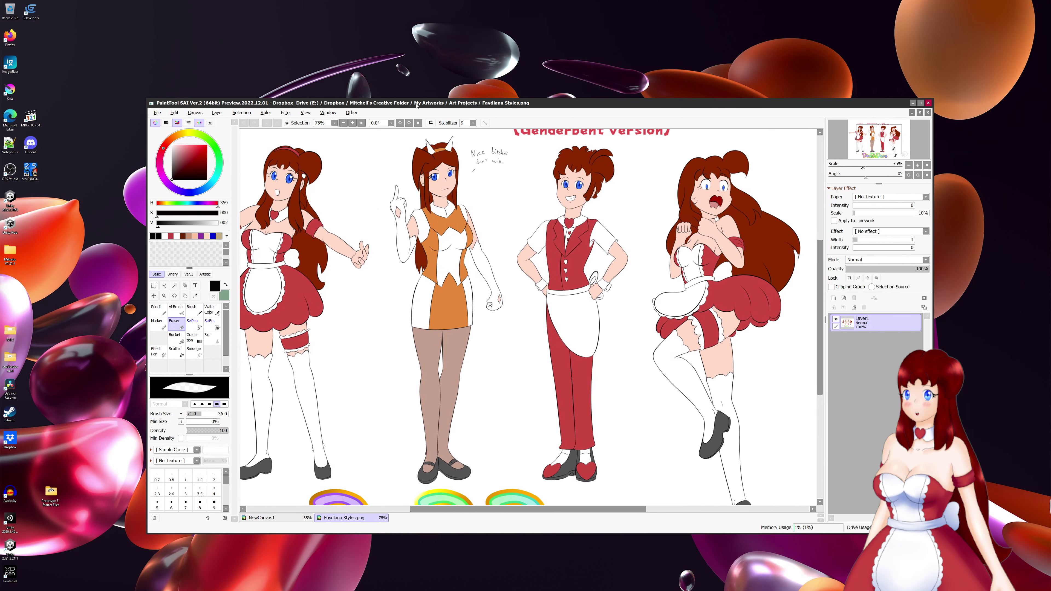
left_click(920, 104)
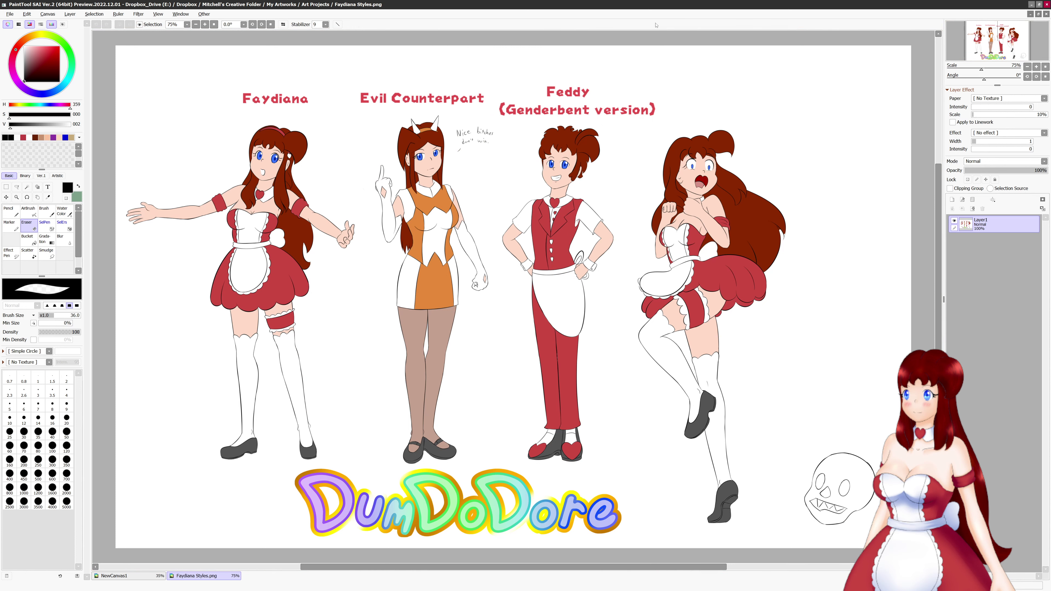
left_click(1038, 14)
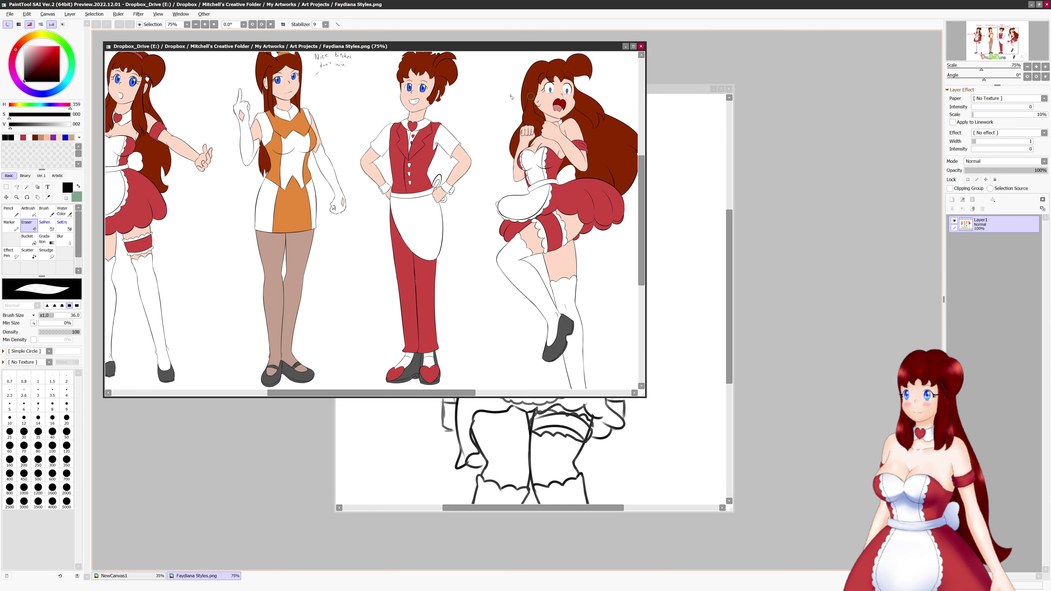
Arrange the drawing and reference windows side by side, narrowing the reference around the Faydiana figure and enlarging the drawing window
left_click(648, 89)
left_click_drag(637, 91, 392, 90)
left_click_drag(409, 46, 663, 63)
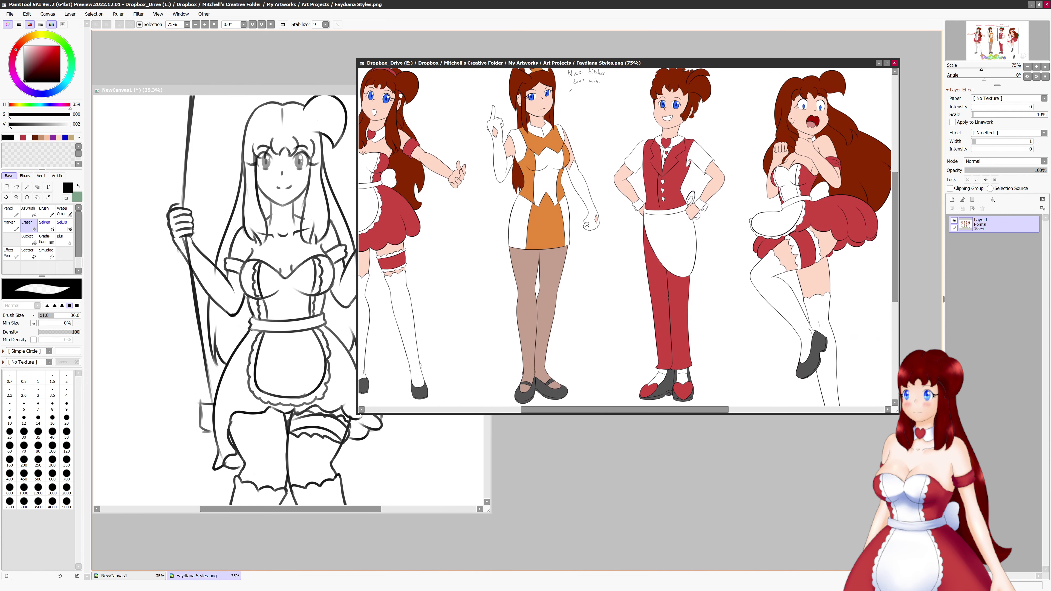
left_click_drag(356, 402, 620, 402)
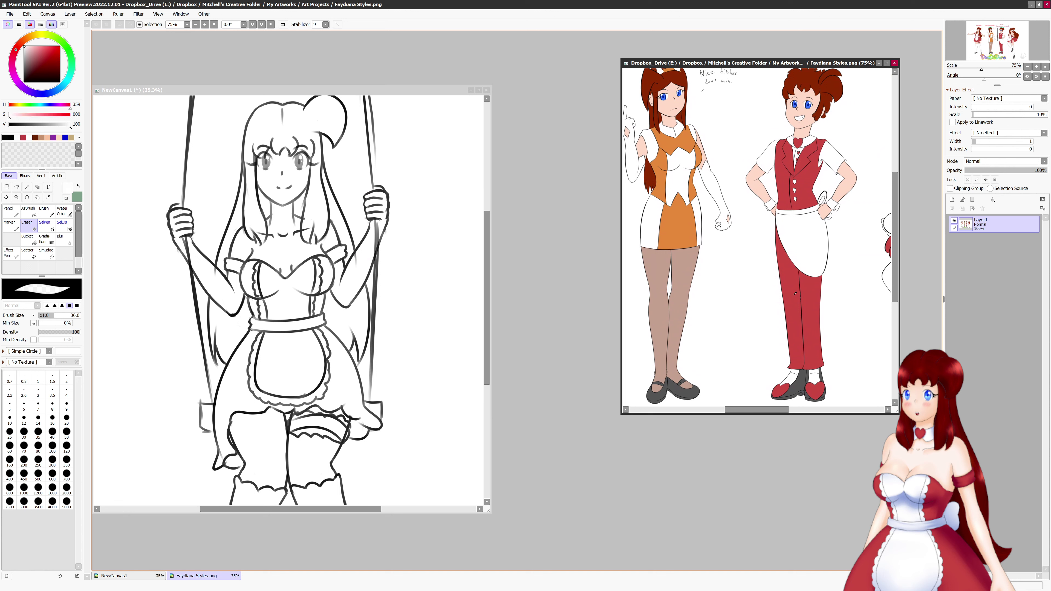
left_click_drag(720, 293, 839, 262)
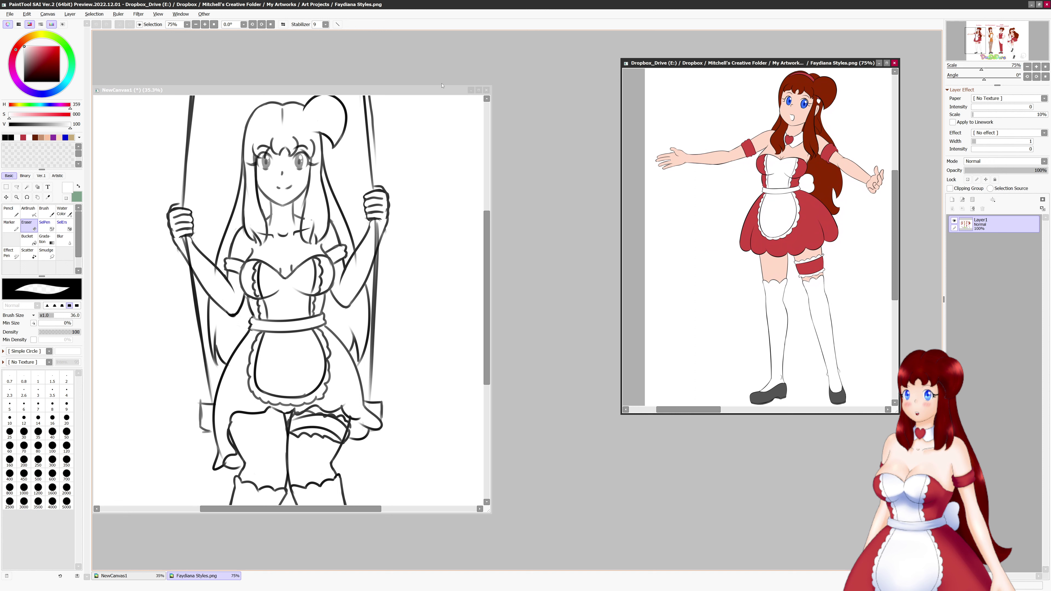
left_click_drag(442, 86, 452, 31)
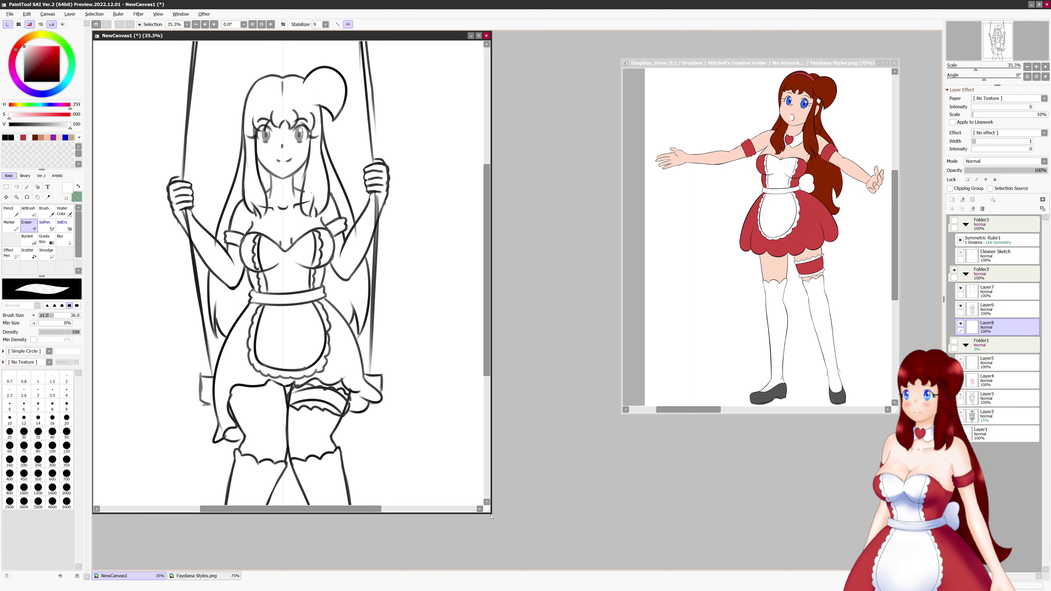
left_click_drag(491, 513, 568, 569)
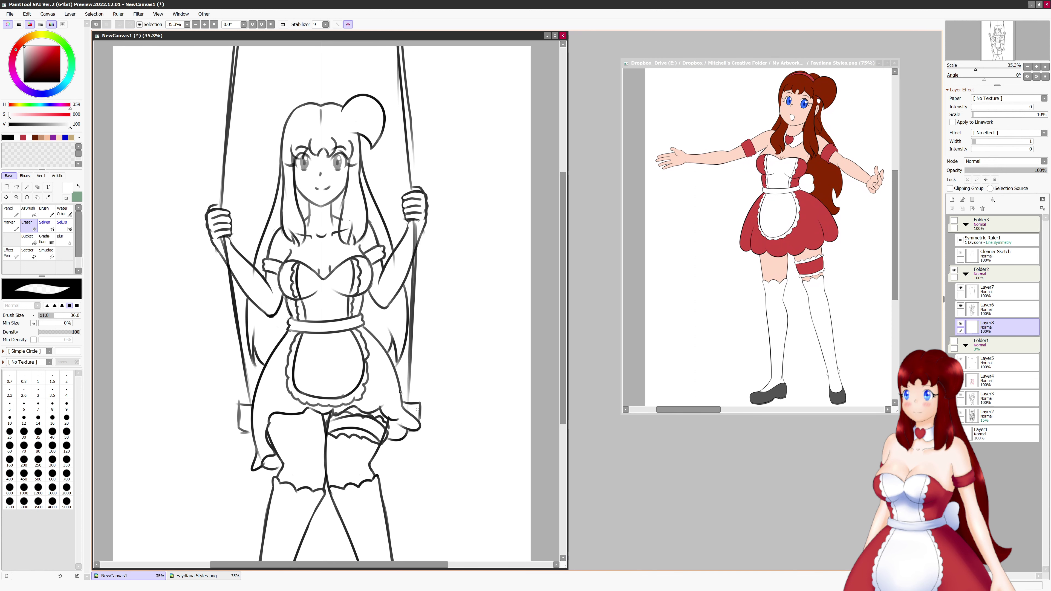
Choose the Marker brush and sample the red of the dress from the Faydiana reference figure
scroll(339, 217, "up", 2)
scroll(339, 217, "up", 1)
left_click_drag(452, 209, 509, 247)
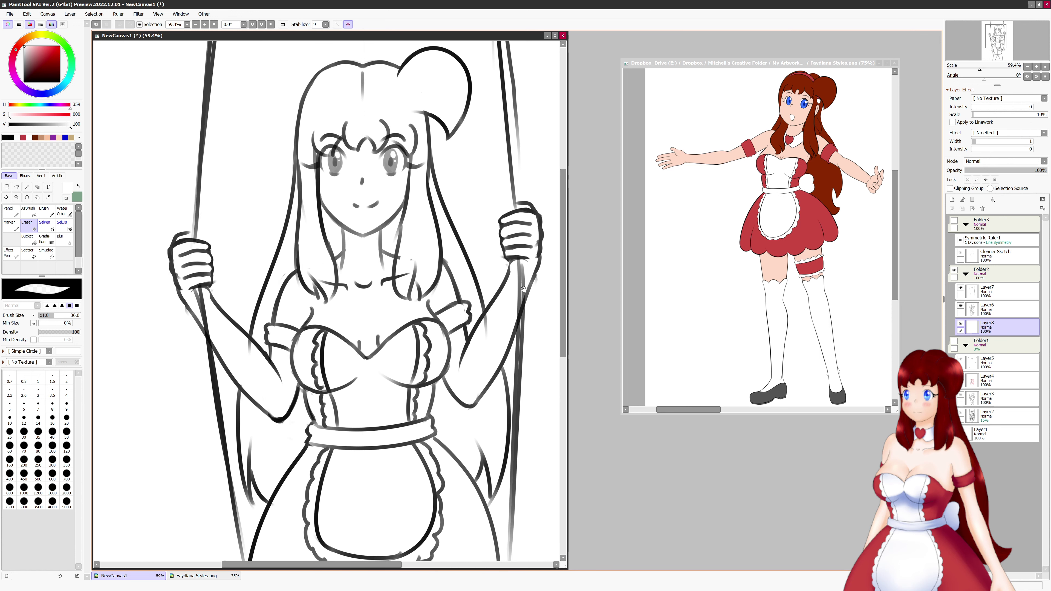
left_click_drag(449, 325, 397, 237)
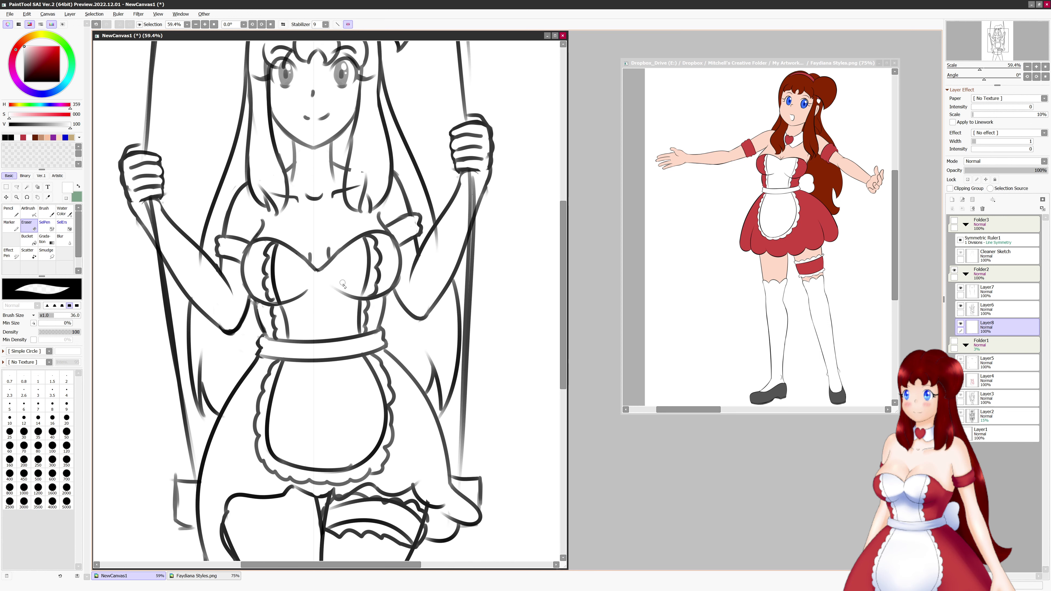
key("n")
left_click(385, 258)
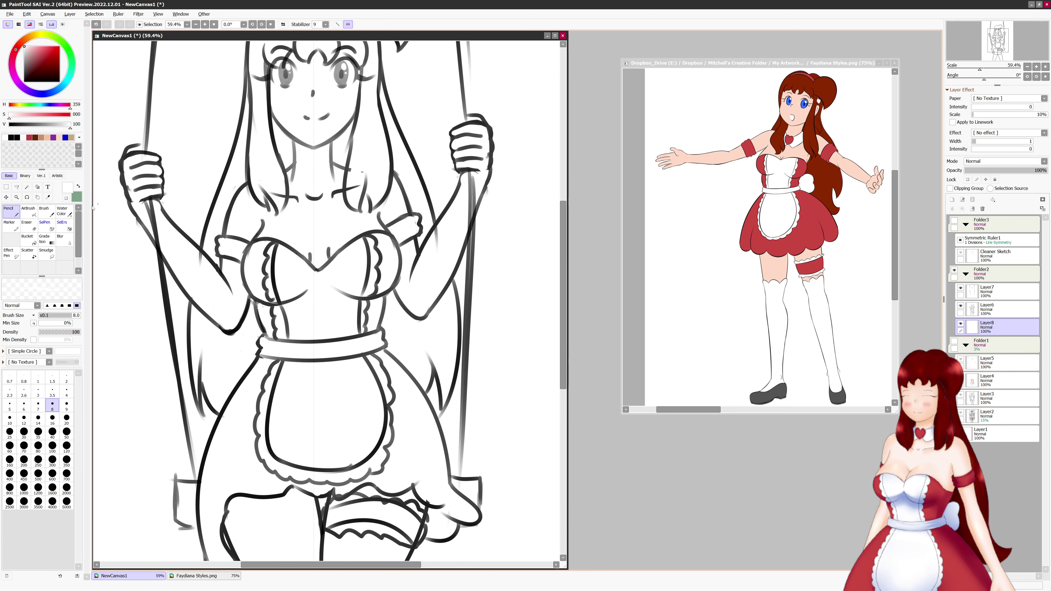
left_click(11, 226)
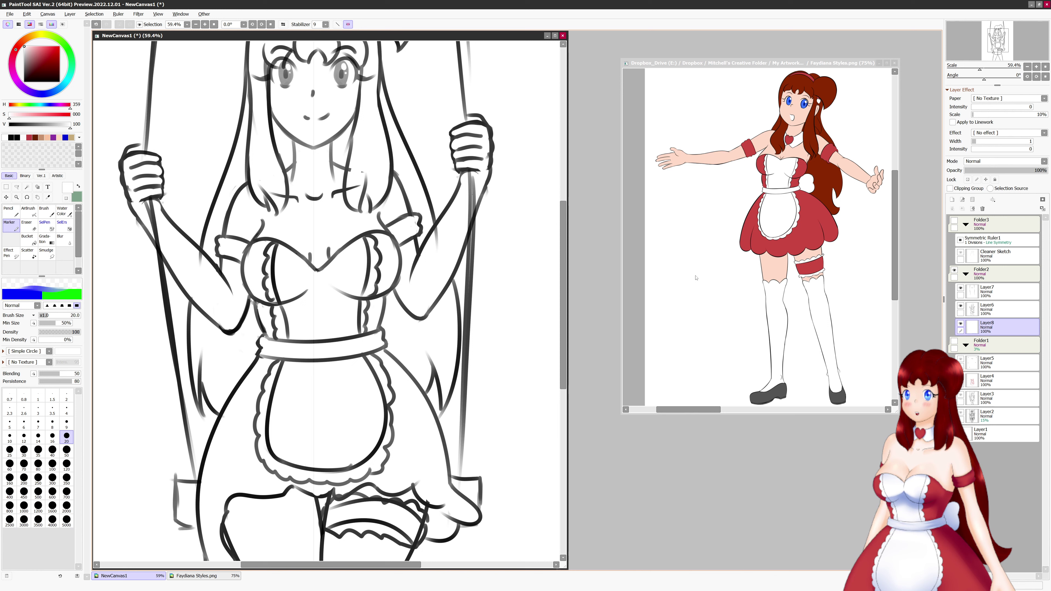
left_click(802, 240, "alt")
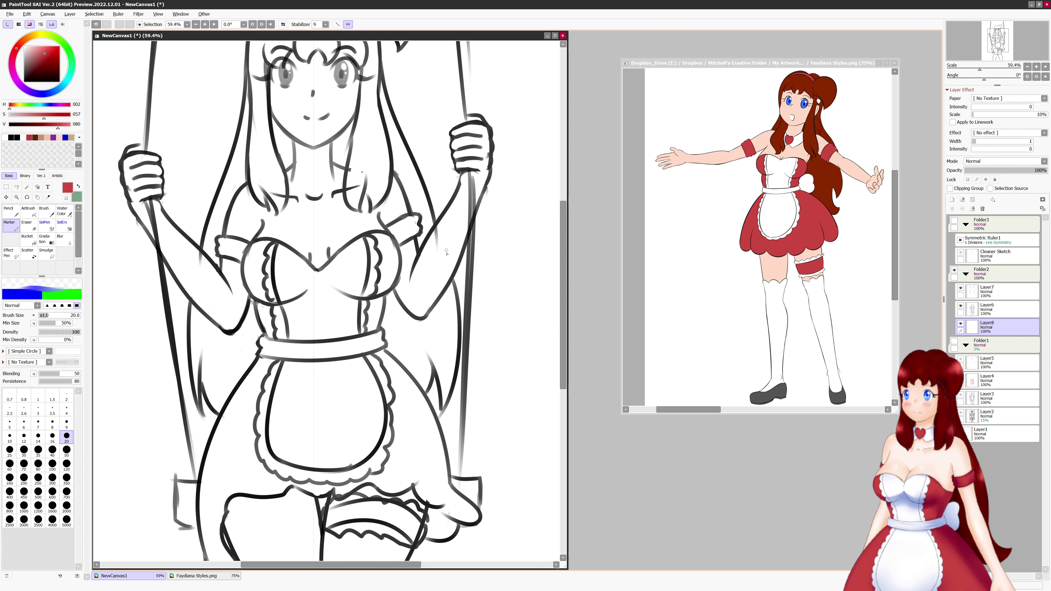
Paint the skirt's right half and the thigh garter red on Layer8 with the Marker at size 64
key("ctrl+z")
mouse_move(404, 458)
left_mouse_down()
mouse_move(399, 449)
mouse_move(428, 456)
left_mouse_up()
mouse_move(401, 422)
left_mouse_down()
mouse_move(380, 369)
mouse_move(414, 446)
mouse_move(394, 386)
mouse_move(415, 426)
mouse_move(393, 468)
mouse_move(396, 440)
mouse_move(445, 529)
mouse_move(434, 522)
mouse_move(477, 451)
mouse_move(447, 384)
mouse_move(422, 399)
mouse_move(436, 380)
mouse_move(421, 372)
mouse_move(419, 394)
mouse_move(401, 388)
mouse_move(392, 398)
mouse_move(396, 377)
mouse_move(402, 392)
mouse_move(342, 360)
mouse_move(363, 365)
mouse_move(321, 378)
left_mouse_up()
key("ctrl+z")
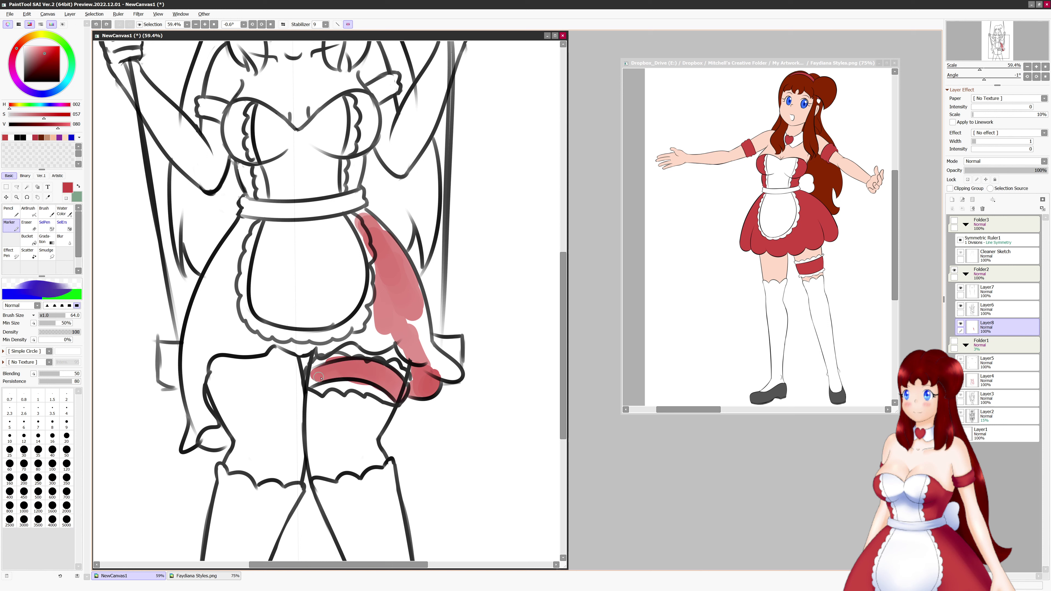
mouse_move(433, 377)
left_mouse_down()
mouse_move(363, 408)
mouse_move(380, 398)
mouse_move(352, 378)
mouse_move(345, 338)
mouse_move(349, 345)
mouse_move(326, 343)
mouse_move(305, 374)
mouse_move(306, 342)
mouse_move(303, 366)
mouse_move(262, 377)
left_mouse_up()
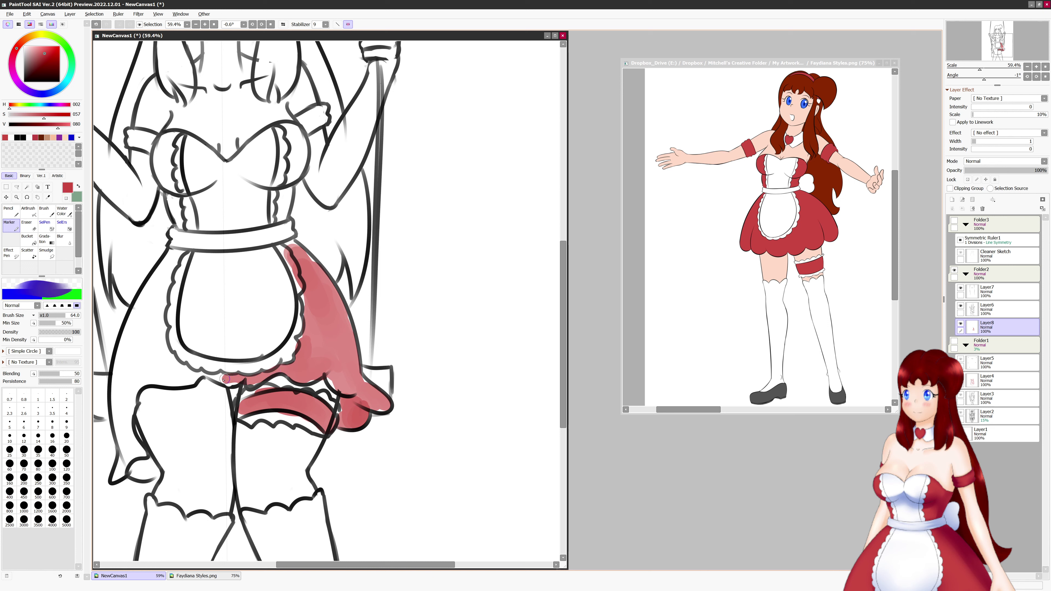
Fill the skirt's left half and its trailing lower corner with the same red Marker
mouse_move(185, 256)
left_mouse_down()
mouse_move(145, 315)
mouse_move(127, 393)
left_mouse_up()
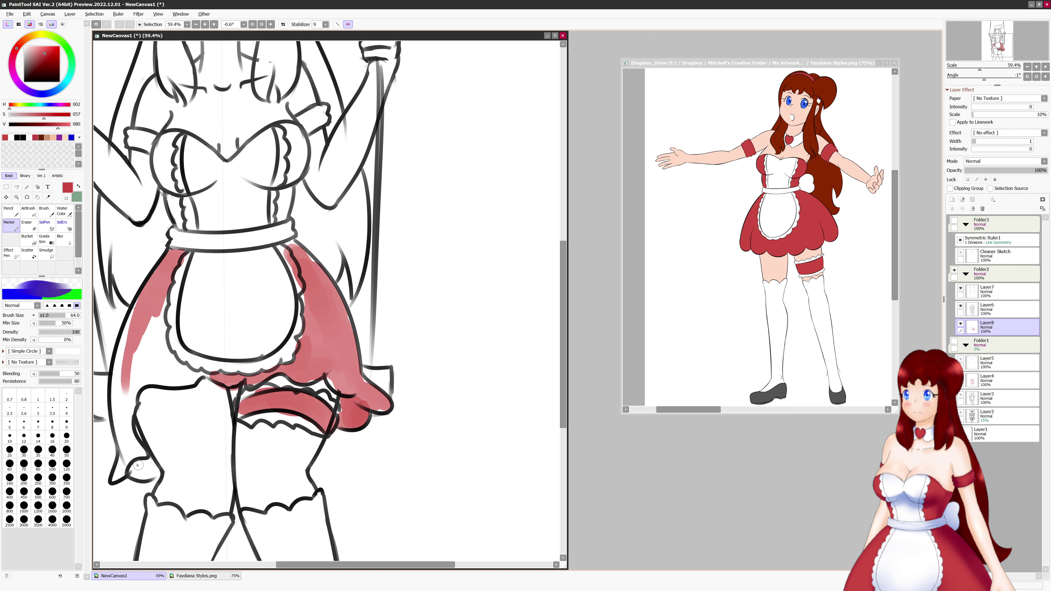
mouse_move(136, 460)
left_mouse_down()
mouse_move(142, 460)
mouse_move(125, 404)
mouse_move(134, 379)
mouse_move(150, 362)
mouse_move(166, 369)
mouse_move(139, 387)
mouse_move(207, 373)
mouse_move(173, 359)
mouse_move(180, 367)
mouse_move(168, 319)
mouse_move(162, 365)
mouse_move(152, 344)
mouse_move(134, 366)
left_mouse_up()
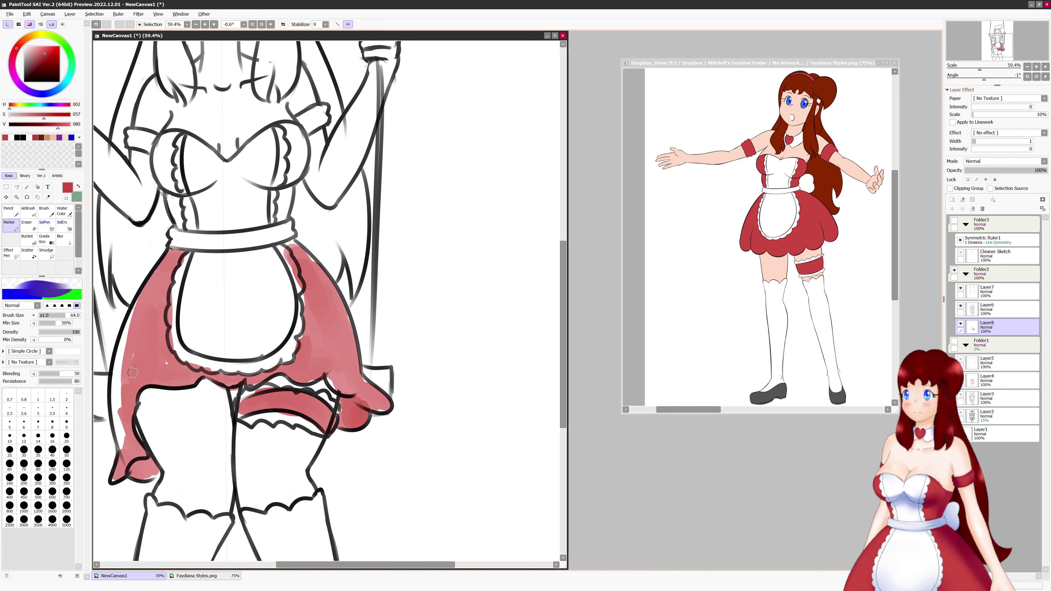
mouse_move(150, 294)
left_mouse_down()
mouse_move(127, 424)
mouse_move(119, 364)
mouse_move(124, 452)
left_mouse_up()
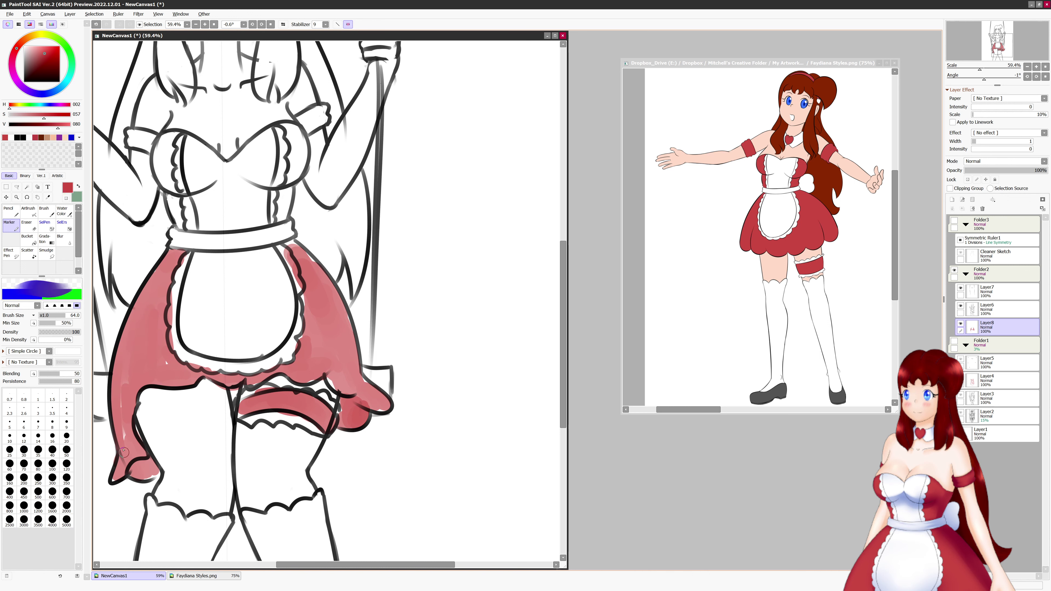
Paint both outer side panels of the bodice red, leaving the ruffled centre panel white
left_click_drag(227, 345, 314, 463)
left_click_drag(402, 331, 401, 424)
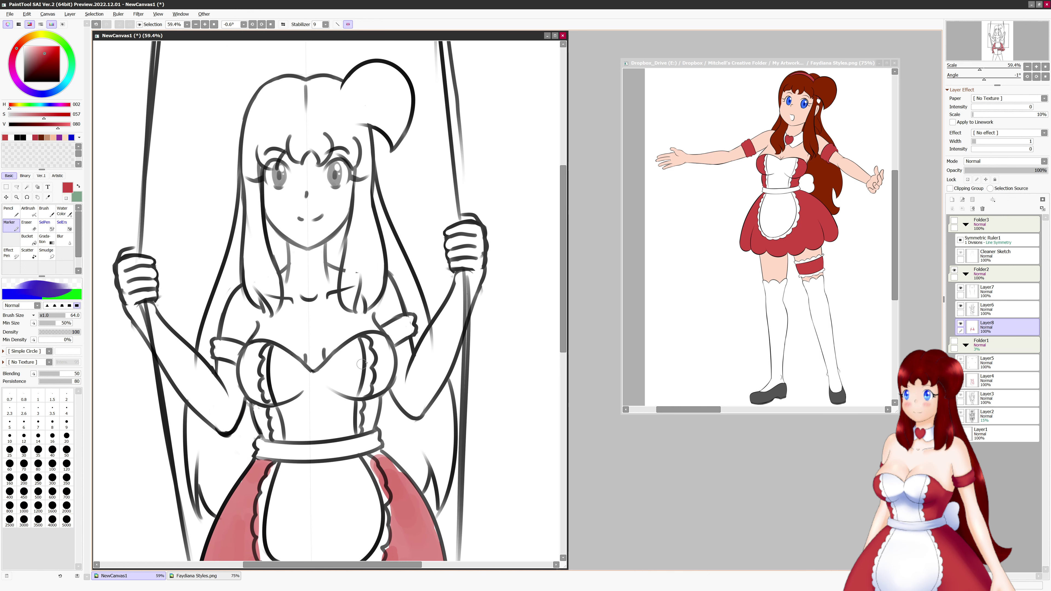
mouse_move(384, 350)
left_mouse_down()
mouse_move(388, 381)
mouse_move(382, 360)
left_mouse_up()
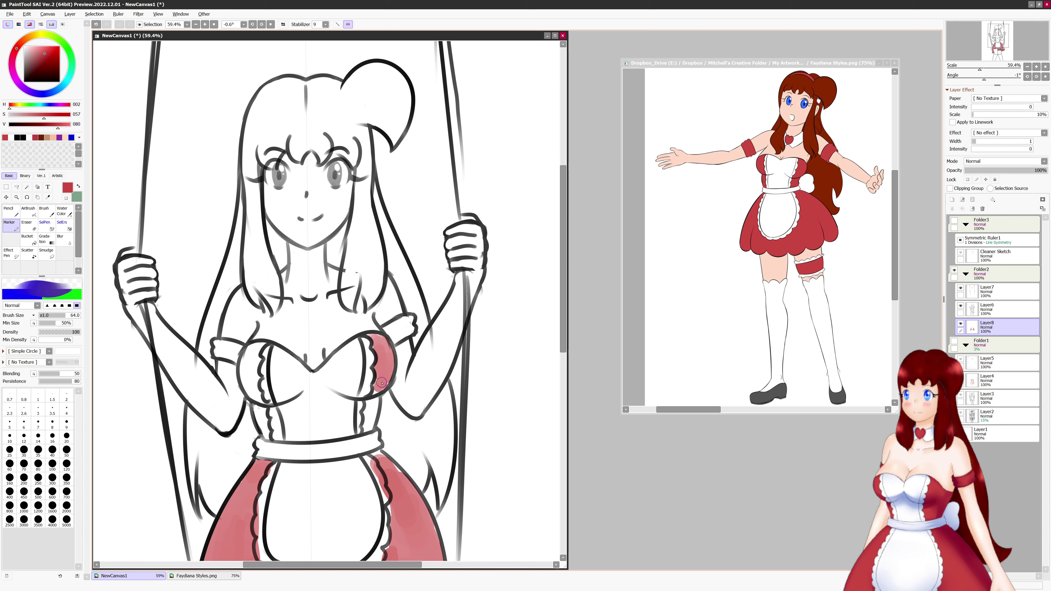
left_click_drag(370, 401, 370, 432)
mouse_move(254, 345)
left_mouse_down()
mouse_move(244, 380)
mouse_move(251, 371)
mouse_move(265, 438)
left_mouse_up()
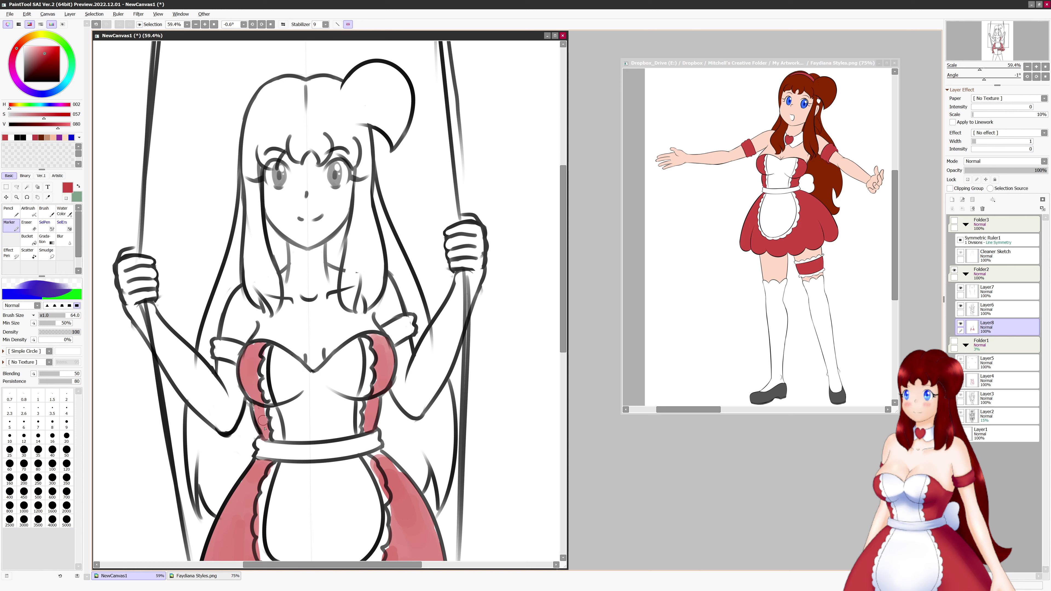
Sample the skin tone from the reference figure's thigh and paint the small skin area above the garter with the Marker at size 20
mouse_move(363, 382)
left_mouse_down()
mouse_move(429, 328)
mouse_move(371, 384)
mouse_move(438, 299)
left_mouse_up()
left_click_drag(467, 393, 407, 321)
scroll(408, 320, "down", 8)
scroll(289, 308, "up", 6)
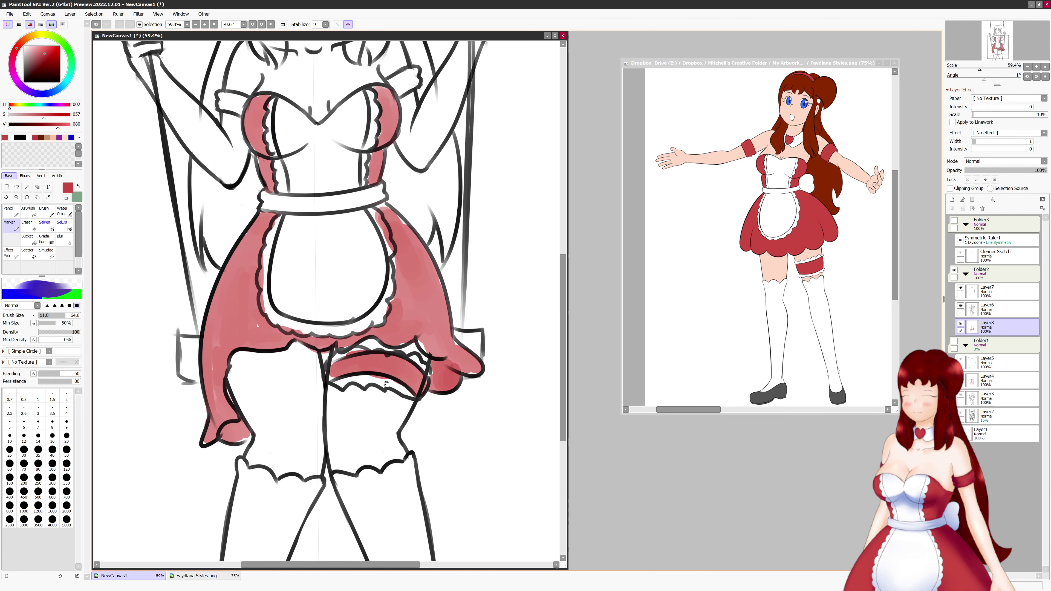
left_click(772, 268, "alt")
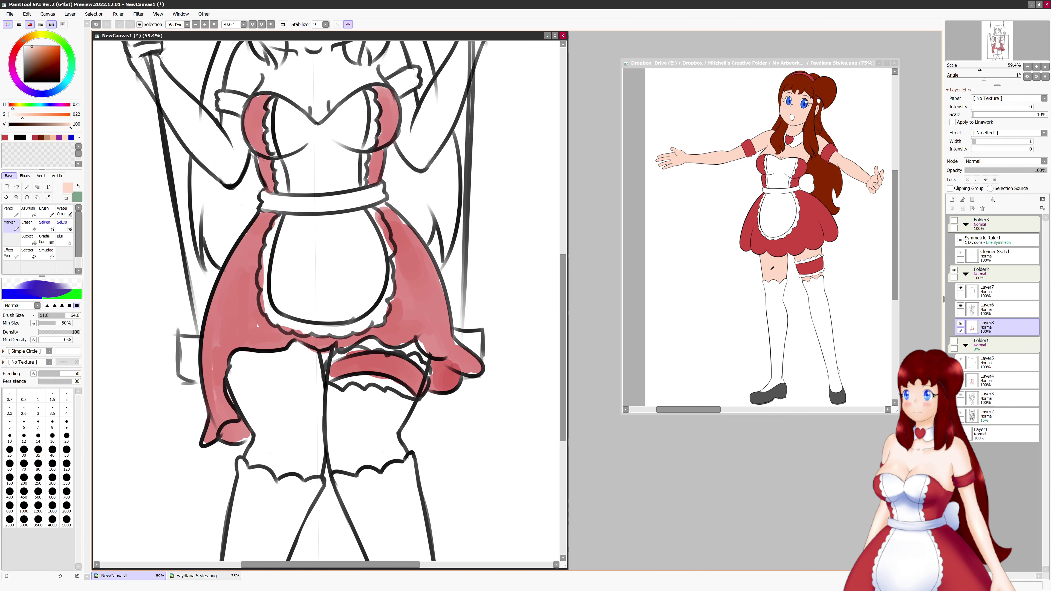
mouse_move(429, 359)
left_mouse_down()
mouse_move(416, 349)
mouse_move(408, 358)
left_mouse_up()
key("ctrl+z")
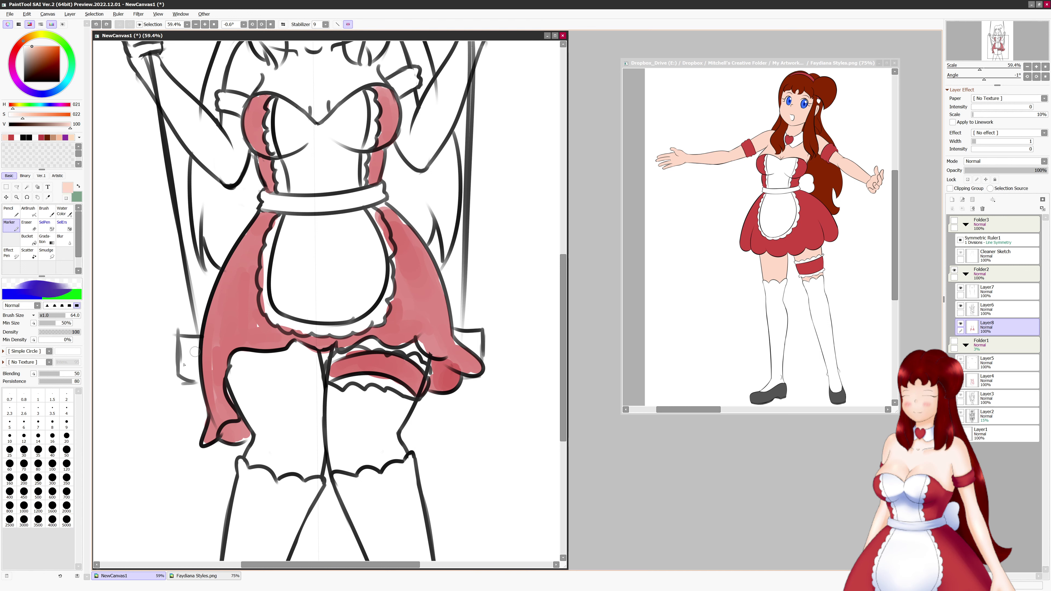
left_click(66, 437)
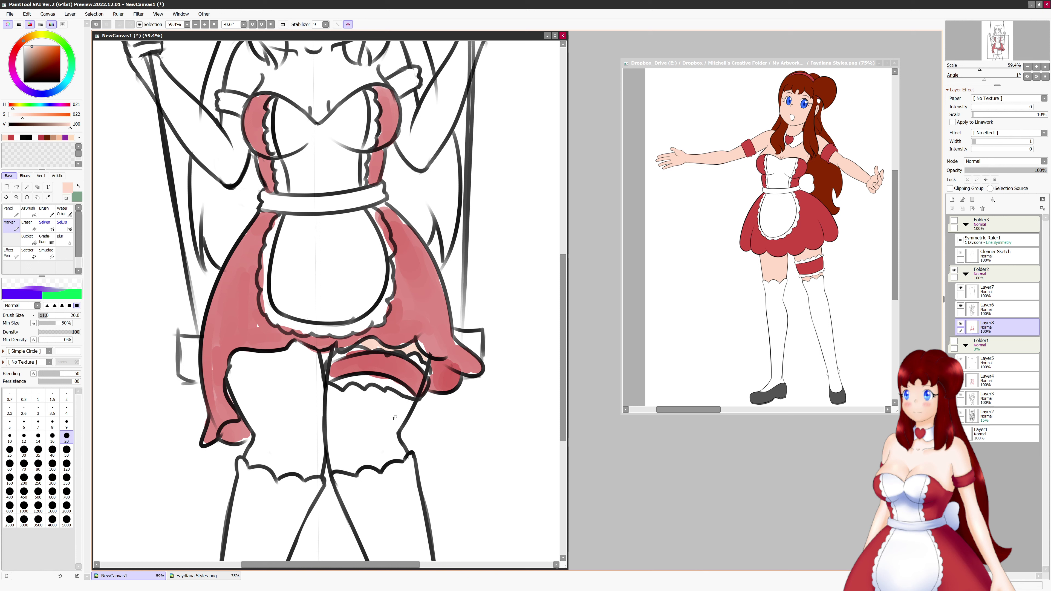
Fill both thighs between the skirt and the stocking tops with the skin tone, using a larger Marker
mouse_move(374, 431)
left_mouse_down()
mouse_move(402, 412)
mouse_move(369, 410)
mouse_move(353, 391)
mouse_move(336, 414)
mouse_move(331, 399)
mouse_move(334, 454)
mouse_move(349, 424)
mouse_move(375, 461)
mouse_move(362, 459)
mouse_move(391, 455)
mouse_move(383, 423)
mouse_move(377, 441)
left_mouse_up()
mouse_move(303, 362)
left_mouse_down()
mouse_move(313, 358)
mouse_move(284, 371)
mouse_move(246, 360)
mouse_move(234, 391)
mouse_move(261, 431)
mouse_move(254, 462)
left_mouse_up()
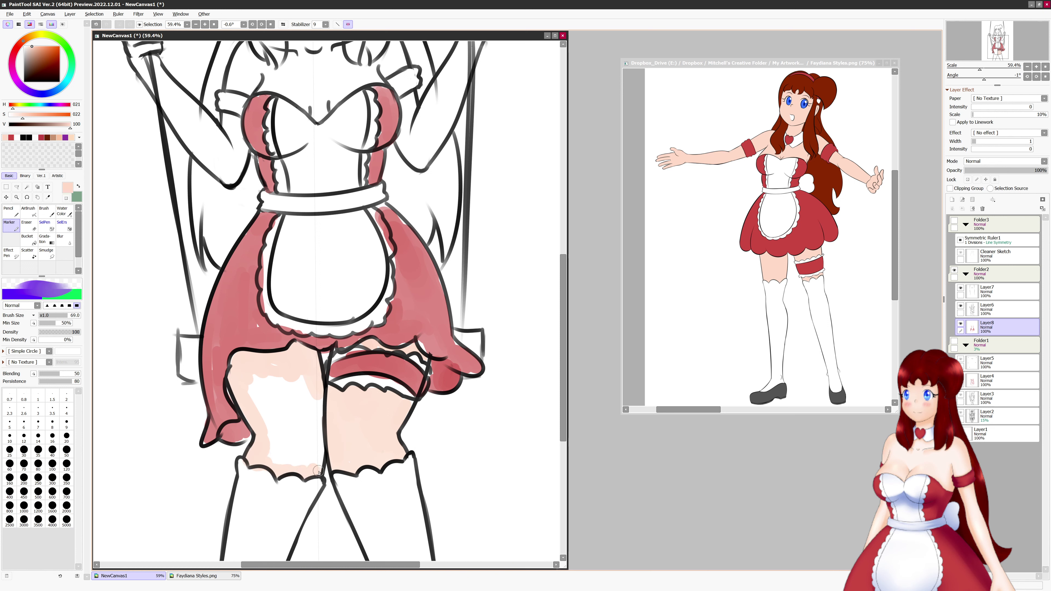
mouse_move(319, 472)
left_mouse_down()
mouse_move(325, 411)
mouse_move(314, 414)
mouse_move(308, 463)
mouse_move(291, 391)
mouse_move(292, 460)
mouse_move(252, 377)
mouse_move(272, 459)
left_mouse_up()
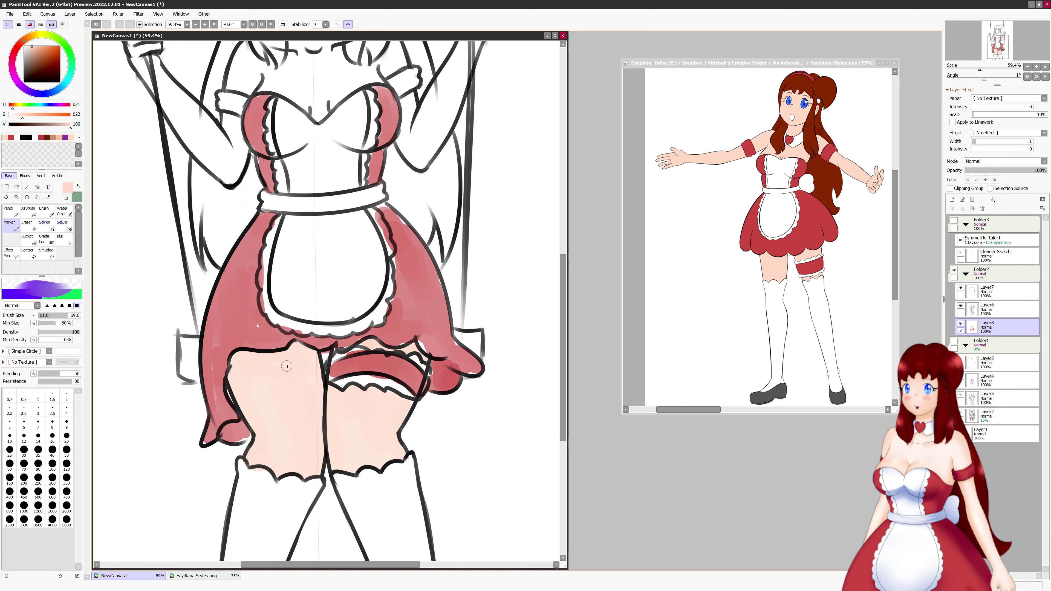
Paint both arms and hands, the shoulders, neck and upper chest with the skin tone
scroll(380, 432, "up", 6)
scroll(380, 433, "up", 2)
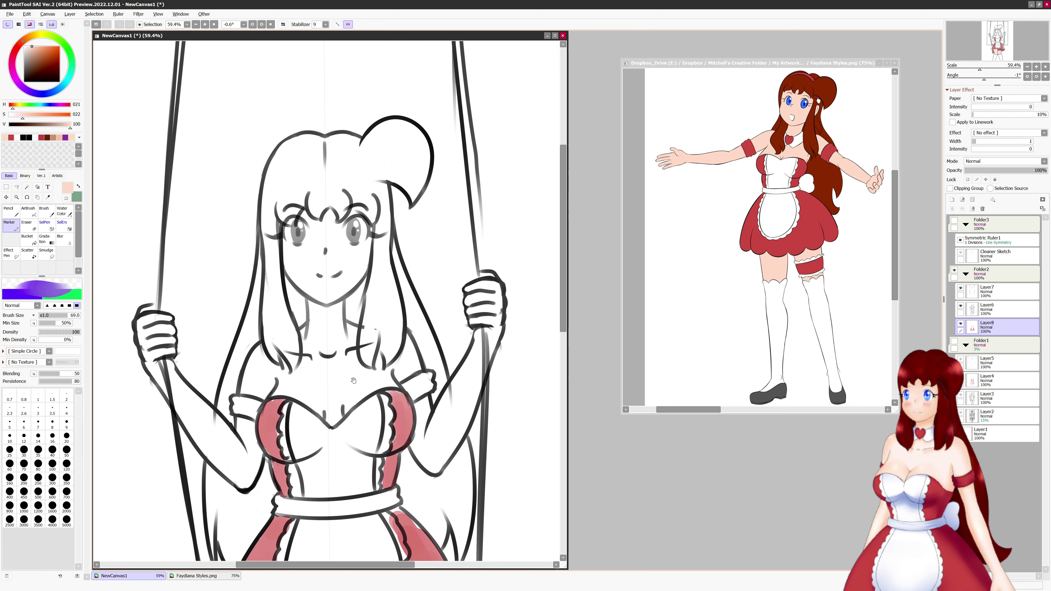
mouse_move(496, 302)
left_mouse_down()
mouse_move(486, 272)
mouse_move(477, 306)
mouse_move(475, 298)
mouse_move(495, 328)
mouse_move(492, 347)
mouse_move(472, 370)
mouse_move(459, 424)
mouse_move(473, 396)
mouse_move(474, 356)
mouse_move(438, 425)
mouse_move(455, 382)
mouse_move(446, 421)
mouse_move(457, 423)
mouse_move(432, 468)
mouse_move(429, 420)
left_mouse_up()
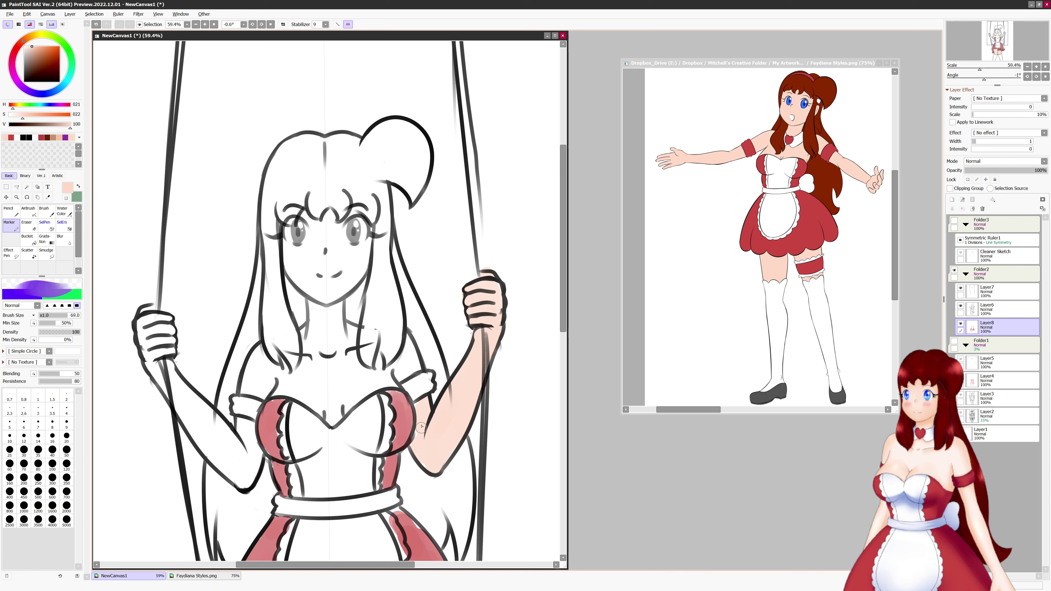
mouse_move(413, 359)
left_mouse_down()
mouse_move(414, 340)
mouse_move(400, 372)
mouse_move(339, 408)
mouse_move(269, 389)
mouse_move(293, 379)
mouse_move(323, 395)
mouse_move(374, 379)
mouse_move(352, 368)
mouse_move(349, 331)
mouse_move(336, 318)
mouse_move(336, 334)
mouse_move(319, 343)
mouse_move(327, 366)
mouse_move(309, 333)
mouse_move(303, 363)
mouse_move(287, 373)
mouse_move(266, 365)
mouse_move(248, 385)
mouse_move(257, 375)
mouse_move(262, 390)
left_mouse_up()
mouse_move(241, 425)
left_mouse_down()
mouse_move(256, 452)
mouse_move(244, 481)
mouse_move(165, 379)
mouse_move(156, 348)
mouse_move(170, 351)
left_mouse_up()
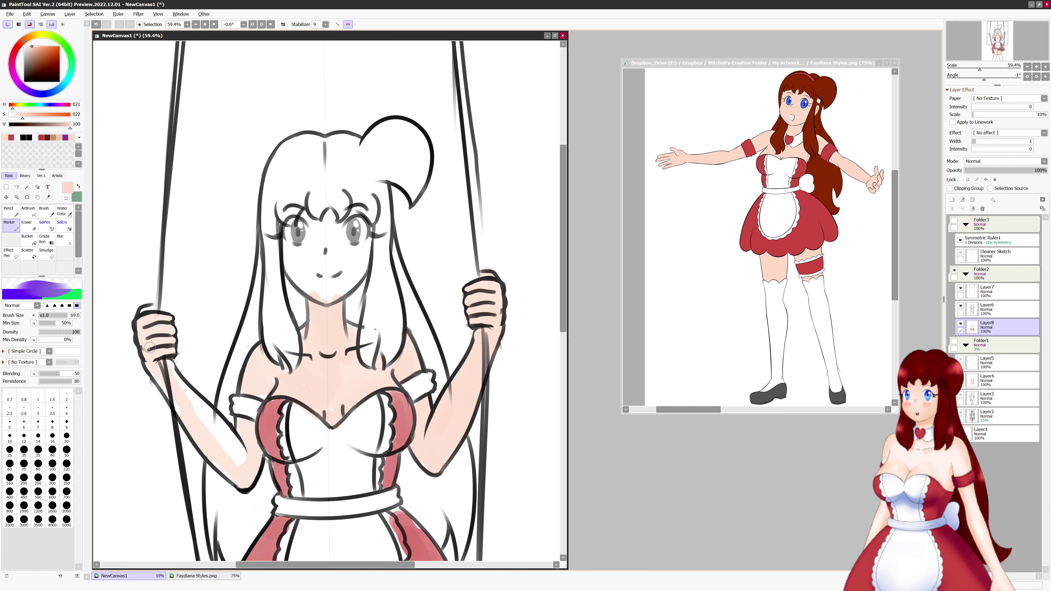
mouse_move(197, 422)
left_mouse_down()
mouse_move(232, 445)
mouse_move(203, 449)
left_mouse_up()
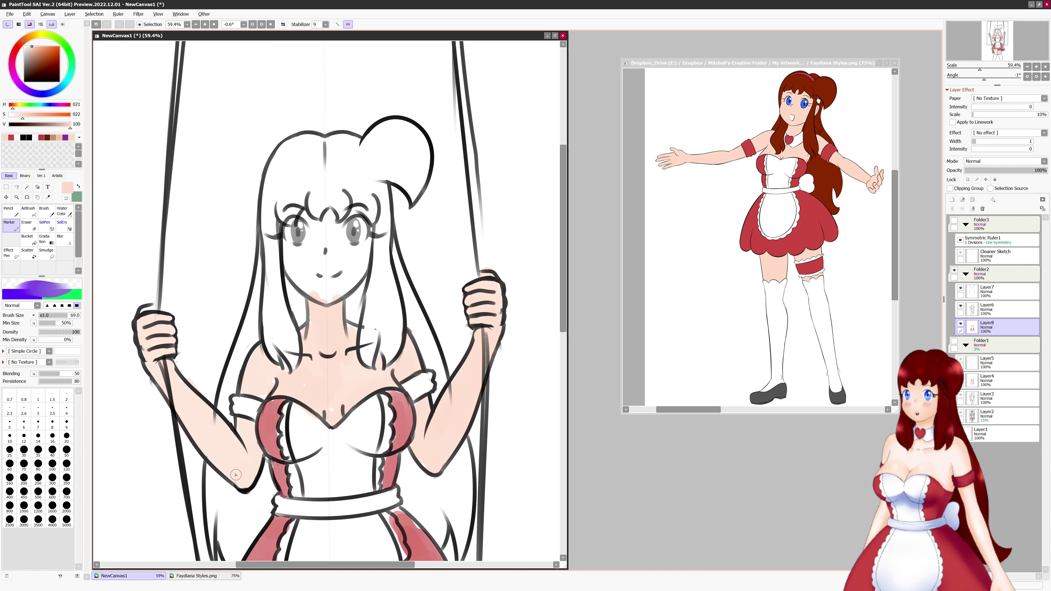
Paint the face with the skin tone and erase it from the inside of both eyes
mouse_move(347, 273)
left_mouse_down()
mouse_move(250, 311)
mouse_move(295, 358)
mouse_move(313, 358)
mouse_move(326, 318)
mouse_move(316, 315)
mouse_move(318, 366)
mouse_move(314, 325)
mouse_move(298, 303)
mouse_move(289, 356)
mouse_move(276, 310)
mouse_move(290, 352)
mouse_move(267, 364)
mouse_move(257, 315)
mouse_move(260, 344)
left_mouse_up()
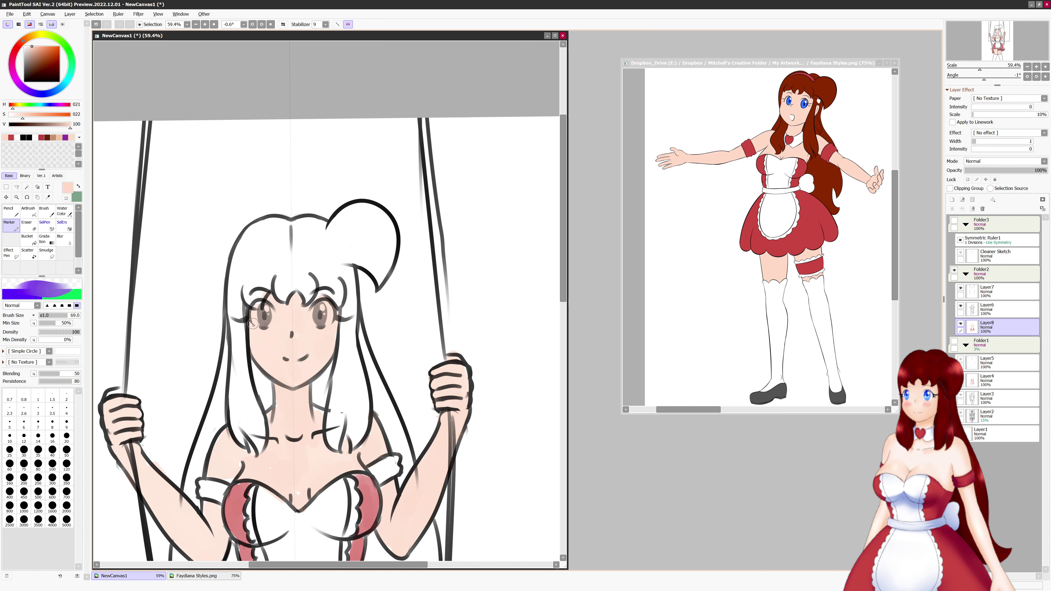
key("e")
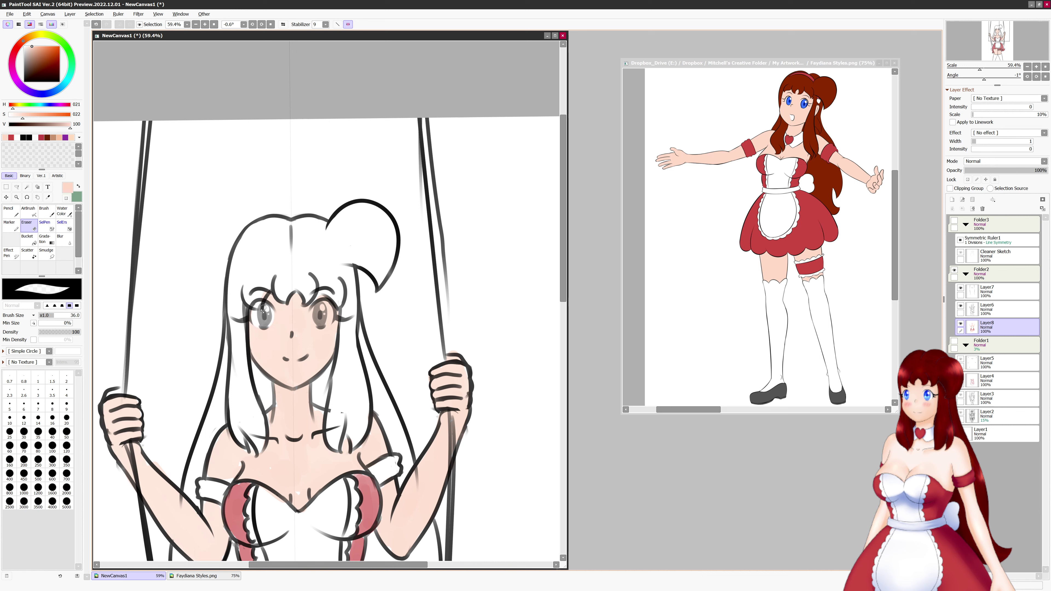
left_click_drag(325, 318, 323, 306)
Sample the blue from the reference figure's eye and paint both irises with the Marker at size 26
left_click(809, 97)
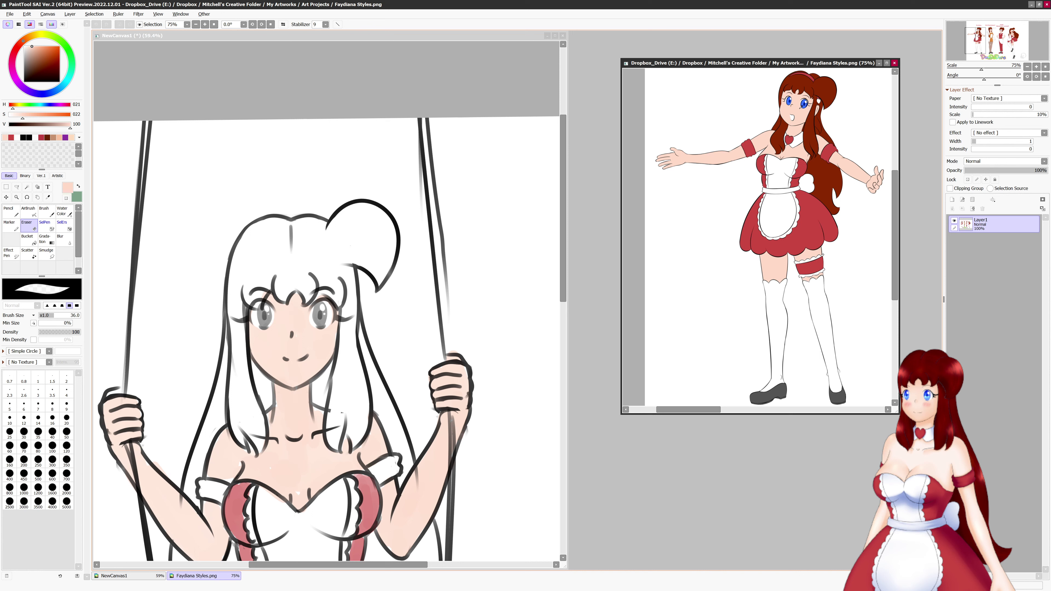
left_click(805, 103, "alt")
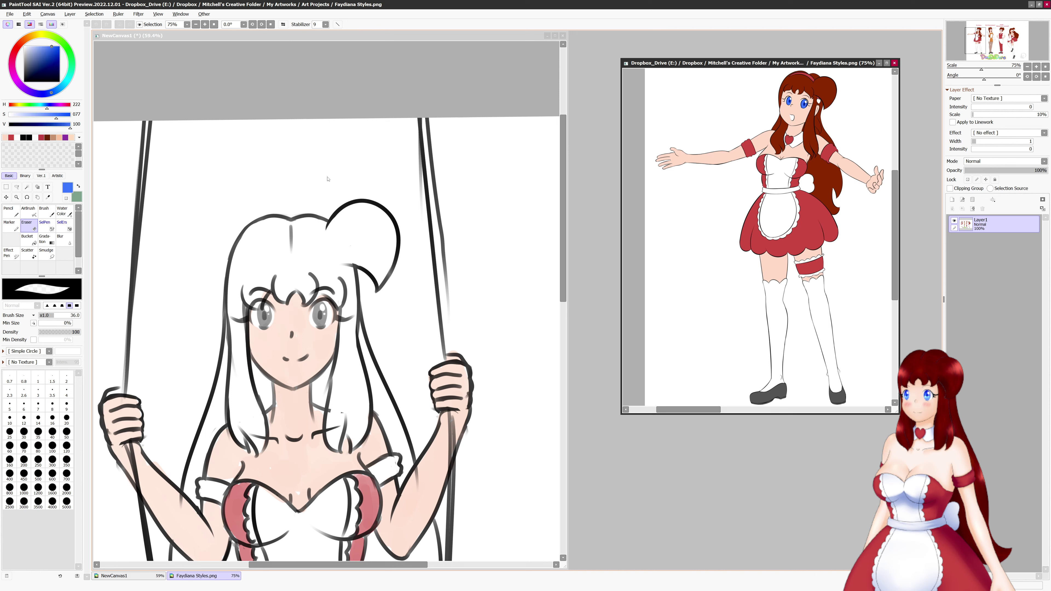
left_click(10, 227)
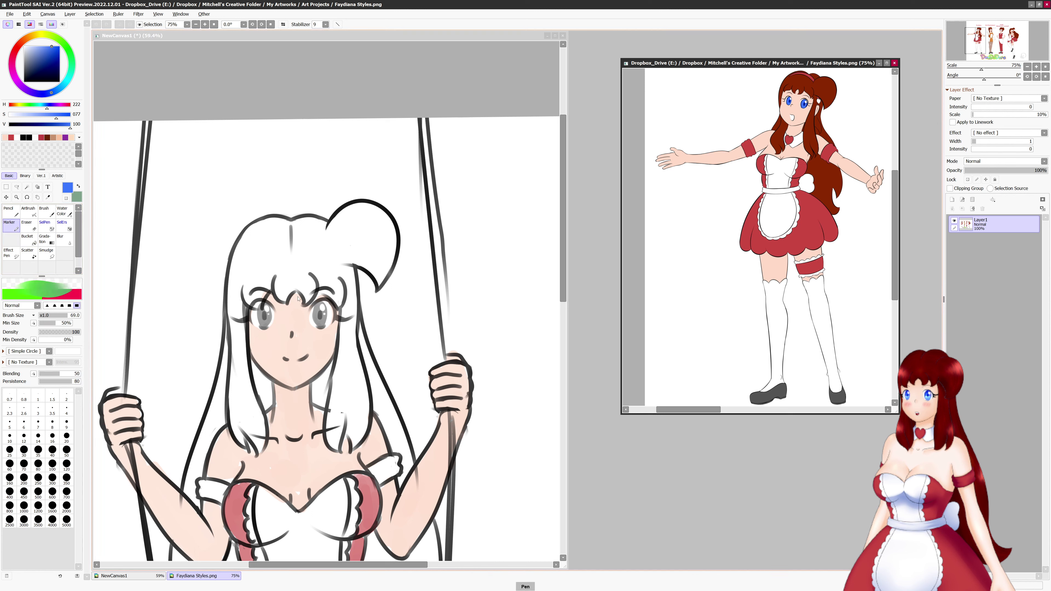
left_click(323, 315)
mouse_move(323, 314)
left_mouse_down()
mouse_move(319, 352)
mouse_move(322, 325)
left_mouse_up()
key("ctrl+z")
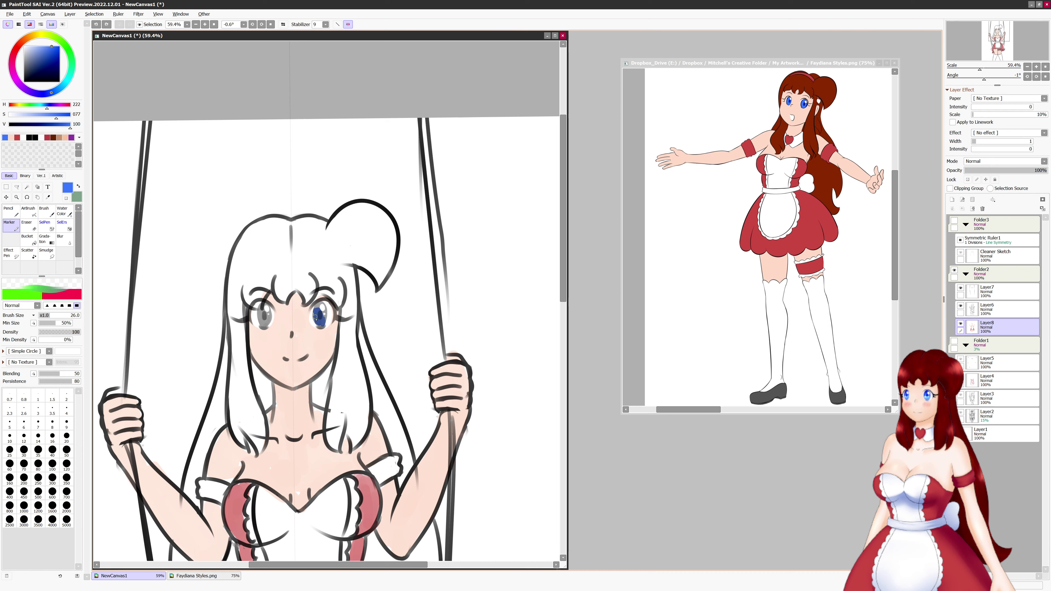
left_click_drag(318, 309, 326, 309)
key("ctrl+z")
left_click_drag(266, 318, 269, 313)
left_click_drag(272, 328, 271, 326)
Erase the stray blue from the highlights and edges of both eyes
key("e")
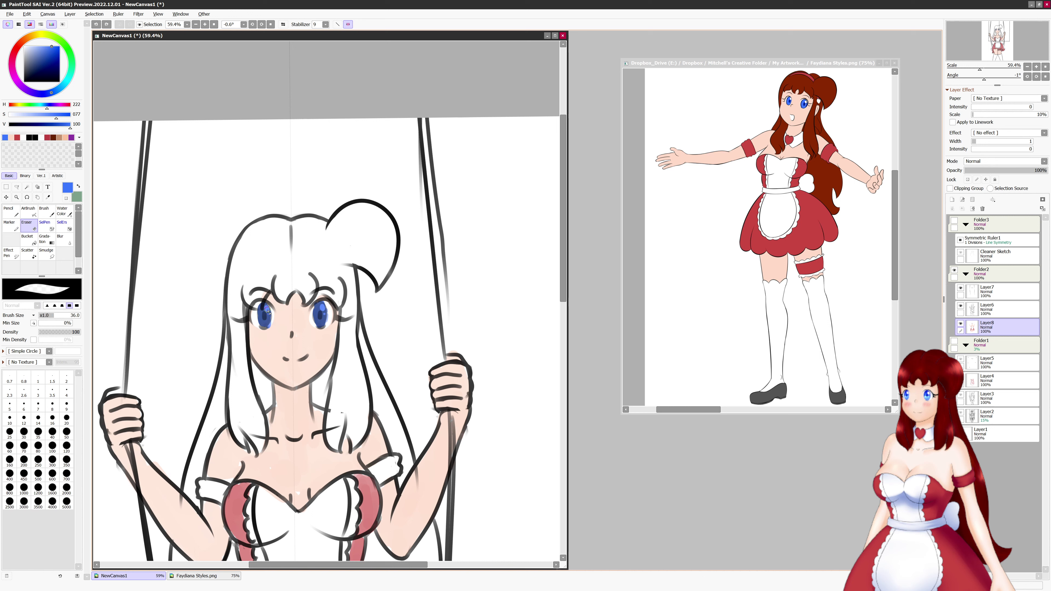
left_click(267, 309)
left_click_drag(326, 326, 366, 190)
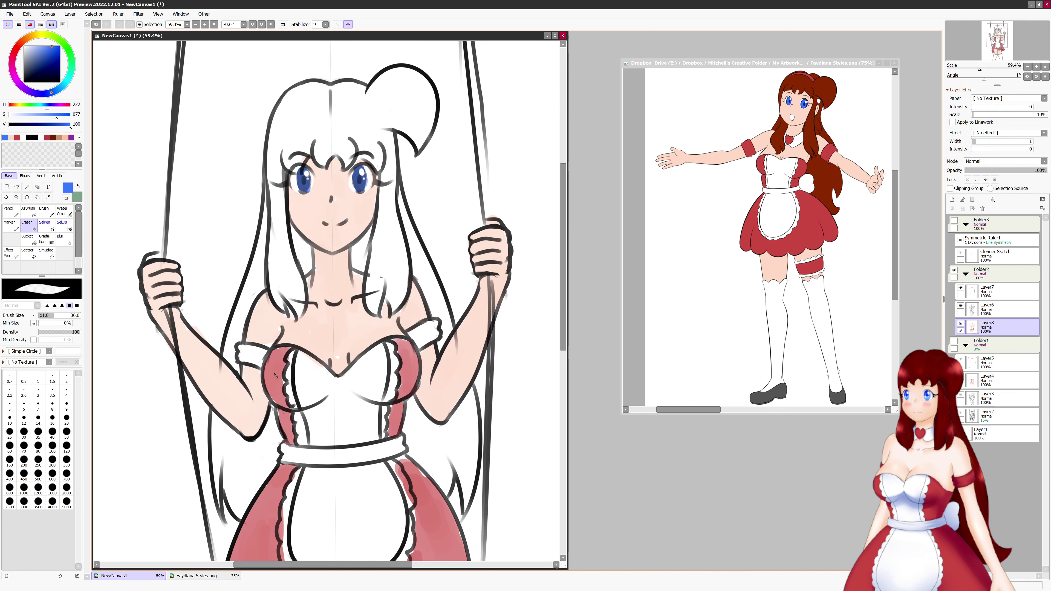
Paint both upper-arm bands with the dress red using the Marker at size 26
left_click(17, 137)
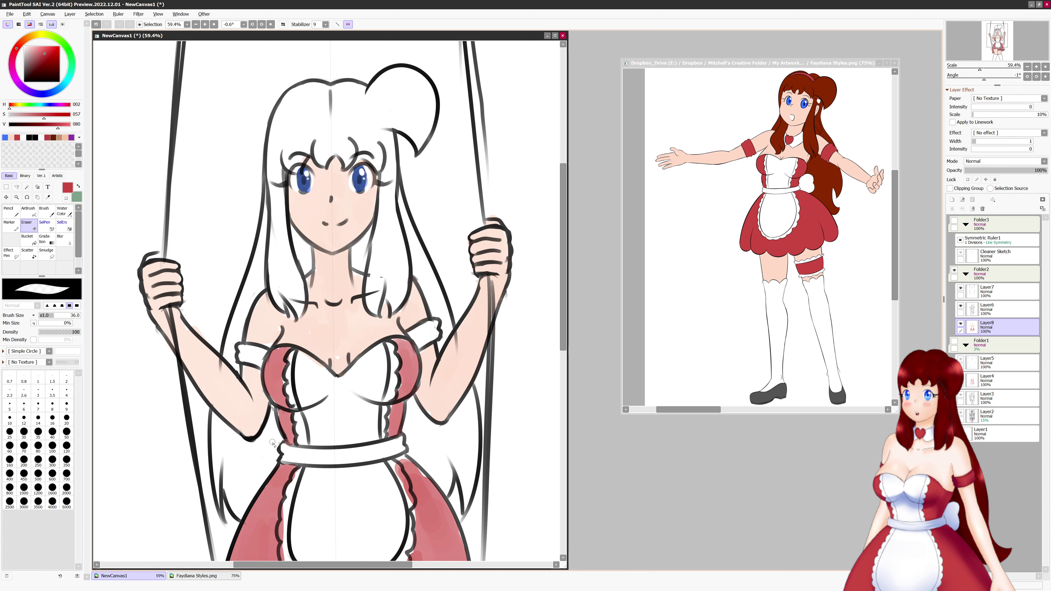
left_click(9, 224)
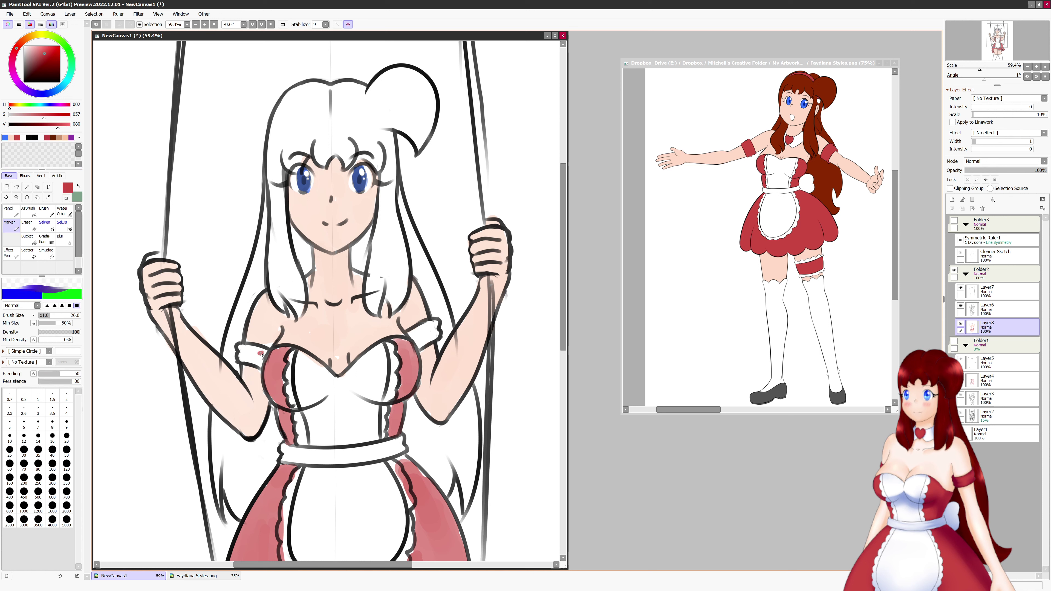
key("ctrl+z")
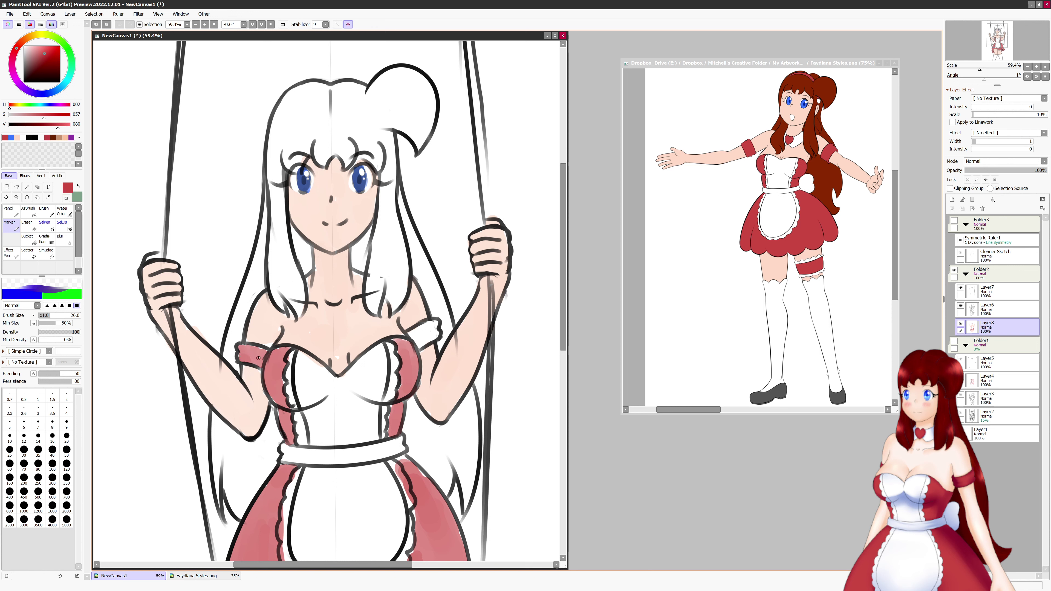
mouse_move(434, 327)
left_mouse_down()
mouse_move(412, 334)
mouse_move(425, 337)
left_mouse_up()
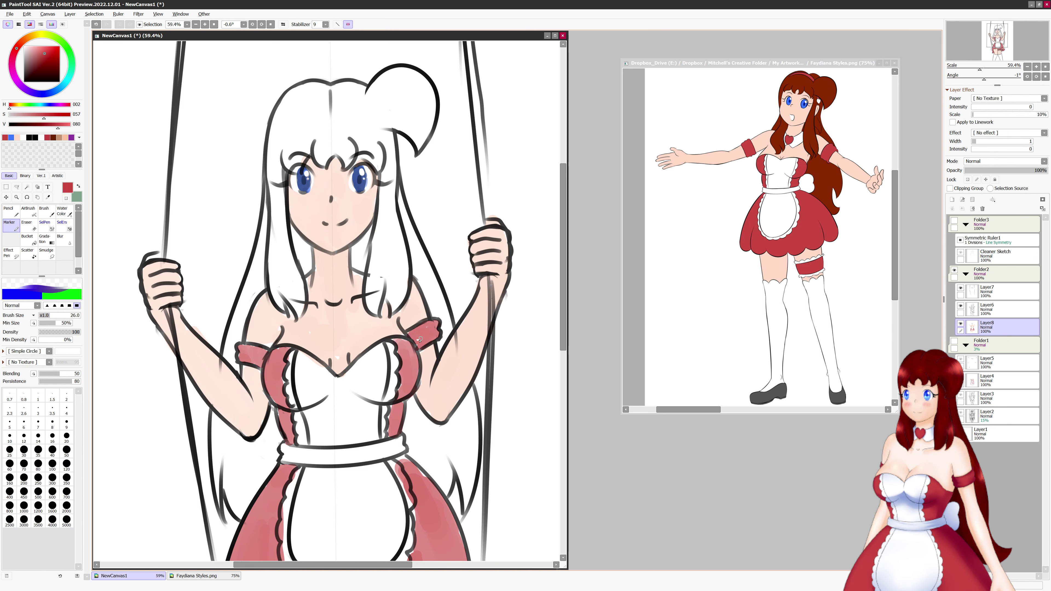
Sample the reddish brown of the reference hair and paint the right front lock and the hair behind that shoulder with the Marker at size 25
scroll(407, 336, "down", 10)
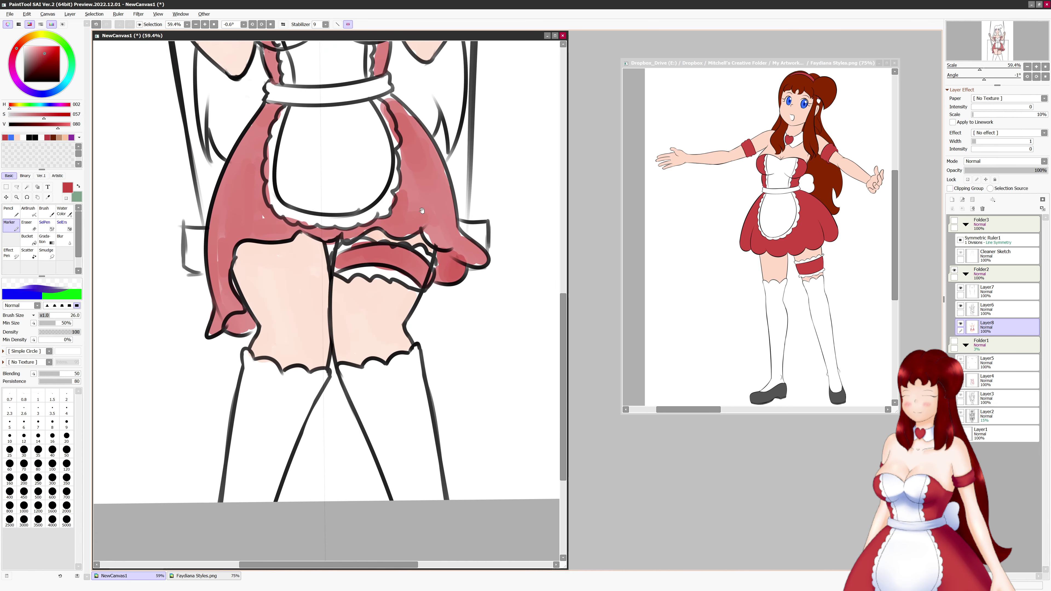
scroll(409, 515, "up", 10)
left_click_drag(409, 515, 394, 533)
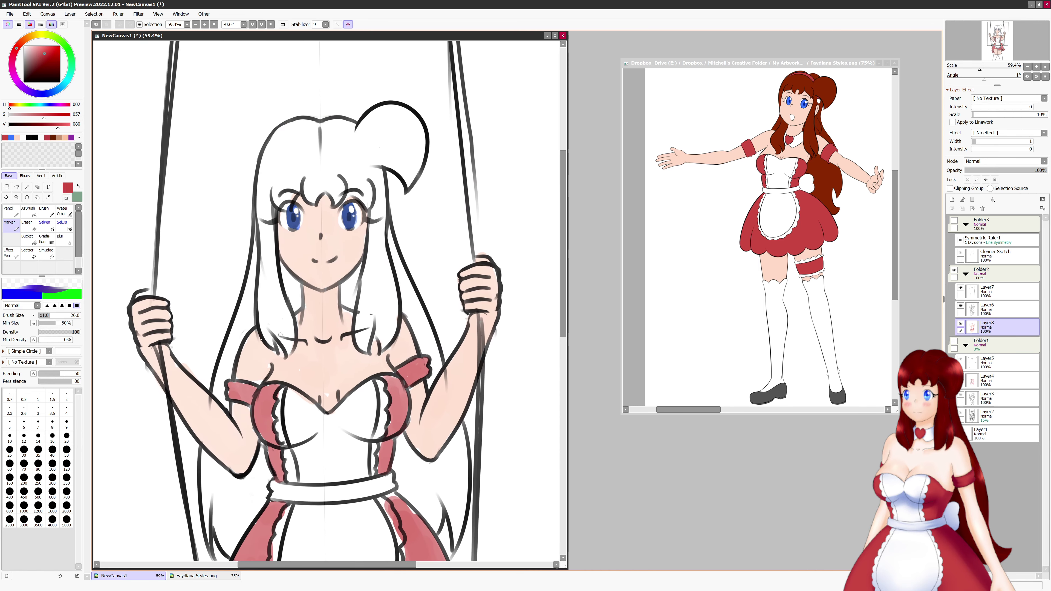
left_click(786, 66)
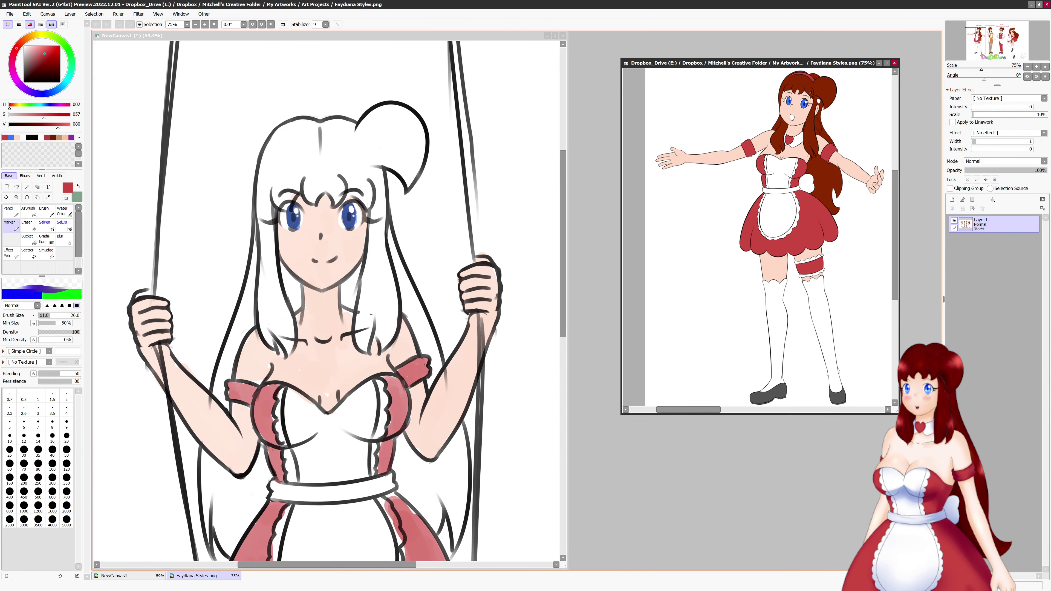
left_click(367, 326)
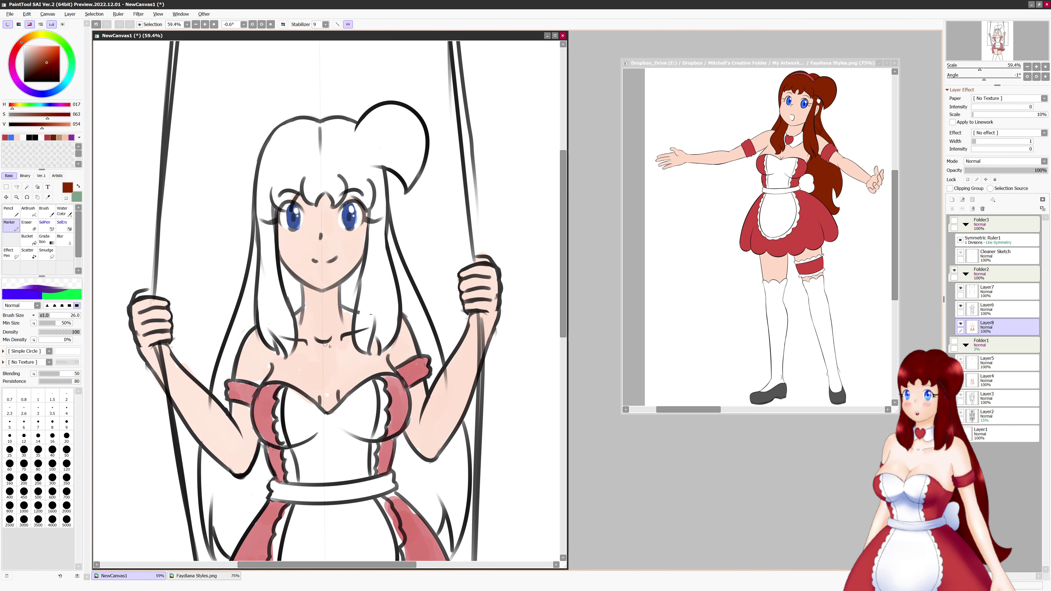
mouse_move(340, 372)
left_mouse_down()
mouse_move(353, 371)
mouse_move(368, 290)
mouse_move(389, 323)
mouse_move(385, 346)
mouse_move(380, 203)
mouse_move(373, 281)
mouse_move(364, 302)
mouse_move(347, 295)
left_mouse_up()
left_click_drag(407, 314, 475, 371)
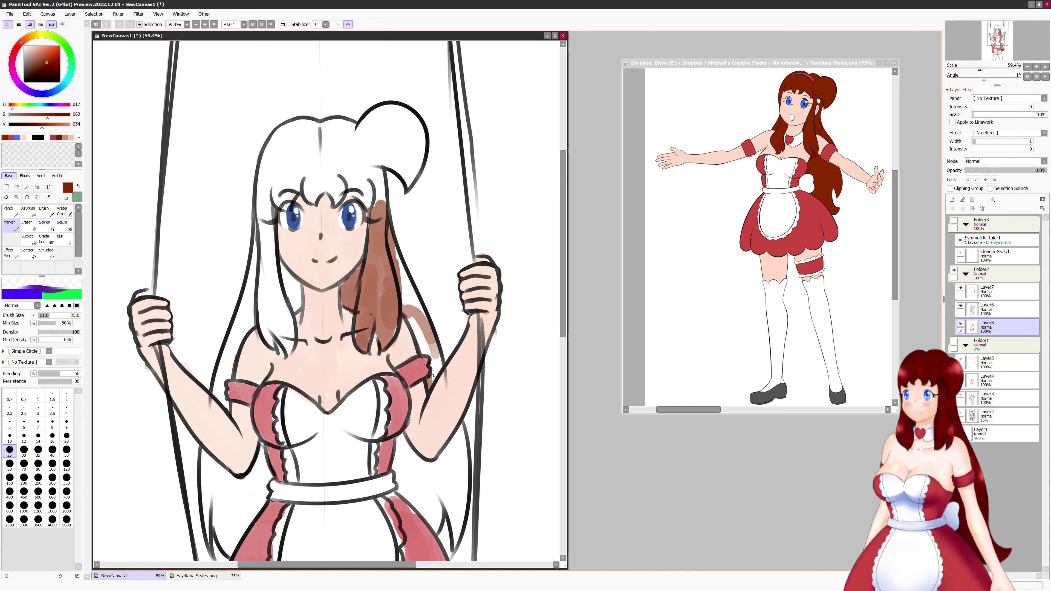
left_click_drag(437, 373, 437, 363)
mouse_move(422, 355)
left_mouse_down()
mouse_move(424, 327)
mouse_move(412, 316)
mouse_move(418, 347)
mouse_move(397, 259)
left_mouse_up()
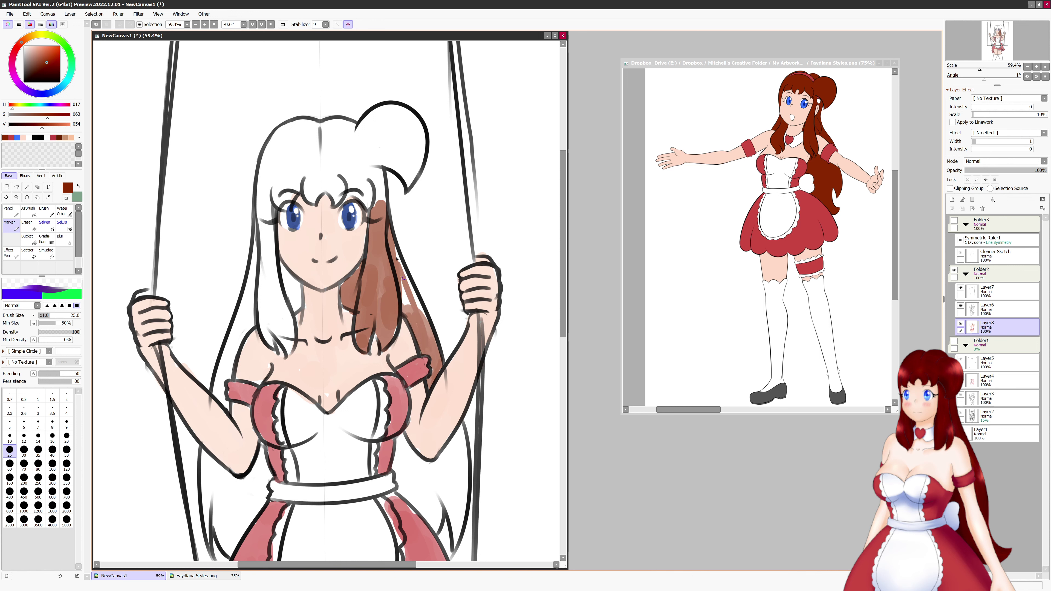
left_click_drag(416, 308, 415, 299)
mouse_move(412, 311)
left_mouse_down()
mouse_move(404, 288)
mouse_move(406, 314)
left_mouse_up()
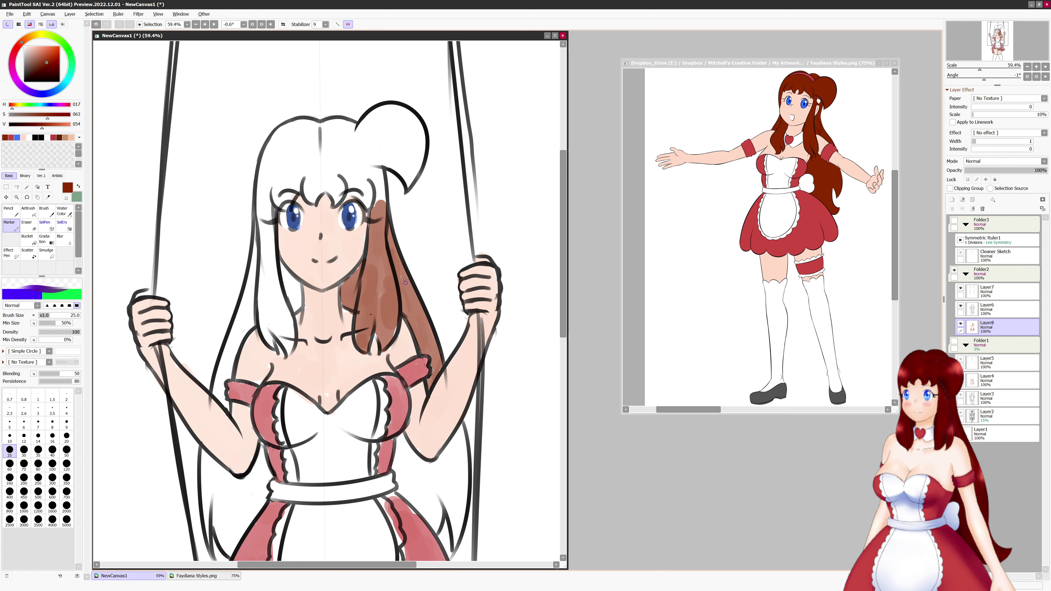
Fill the long hair below the right elbow, beside the waist and skirt, with the same reddish brown
scroll(405, 281, "down", 5)
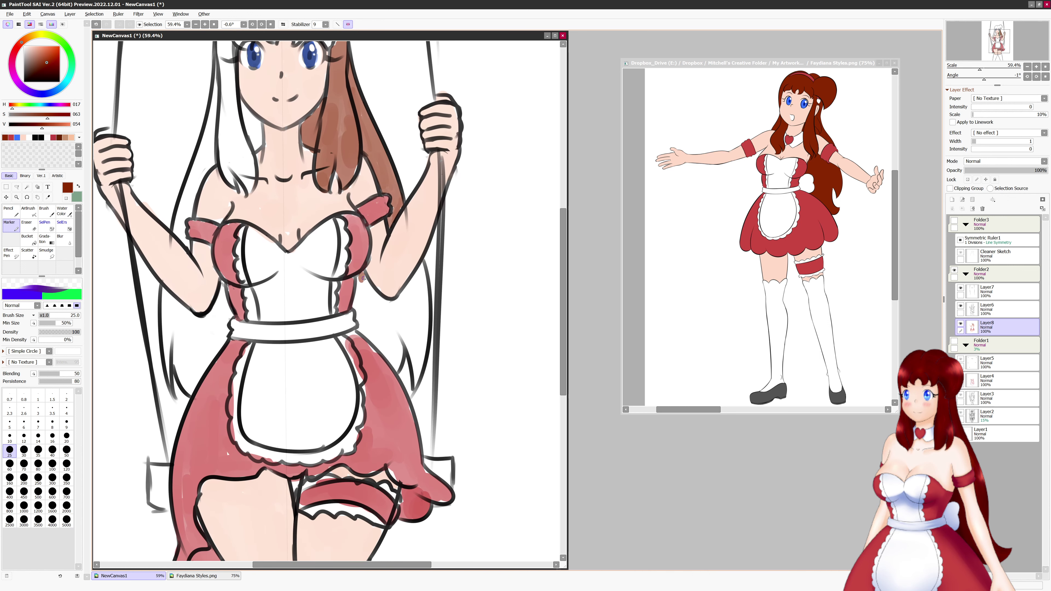
left_click_drag(360, 295, 357, 321)
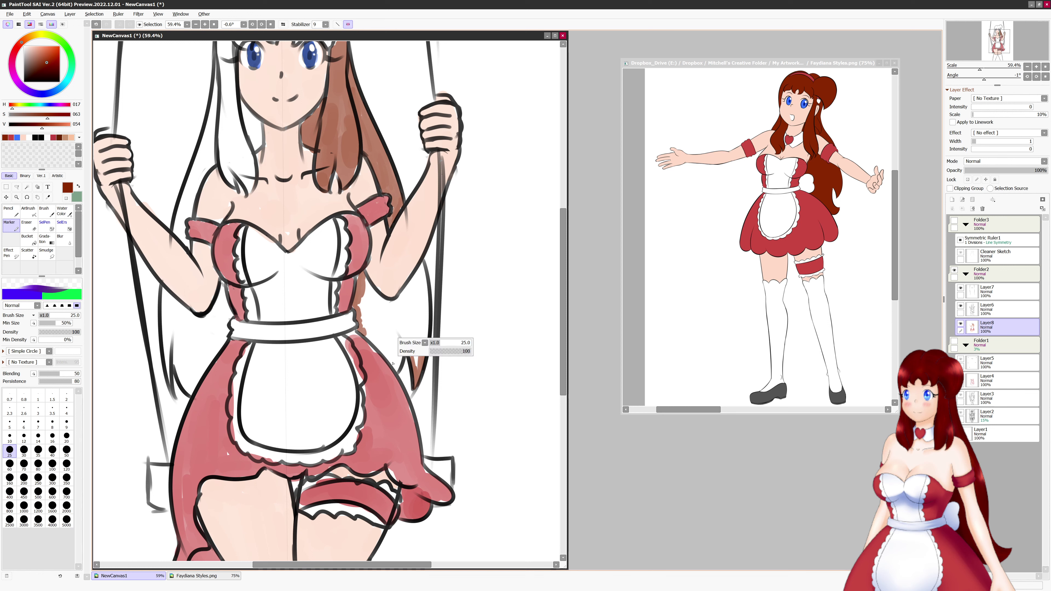
mouse_move(400, 360)
left_mouse_down()
mouse_move(414, 360)
mouse_move(375, 338)
mouse_move(365, 289)
mouse_move(385, 319)
mouse_move(383, 304)
mouse_move(388, 316)
mouse_move(412, 314)
mouse_move(421, 271)
mouse_move(406, 305)
left_mouse_up()
mouse_move(412, 303)
left_mouse_down()
mouse_move(421, 273)
mouse_move(419, 363)
mouse_move(408, 342)
mouse_move(511, 359)
left_mouse_up()
Paint the lower hair tip beside the skirt and the long locks on the left side reddish brown
left_click_drag(362, 348, 348, 348, "ctrl+alt")
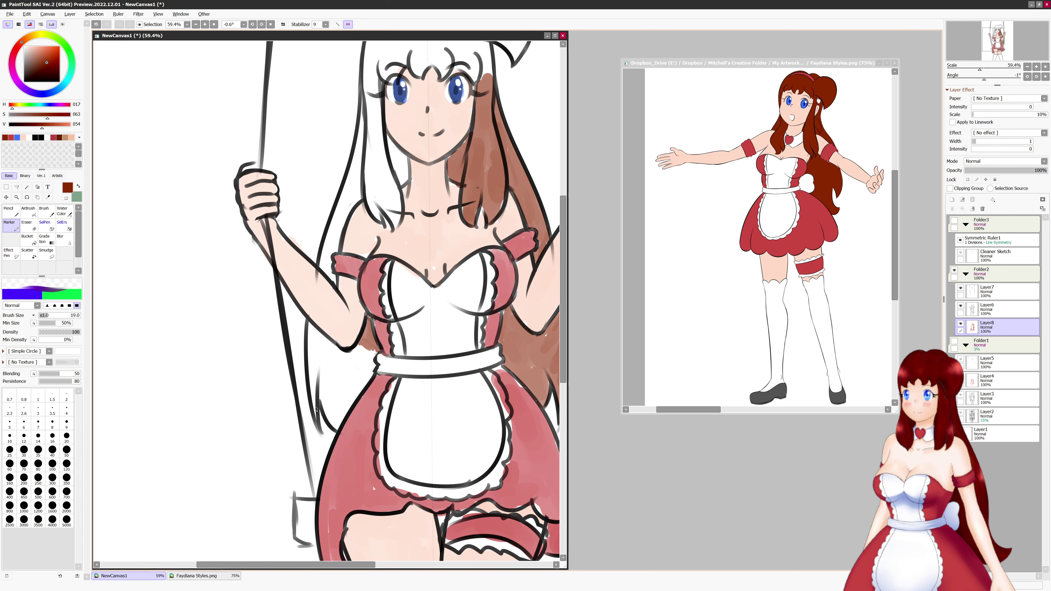
mouse_move(316, 410)
left_mouse_down()
mouse_move(351, 421)
mouse_move(335, 420)
left_mouse_up()
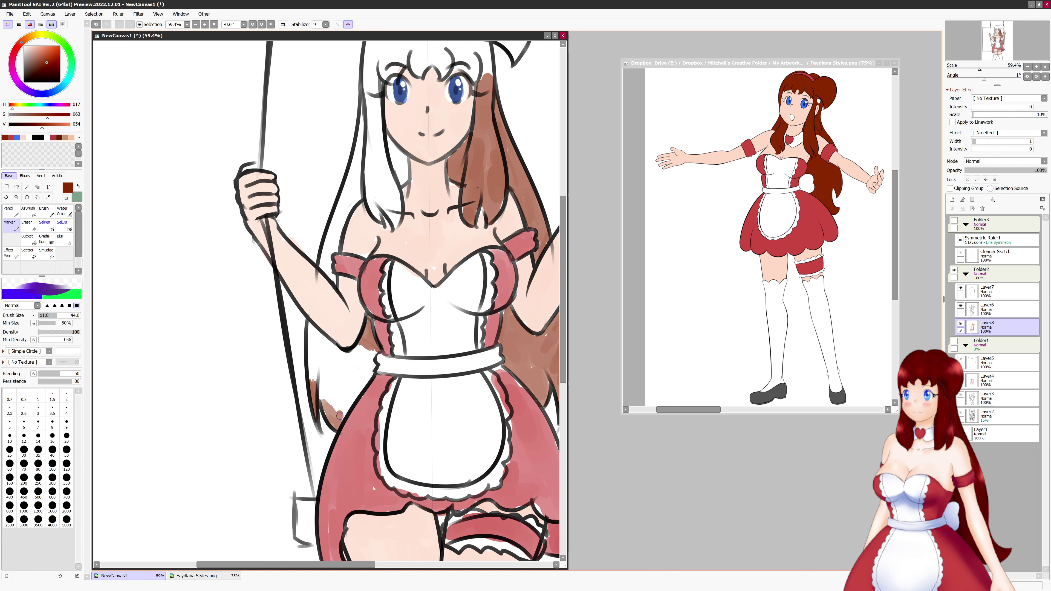
left_click_drag(345, 256, 330, 367)
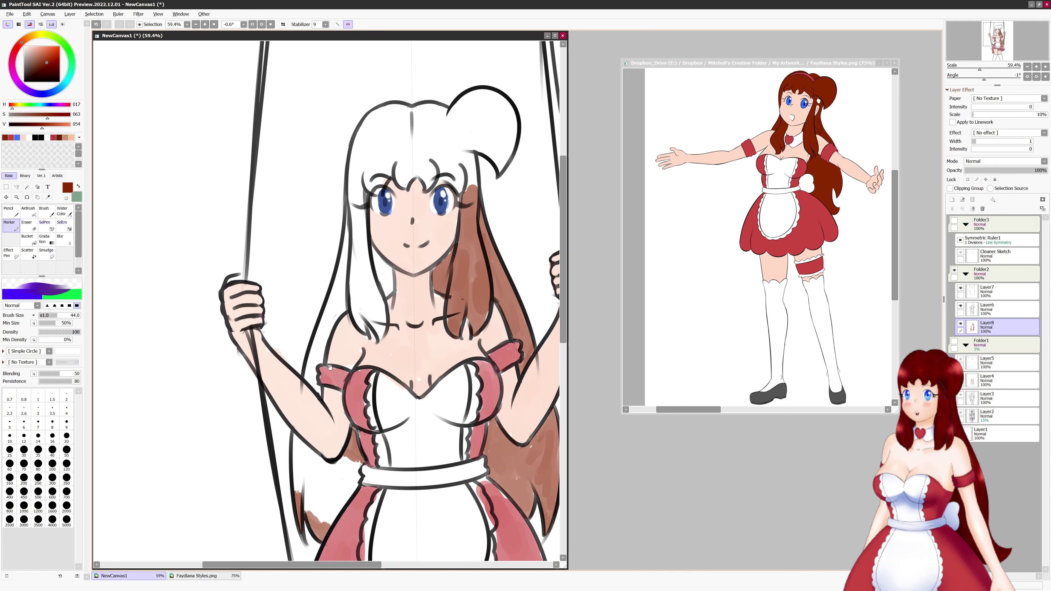
mouse_move(383, 272)
left_mouse_down()
mouse_move(380, 335)
mouse_move(374, 310)
mouse_move(360, 309)
mouse_move(358, 322)
mouse_move(355, 292)
mouse_move(326, 322)
mouse_move(348, 299)
left_mouse_up()
mouse_move(319, 395)
left_mouse_down()
mouse_move(319, 389)
mouse_move(316, 338)
mouse_move(344, 307)
mouse_move(338, 321)
mouse_move(323, 322)
mouse_move(344, 293)
left_mouse_up()
mouse_move(325, 333)
left_mouse_down()
mouse_move(306, 334)
mouse_move(316, 350)
mouse_move(347, 286)
mouse_move(368, 285)
mouse_move(367, 273)
left_mouse_up()
Fill the crown, side bun and fringe with the hair brown, and complete the long hair below the left elbow
mouse_move(492, 144)
left_mouse_down()
mouse_move(477, 232)
mouse_move(488, 225)
mouse_move(491, 199)
mouse_move(498, 211)
mouse_move(489, 218)
mouse_move(480, 182)
mouse_move(439, 213)
mouse_move(466, 191)
mouse_move(476, 202)
mouse_move(483, 251)
mouse_move(453, 277)
mouse_move(455, 244)
mouse_move(443, 276)
mouse_move(426, 263)
mouse_move(432, 194)
mouse_move(407, 197)
mouse_move(399, 224)
mouse_move(424, 205)
mouse_move(373, 223)
mouse_move(371, 192)
mouse_move(370, 229)
mouse_move(346, 234)
mouse_move(337, 279)
mouse_move(349, 364)
mouse_move(355, 352)
mouse_move(334, 327)
mouse_move(330, 290)
mouse_move(329, 370)
mouse_move(316, 396)
left_mouse_up()
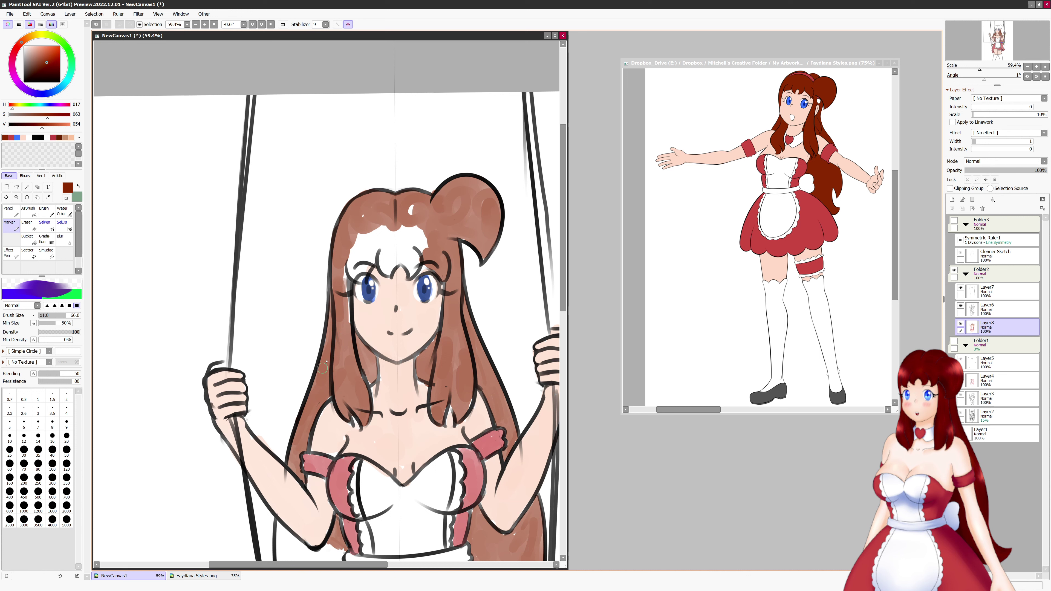
mouse_move(344, 281)
left_mouse_down()
mouse_move(347, 317)
mouse_move(350, 276)
left_mouse_up()
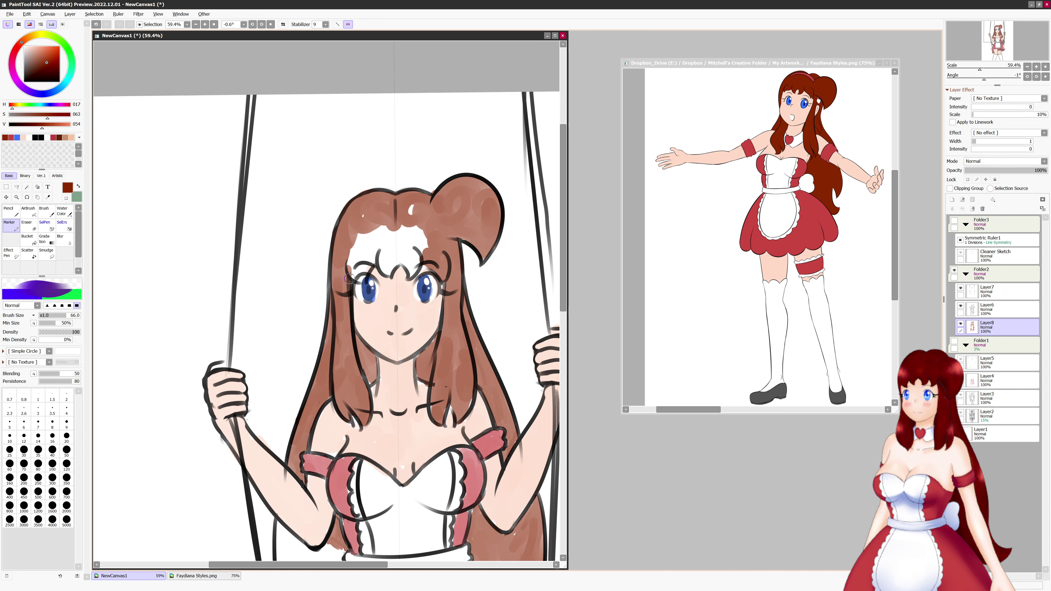
mouse_move(377, 240)
left_mouse_down()
mouse_move(356, 281)
mouse_move(398, 273)
mouse_move(392, 251)
mouse_move(378, 277)
left_mouse_up()
left_click(401, 274, "ctrl+alt")
mouse_move(359, 265)
left_mouse_down()
mouse_move(335, 265)
mouse_move(343, 321)
mouse_move(343, 275)
mouse_move(335, 286)
mouse_move(336, 309)
mouse_move(352, 289)
mouse_move(350, 305)
mouse_move(354, 294)
mouse_move(366, 310)
mouse_move(361, 269)
mouse_move(371, 301)
left_mouse_up()
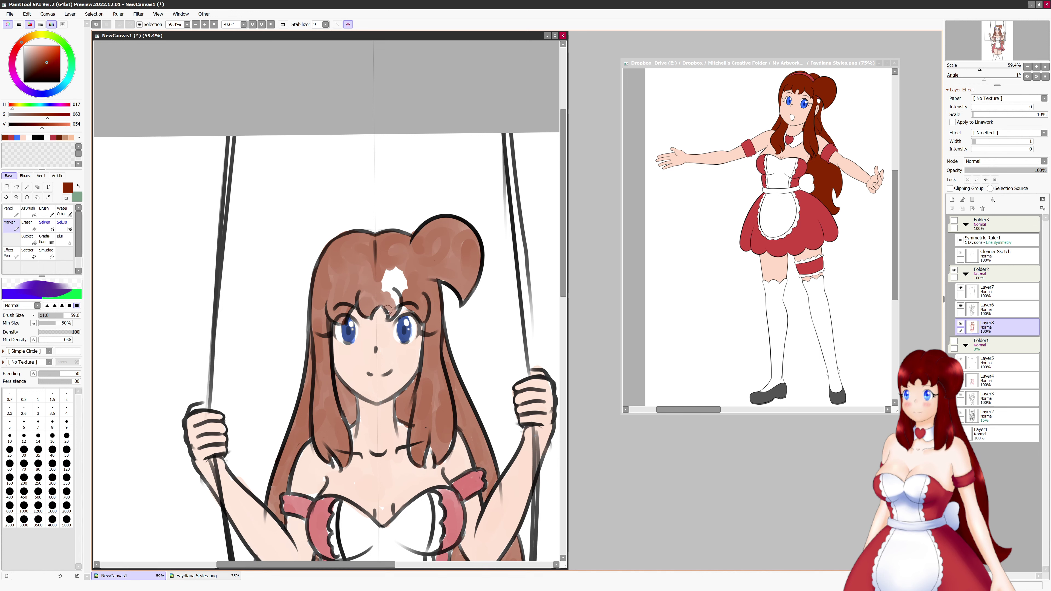
left_click_drag(397, 299, 400, 274)
left_click_drag(374, 453, 438, 302)
mouse_move(335, 417)
left_mouse_down()
mouse_move(369, 318)
mouse_move(419, 341)
mouse_move(387, 394)
mouse_move(403, 343)
mouse_move(388, 373)
mouse_move(366, 328)
mouse_move(376, 393)
mouse_move(359, 334)
left_mouse_up()
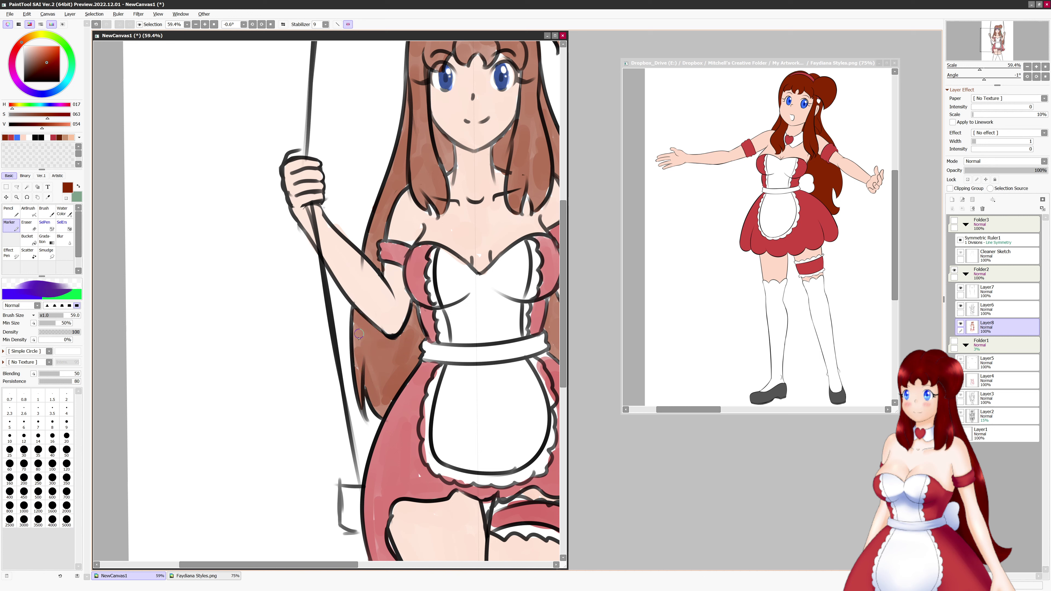
Paint both visible ends of the swing seat with the same reddish brown
left_click_drag(364, 446, 333, 337)
mouse_move(324, 387)
left_mouse_down()
mouse_move(317, 404)
mouse_move(326, 383)
mouse_move(306, 400)
left_mouse_up()
key("ctrl+z")
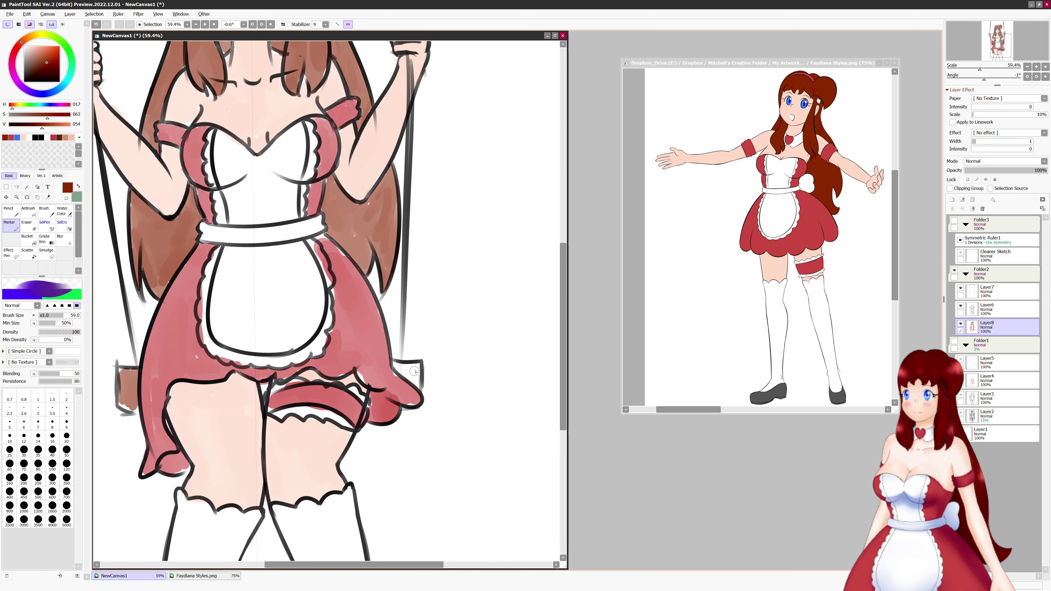
left_click_drag(415, 371, 417, 380)
scroll(400, 380, "down", 5)
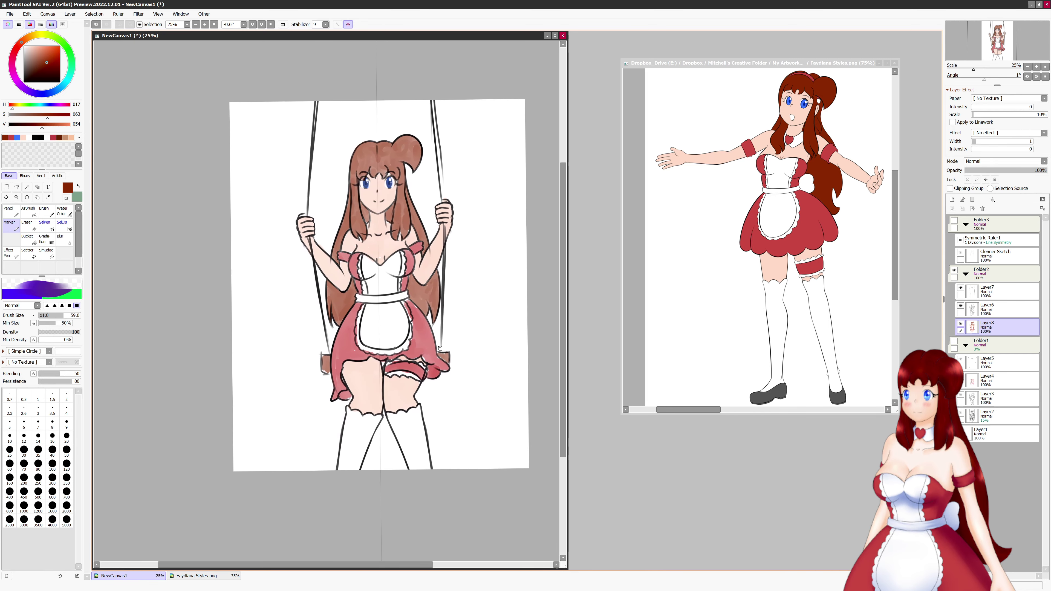
scroll(408, 325, "up", 2)
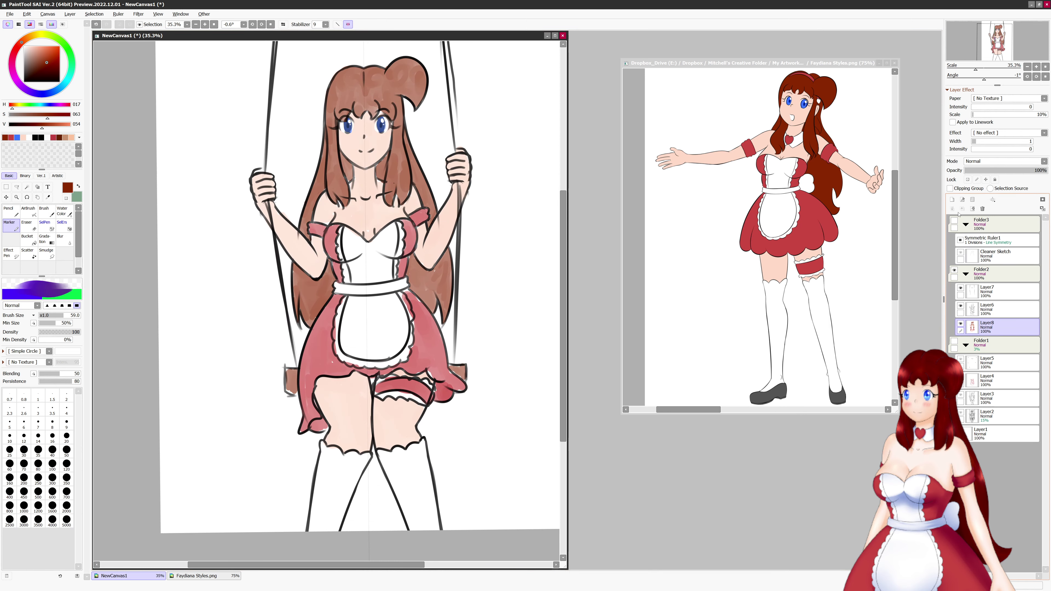
Add a new layer and place it directly beneath the character's rough colour layer for the background
left_click(954, 202)
left_click_drag(1007, 329, 984, 353)
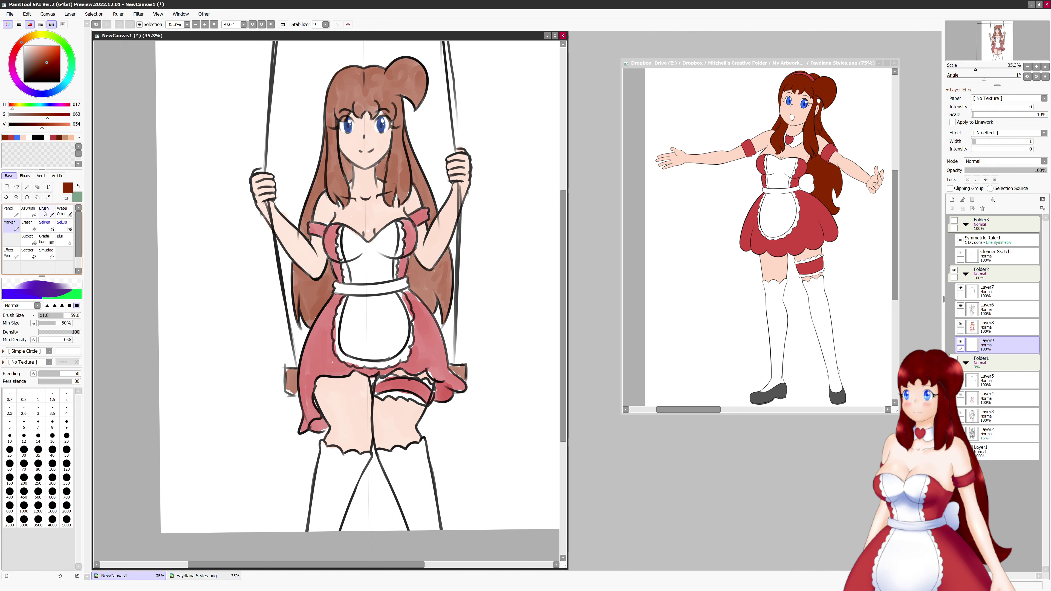
left_click(44, 239)
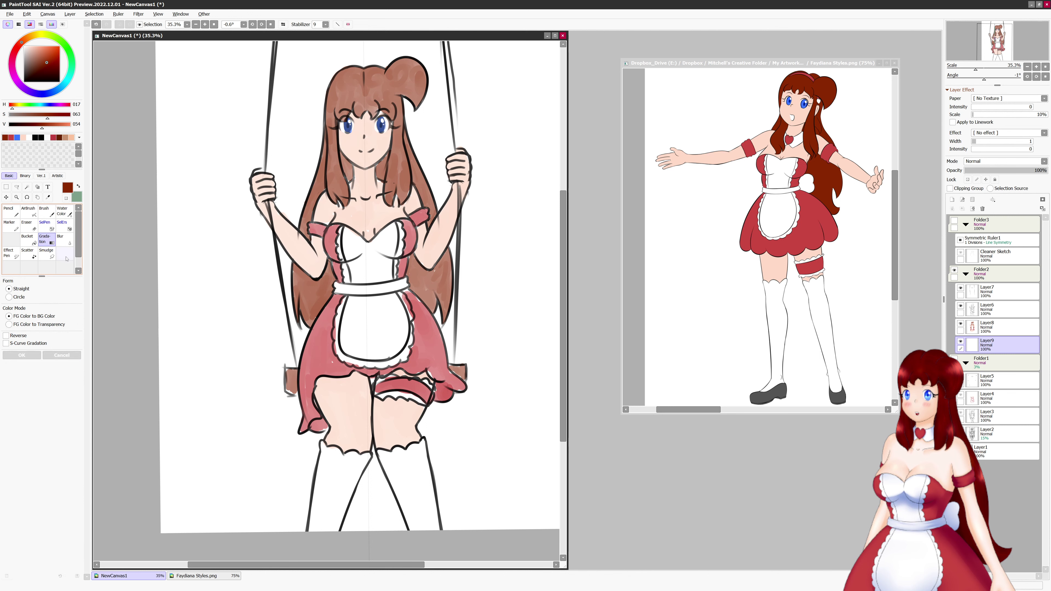
left_click_drag(204, 239, 251, 289)
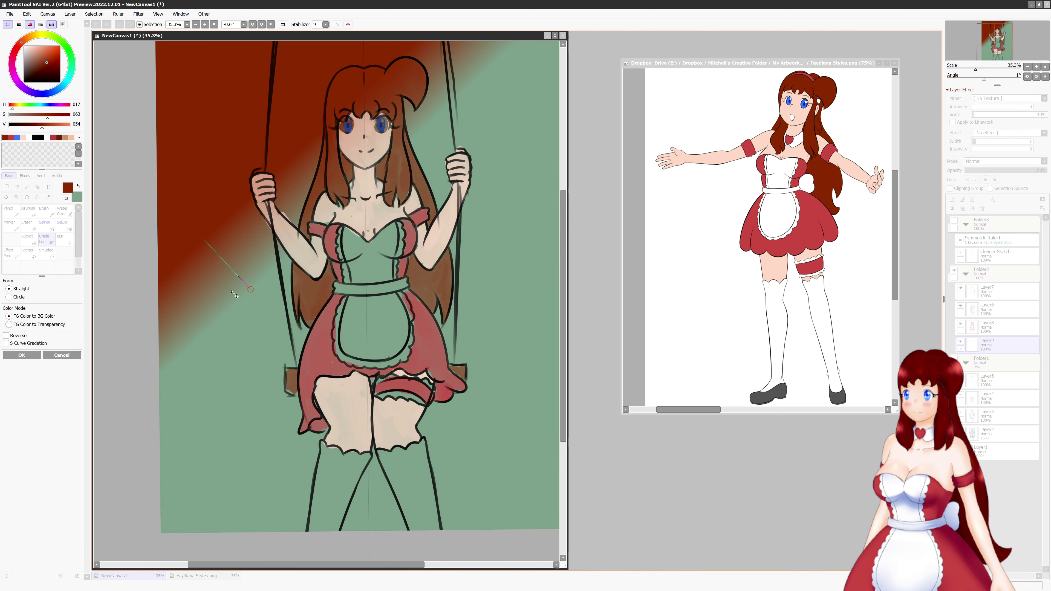
key("Escape")
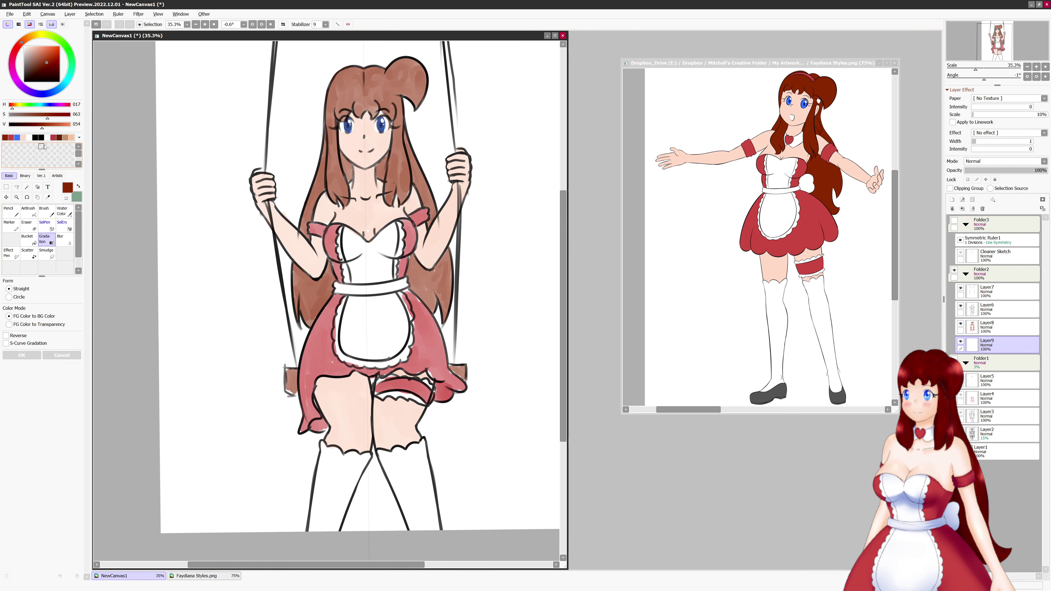
Apply a straight white-to-green gradient on the background layer, with the green fading in along the canvas's right edge
left_click(29, 136)
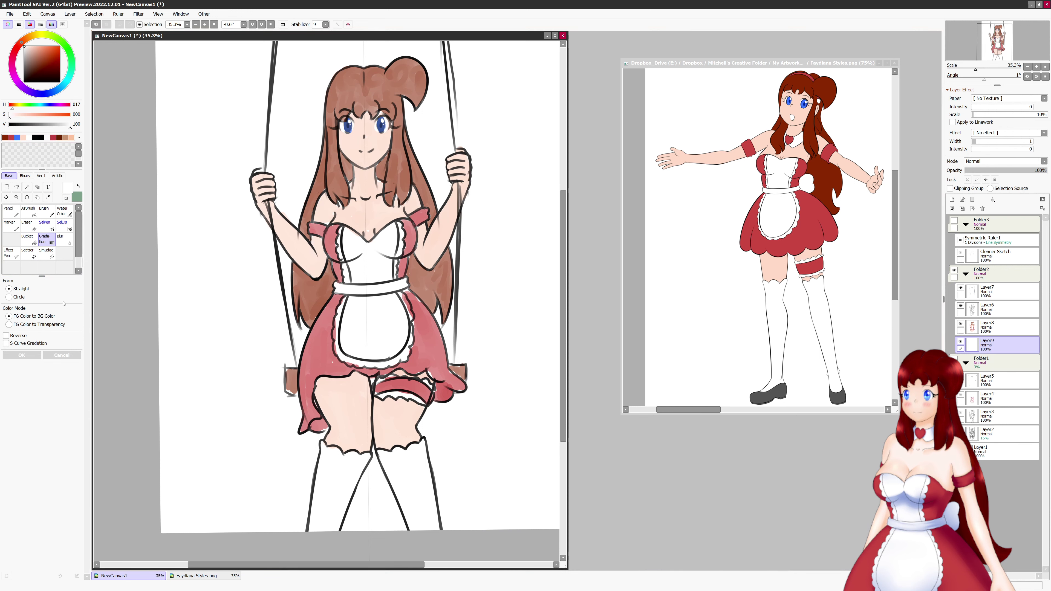
scroll(169, 298, "down", 3)
left_click_drag(278, 301, 207, 308)
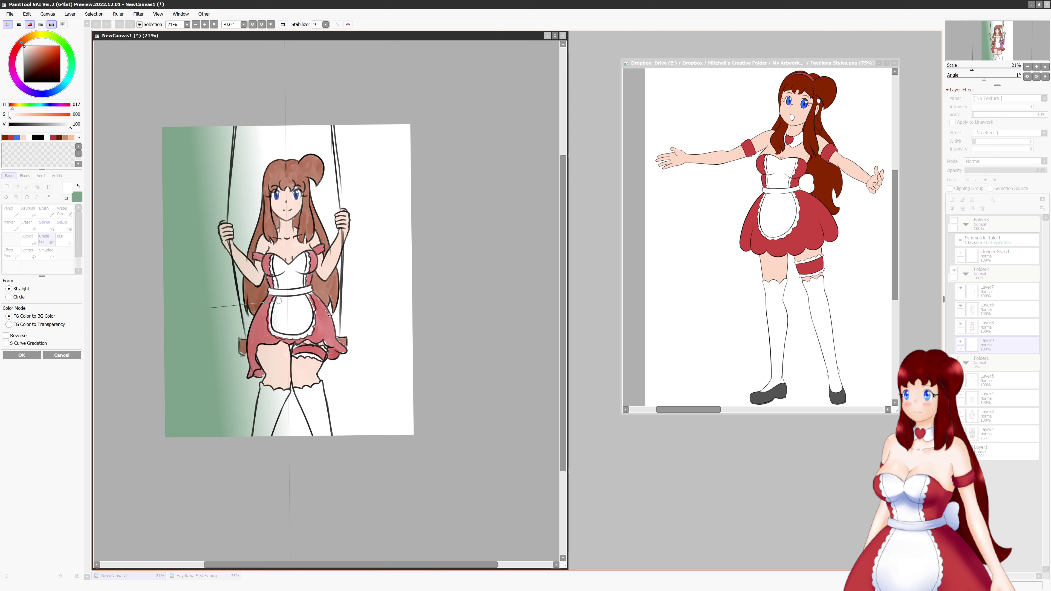
key("Escape")
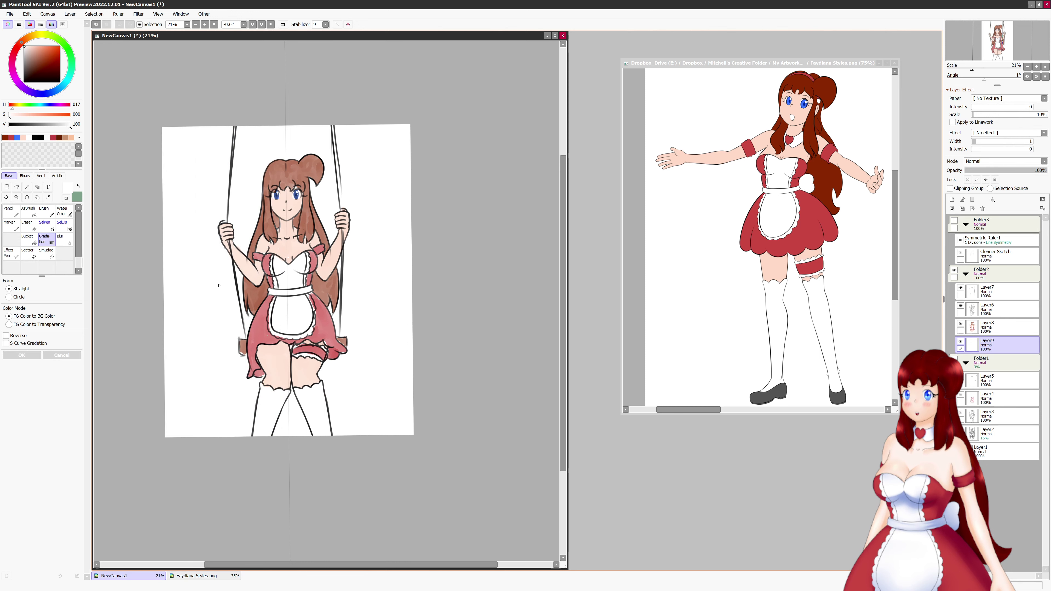
left_click_drag(187, 281, 354, 286)
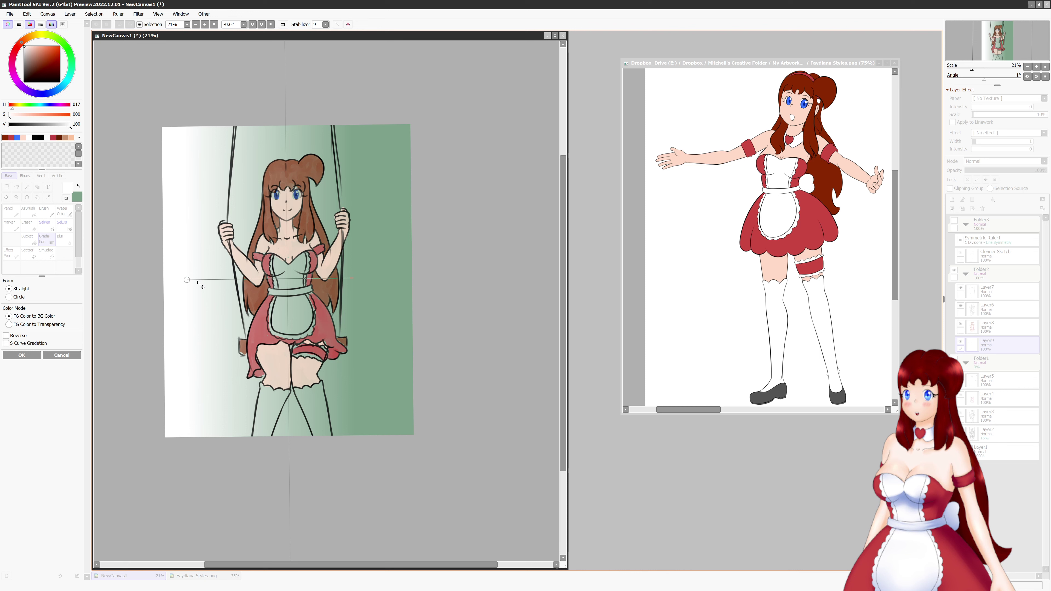
left_click_drag(214, 287, 495, 278)
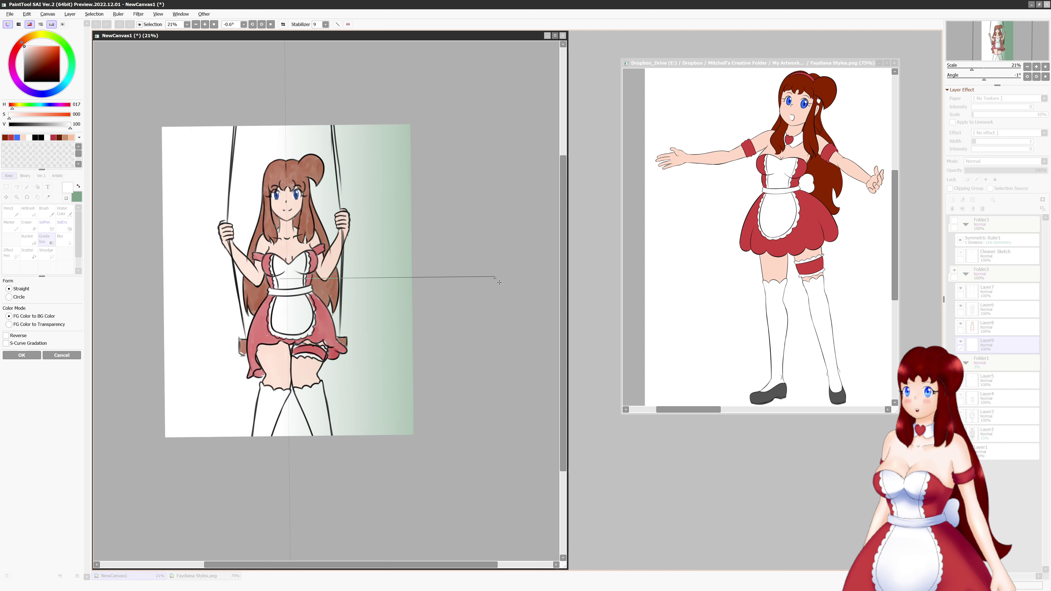
left_click_drag(283, 278, 364, 279)
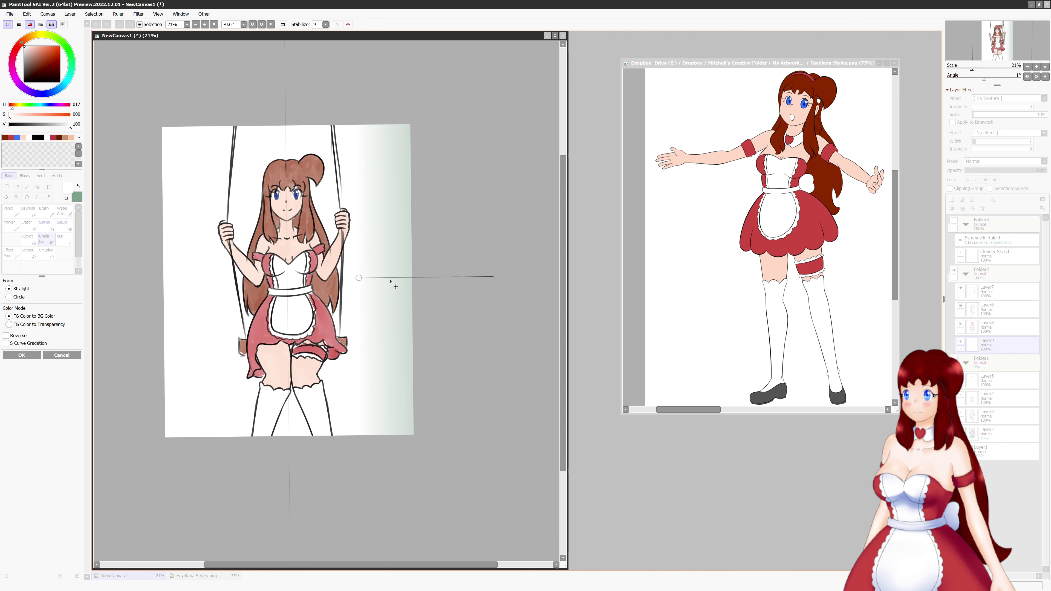
key("Return")
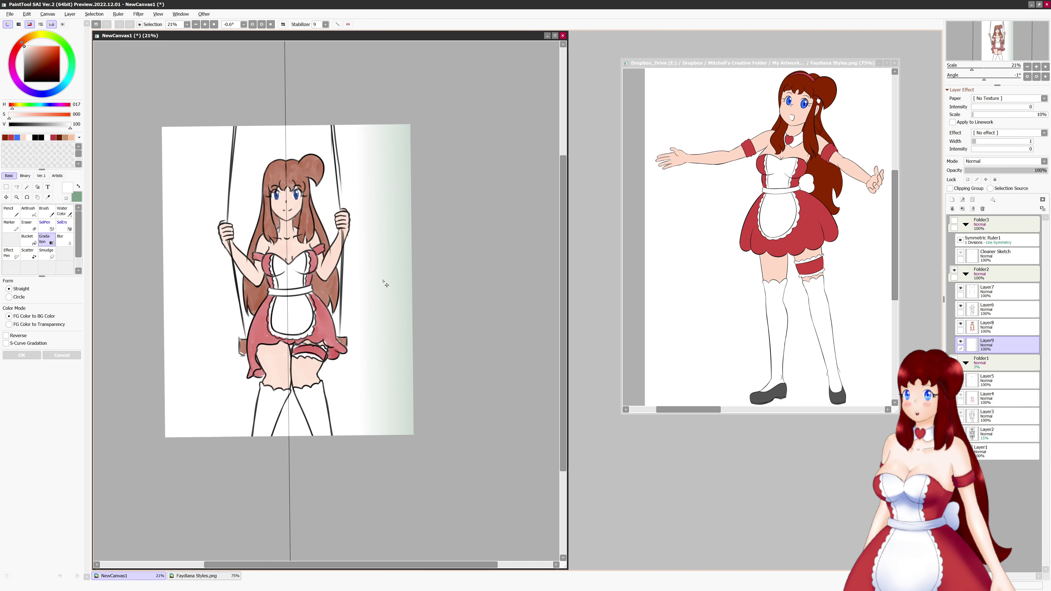
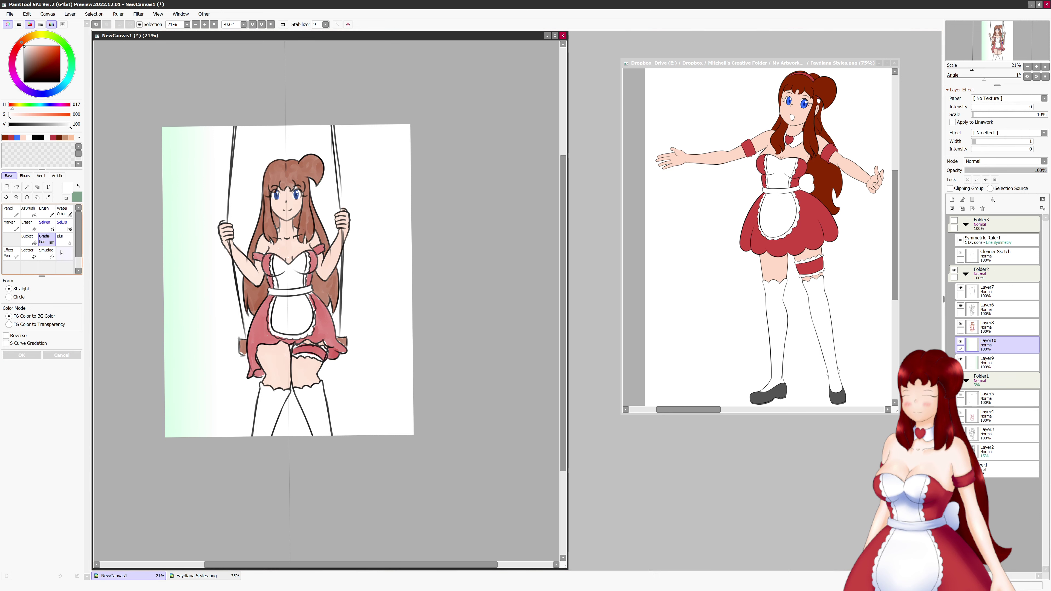
Set the Airbrush to transparent colour at size 1226 and try erasing the upper gradient layer on the right side
key("e")
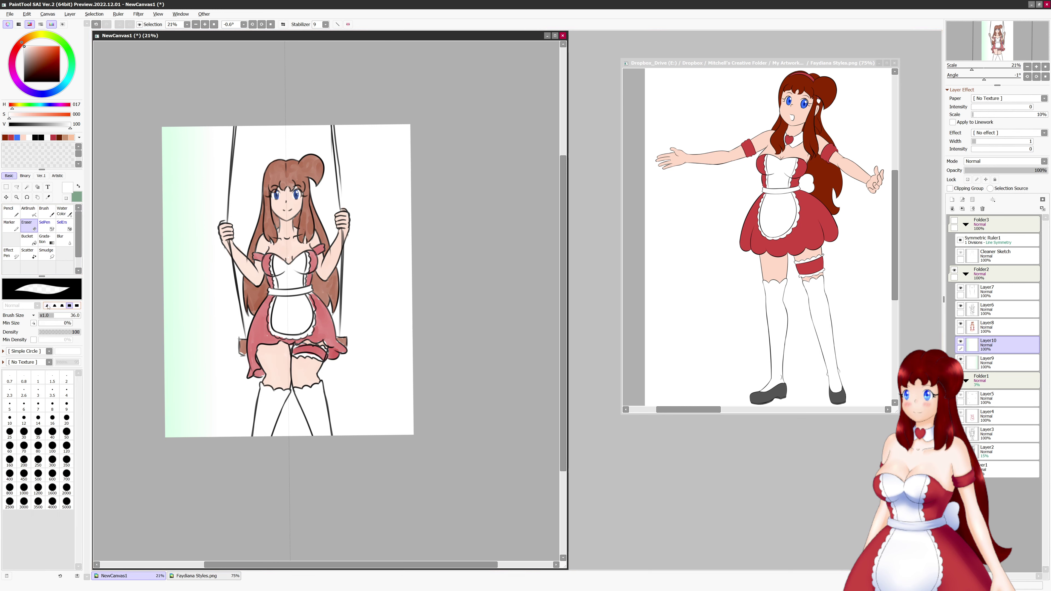
key("e")
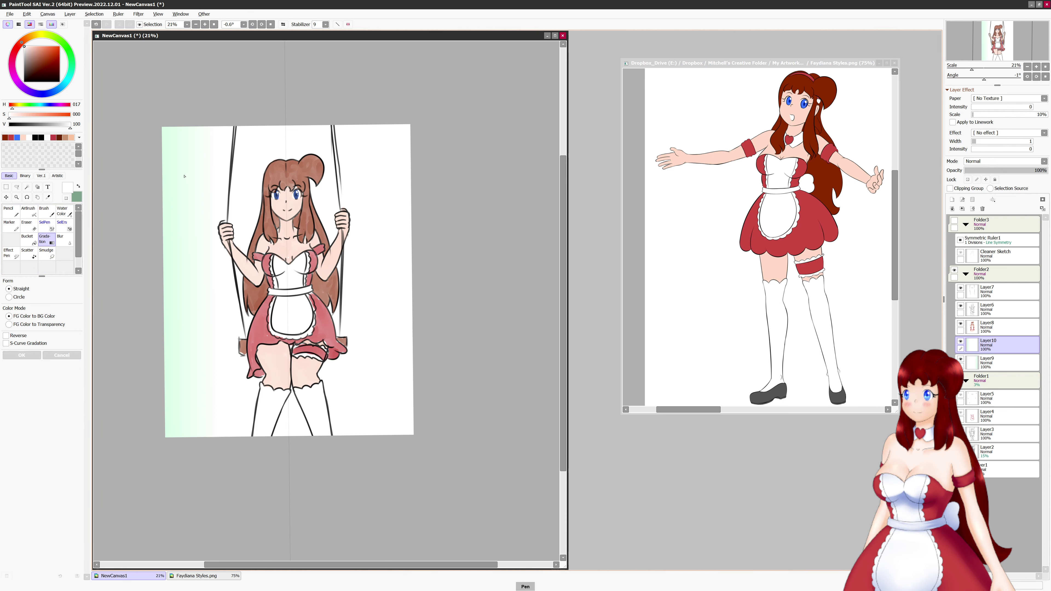
left_click(29, 214)
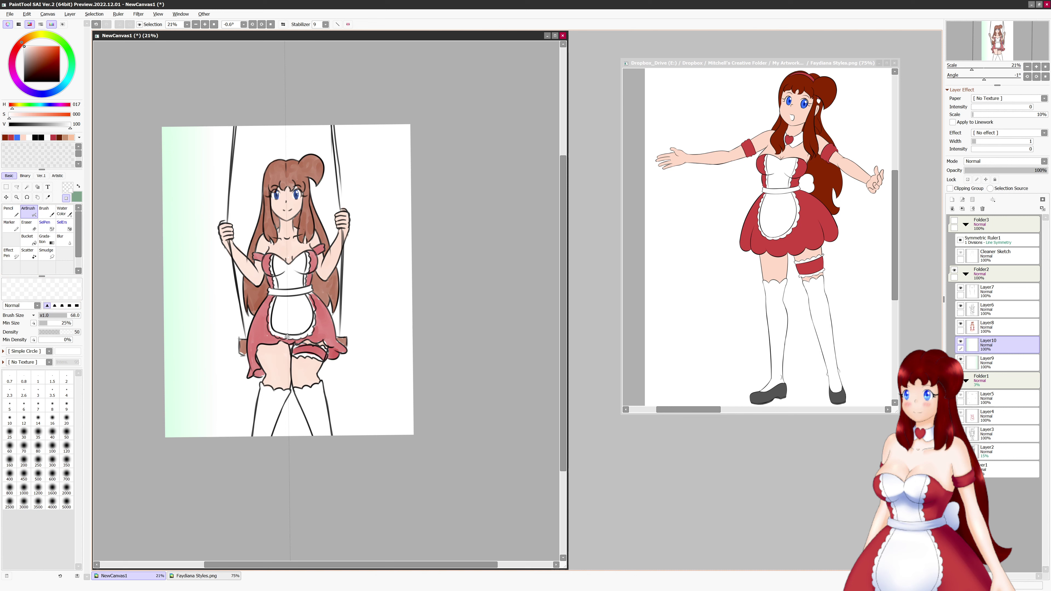
left_click_drag(289, 357, 321, 363)
mouse_move(377, 385)
left_mouse_down()
mouse_move(401, 257)
mouse_move(375, 248)
mouse_move(412, 186)
mouse_move(385, 139)
mouse_move(402, 397)
left_mouse_up()
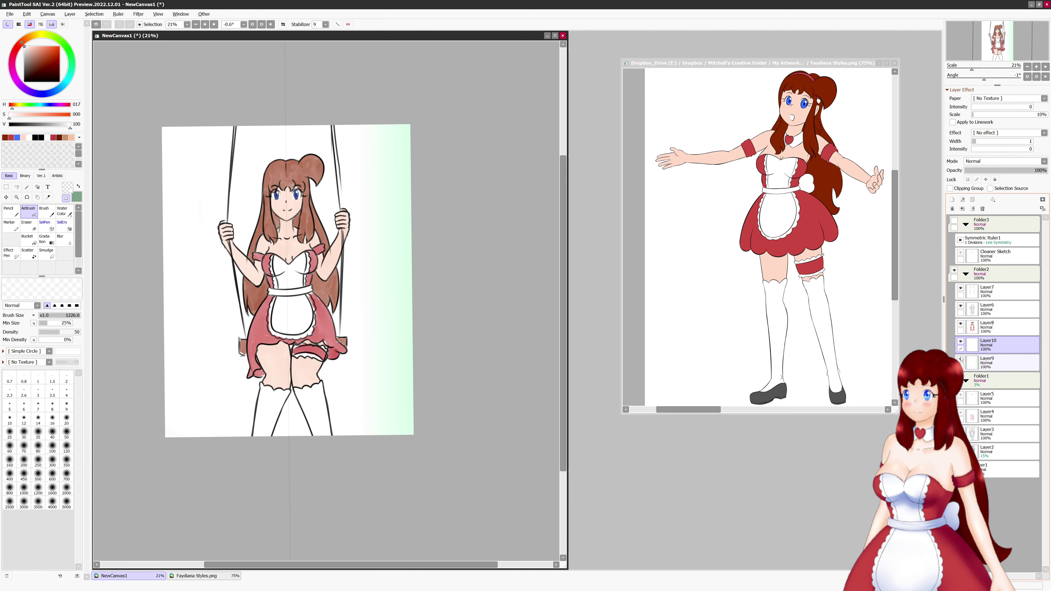
key("ctrl+z")
key("ctrl+z")
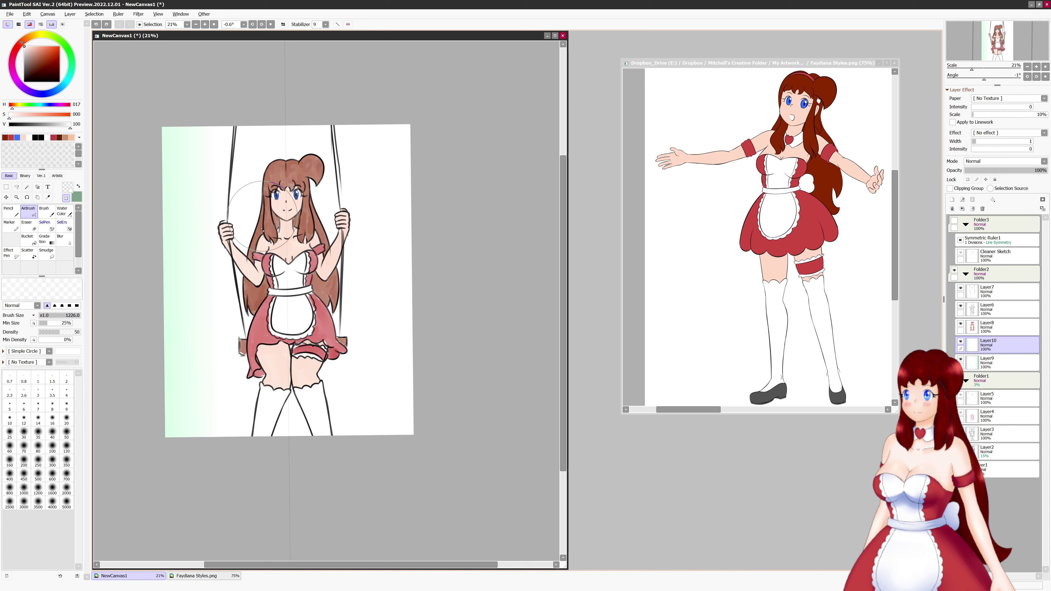
mouse_move(259, 216)
left_mouse_down()
mouse_move(199, 234)
mouse_move(188, 246)
mouse_move(194, 269)
left_mouse_up()
left_click_drag(394, 113, 375, 287)
mouse_move(366, 135)
left_mouse_down()
mouse_move(390, 431)
mouse_move(410, 442)
mouse_move(380, 445)
mouse_move(372, 307)
left_mouse_up()
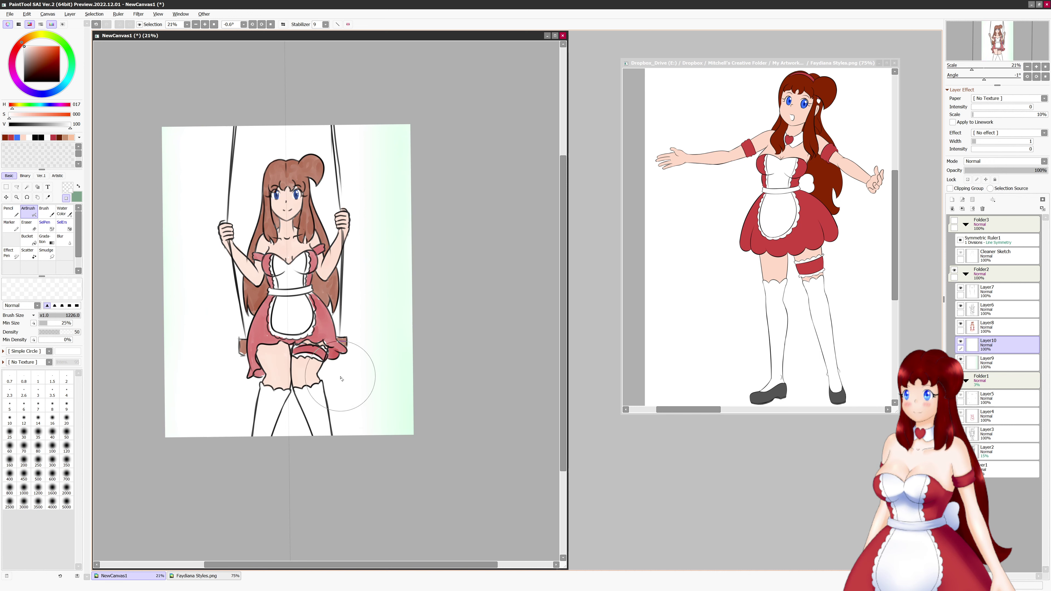
key("ctrl")
key("ctrl+z")
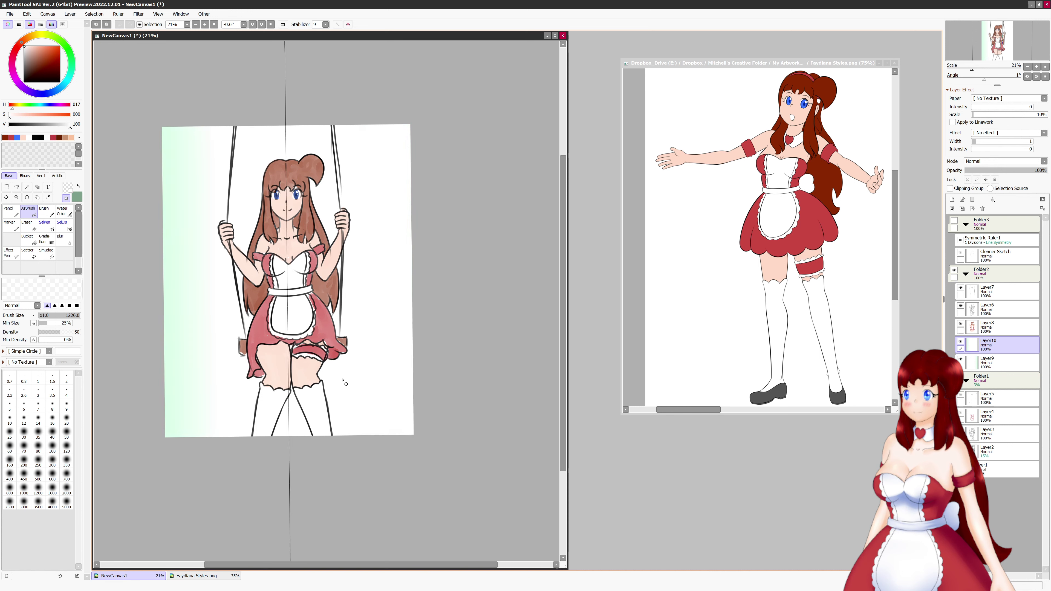
mouse_move(356, 247)
left_mouse_down()
mouse_move(387, 200)
mouse_move(358, 261)
left_mouse_up()
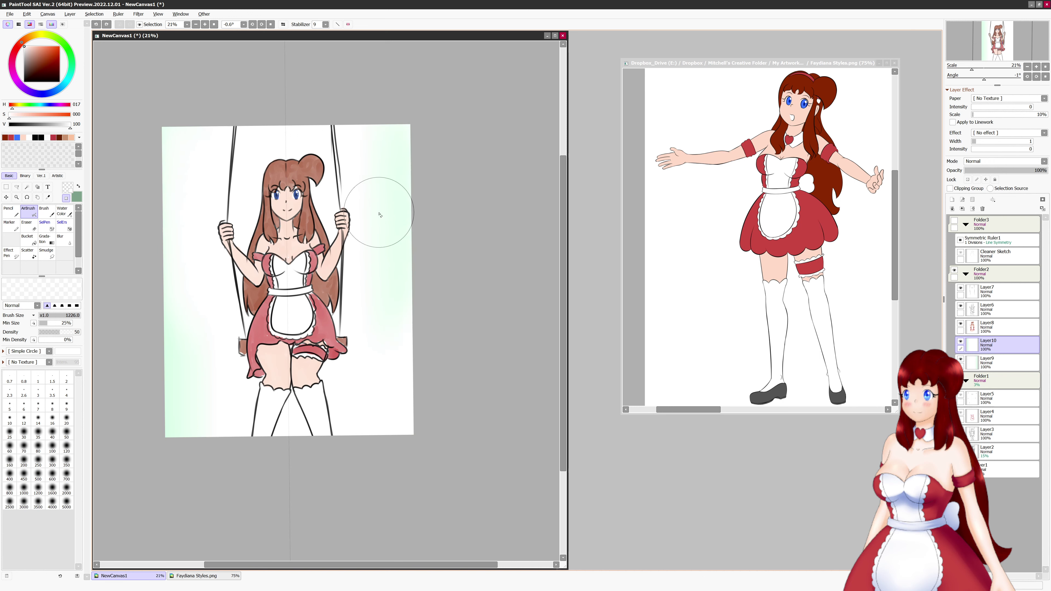
key("ctrl+z")
Erase the upper gradient layer along the canvas's right side with symmetry disabled, and reduce the airbrush size to 299
left_click(348, 24)
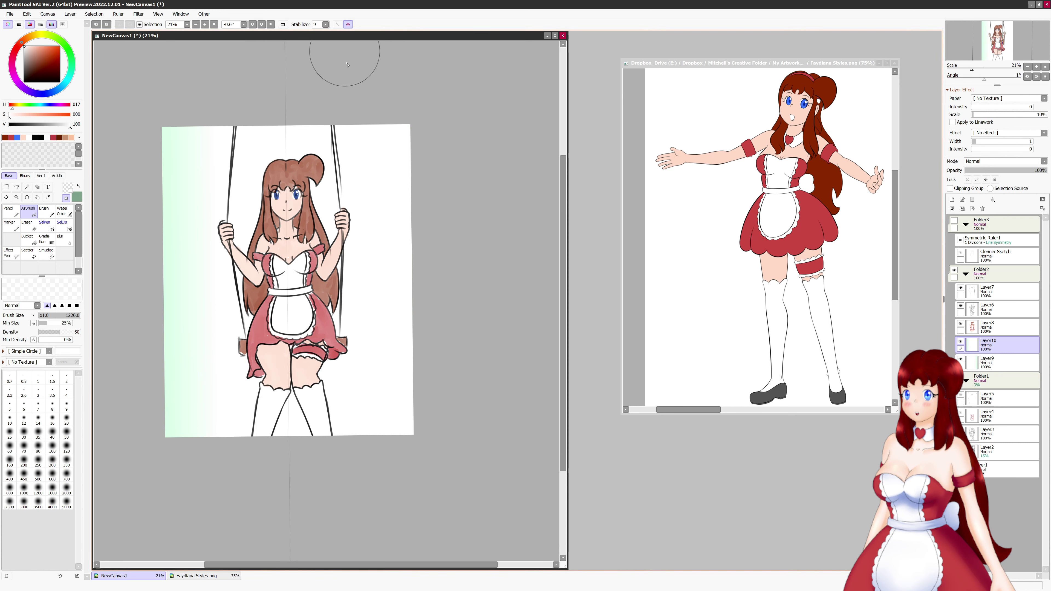
mouse_move(398, 248)
left_mouse_down()
mouse_move(385, 115)
mouse_move(380, 146)
mouse_move(400, 242)
mouse_move(385, 380)
mouse_move(374, 283)
mouse_move(410, 246)
mouse_move(409, 297)
mouse_move(384, 344)
left_mouse_up()
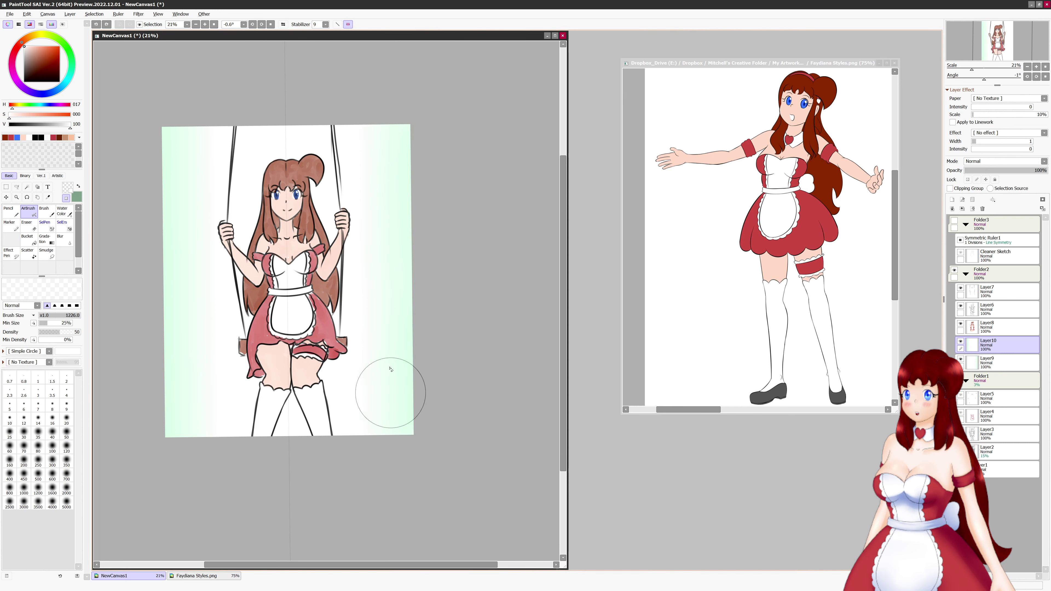
right_click(298, 259)
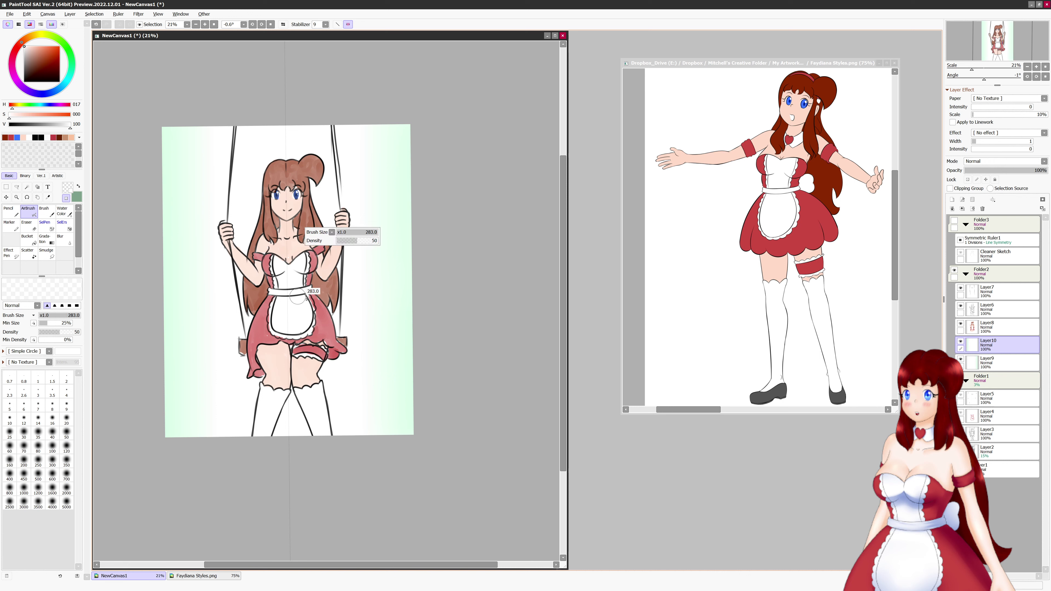
left_click_drag(306, 298, 306, 298)
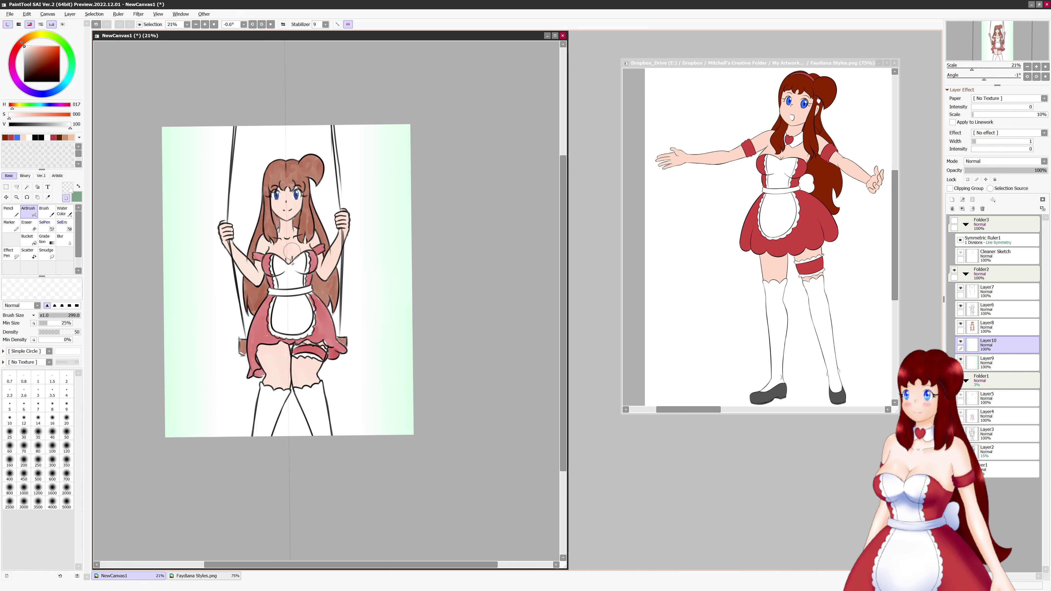
Switch to the Effect Pen and give it the Blots brush shape, keeping the new empty layer active
left_click_drag(361, 317, 491, 269)
mouse_move(493, 228)
left_mouse_down()
mouse_move(406, 312)
mouse_move(426, 229)
left_mouse_up()
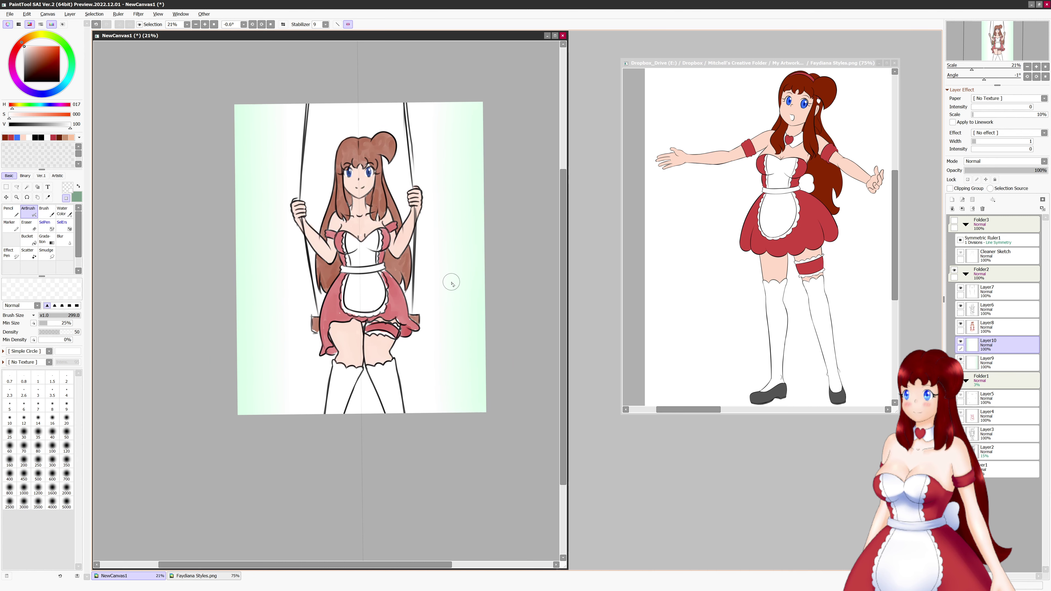
scroll(455, 274, "up", 2)
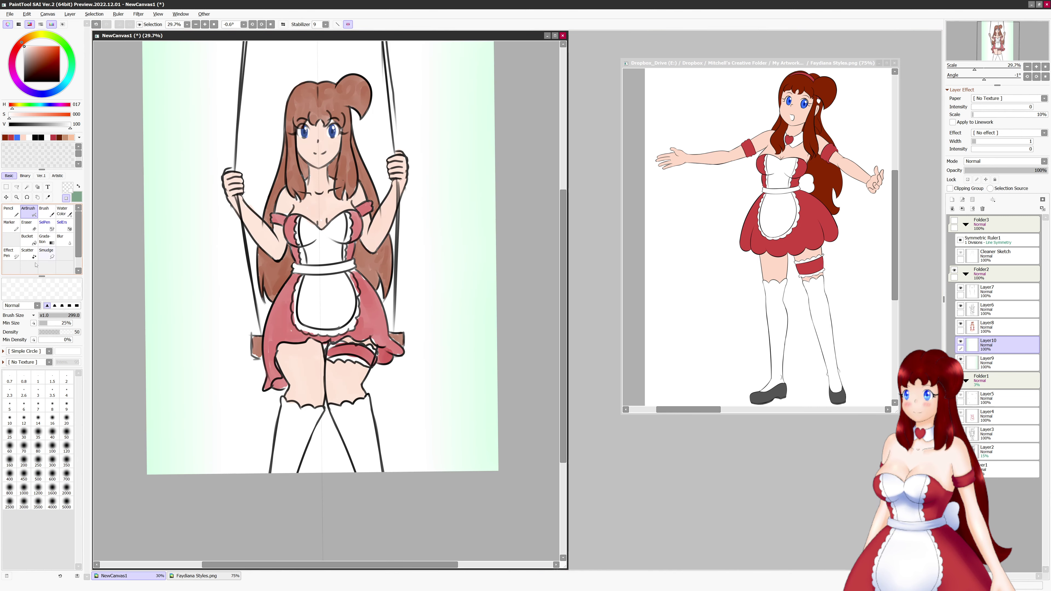
left_click(11, 254)
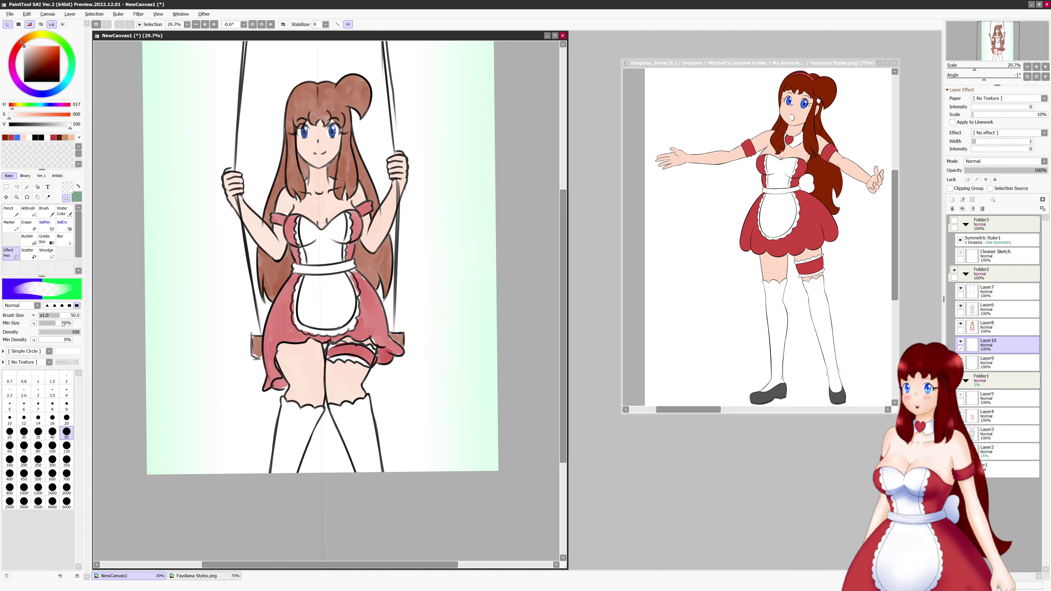
left_click(49, 351)
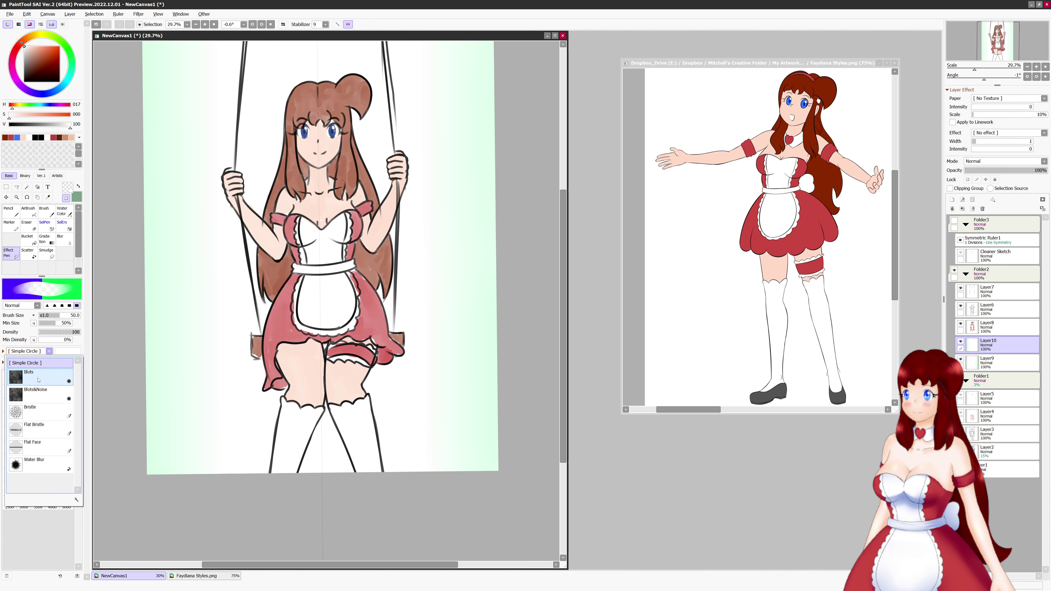
left_click(40, 381)
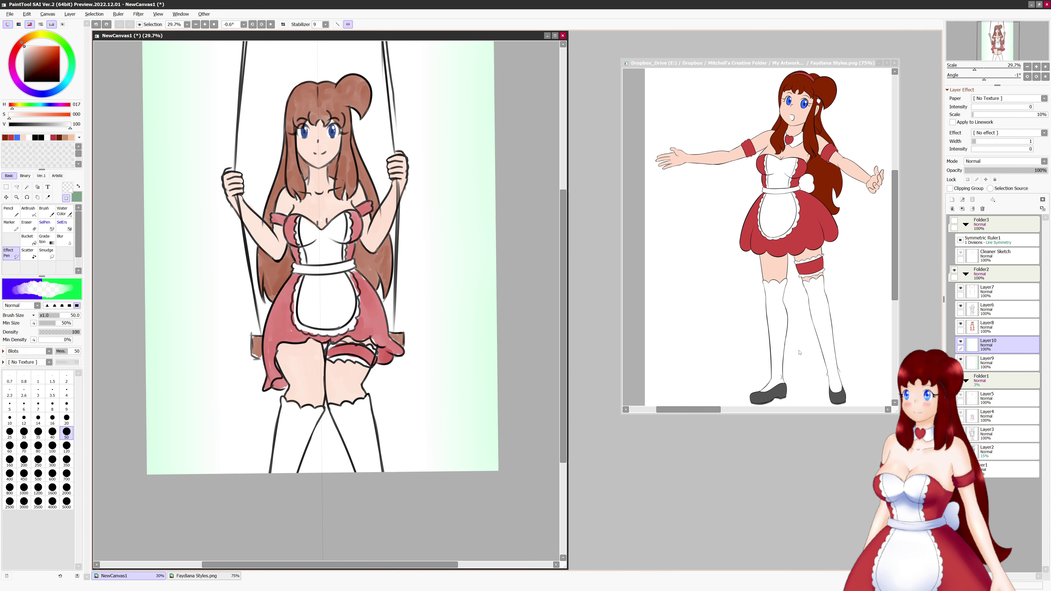
key("ctrl+z")
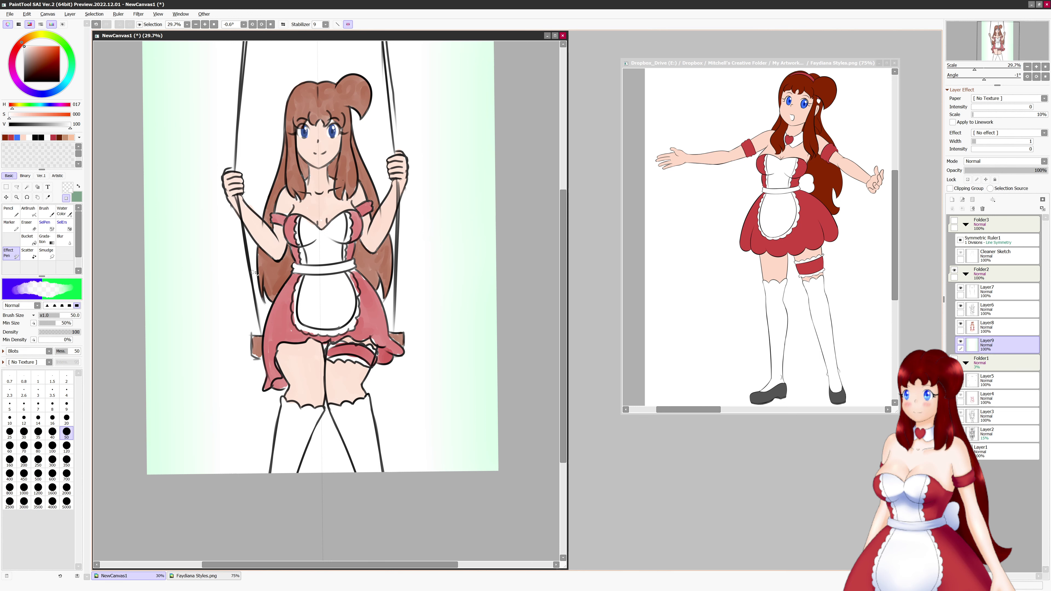
key("ctrl+y")
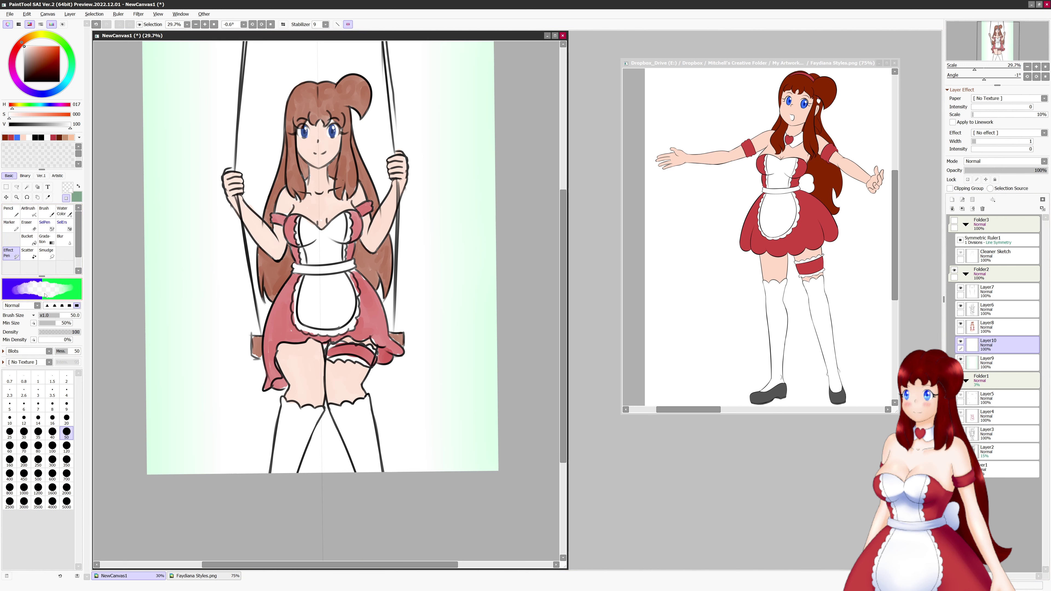
Pick a bright green with hue 146, saturation 80 and value 100, and enlarge the Blots brush to size 1503
left_click_drag(69, 59, 54, 41)
left_click_drag(455, 199, 466, 257)
key("ctrl+z")
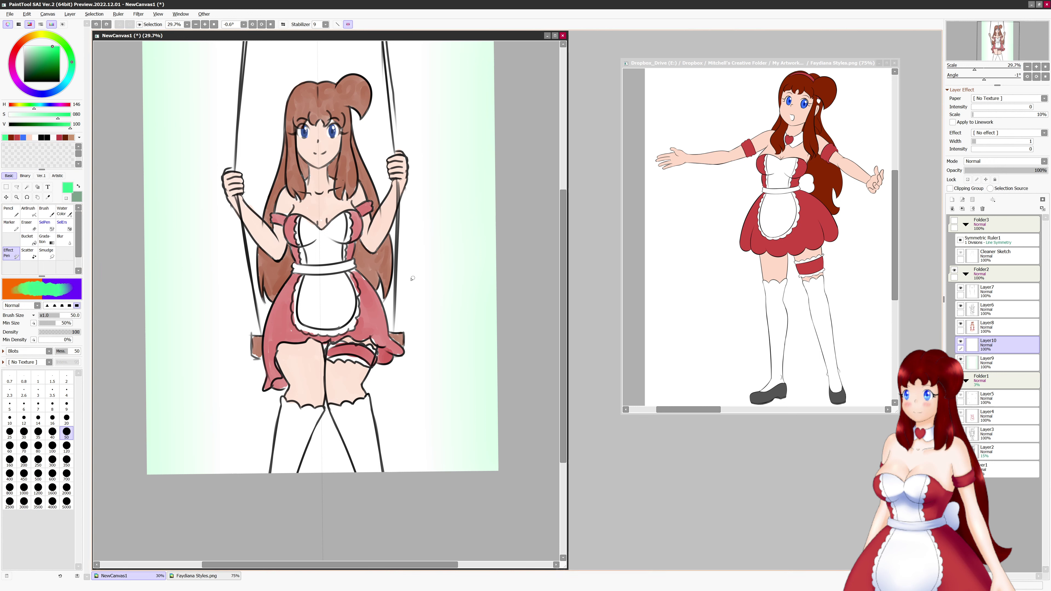
left_click_drag(401, 303, 402, 419)
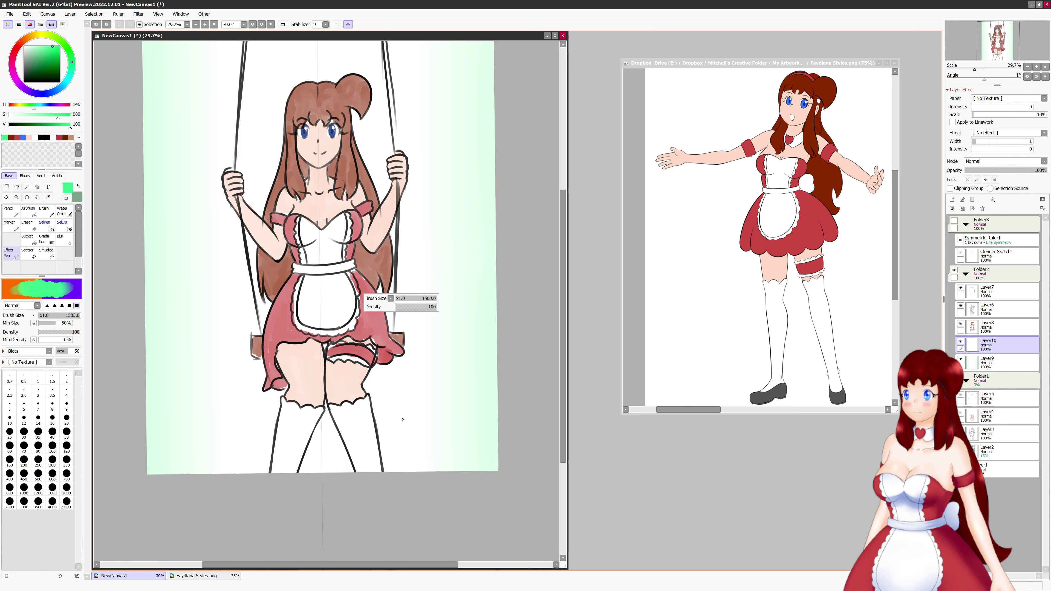
Paint large textured green blots down the canvas's right side, from the upper corner to the lower edge
left_click_drag(492, 403, 463, 329)
key("ctrl+z")
left_click_drag(490, 137, 494, 99)
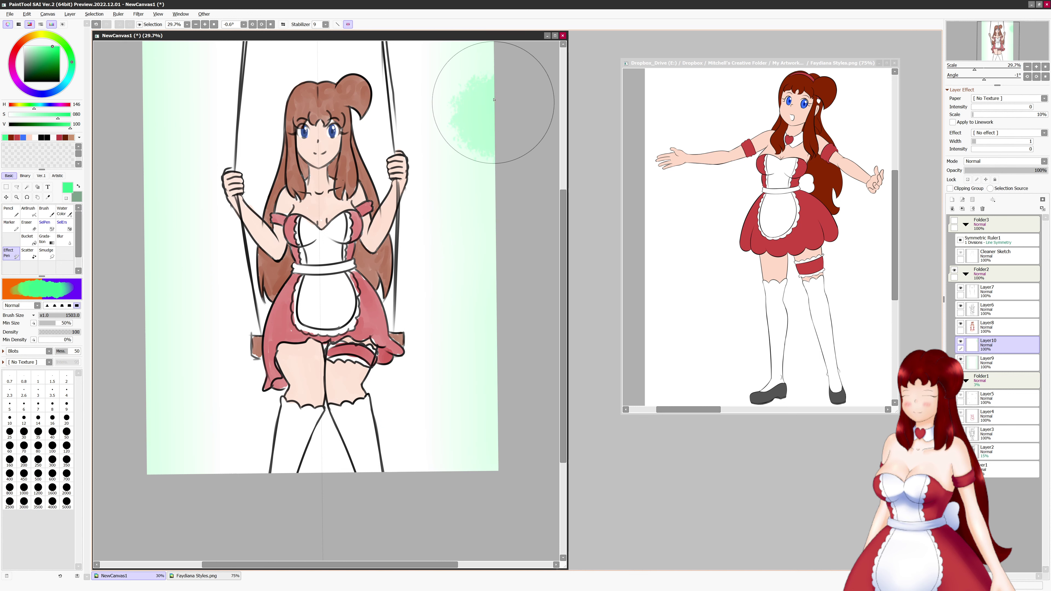
mouse_move(480, 44)
left_mouse_down()
mouse_move(464, 62)
mouse_move(437, 60)
left_mouse_up()
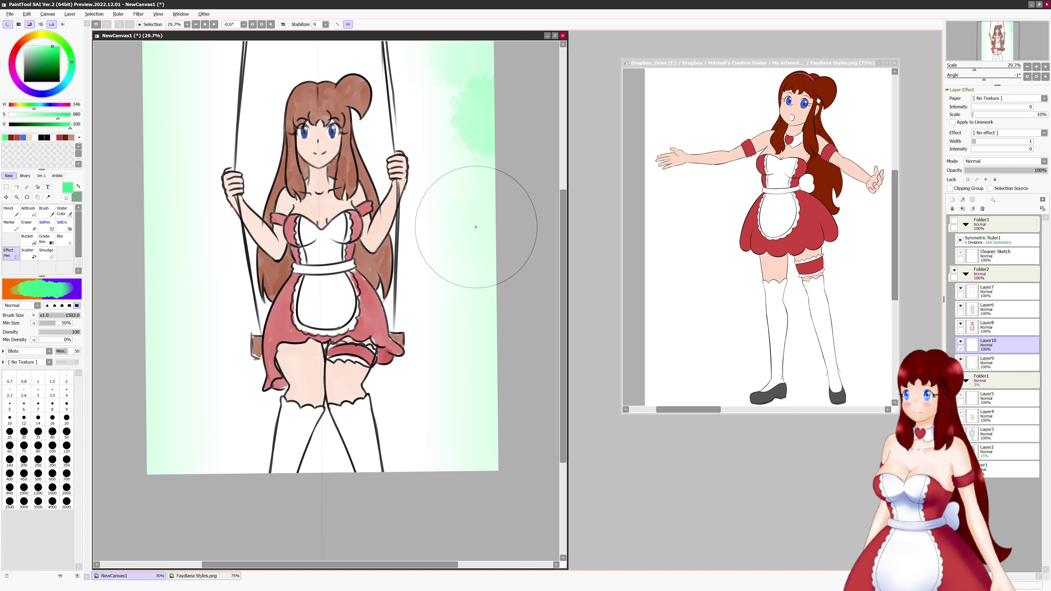
mouse_move(476, 226)
left_mouse_down()
mouse_move(457, 186)
mouse_move(486, 344)
mouse_move(457, 422)
mouse_move(491, 434)
left_mouse_up()
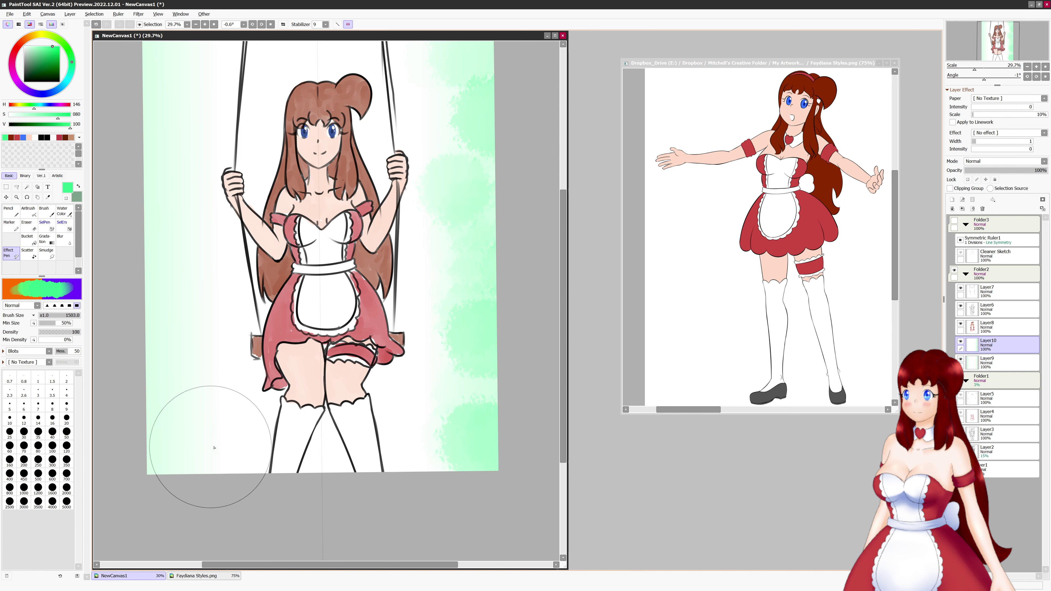
Paint large textured green blots along the canvas's left side and fill in more on the right, undoing the last unwanted stroke
mouse_move(214, 447)
left_mouse_down()
mouse_move(165, 451)
mouse_move(153, 417)
mouse_move(175, 379)
mouse_move(169, 225)
mouse_move(154, 171)
mouse_move(136, 306)
mouse_move(154, 224)
mouse_move(143, 191)
mouse_move(174, 152)
mouse_move(122, 252)
mouse_move(137, 232)
left_mouse_up()
scroll(159, 170, "up", 5)
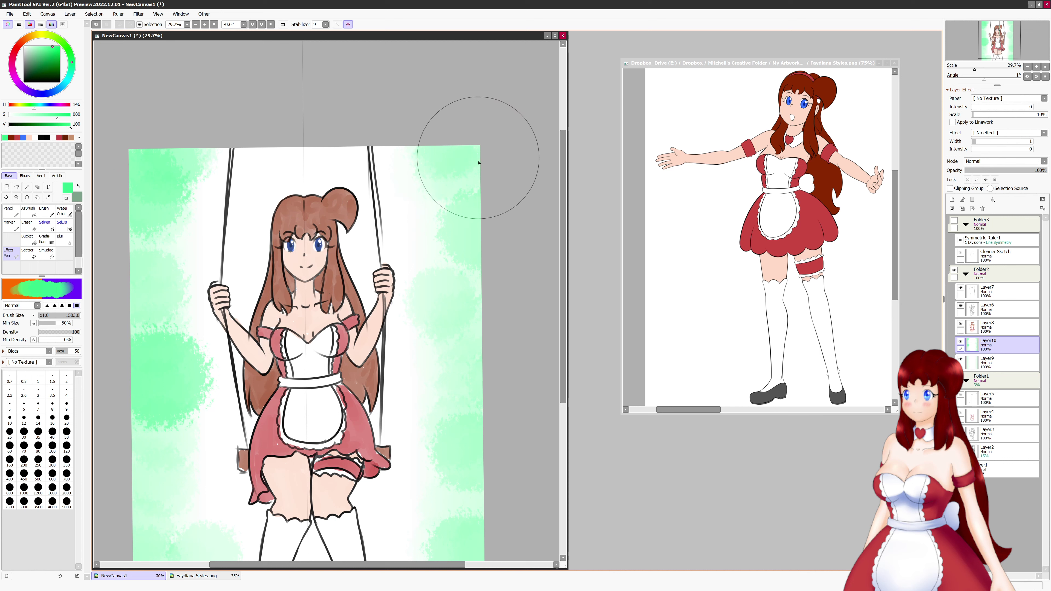
left_click_drag(461, 304, 433, 139)
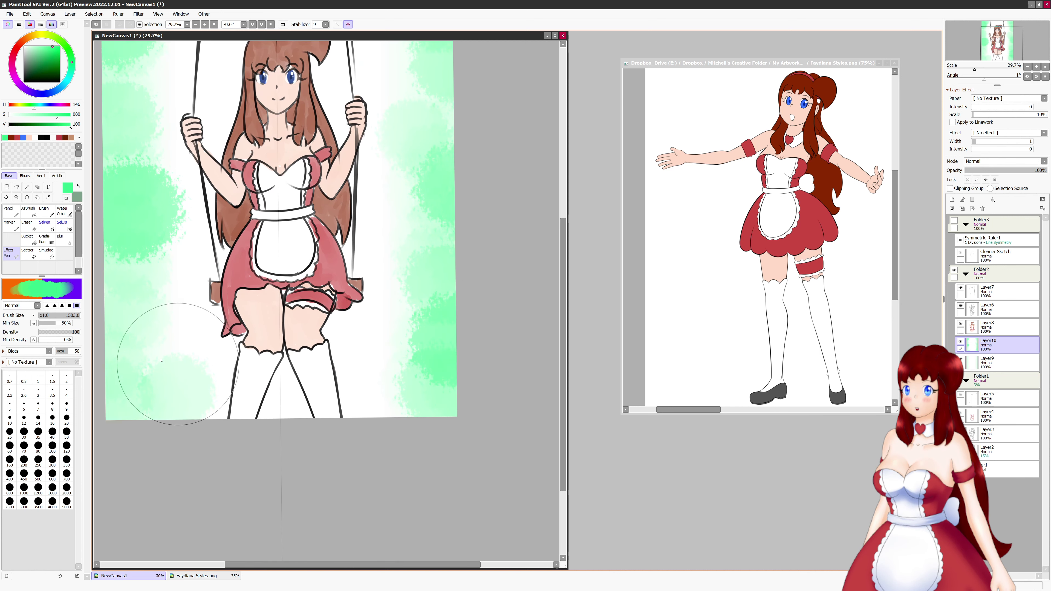
key("ctrl+z")
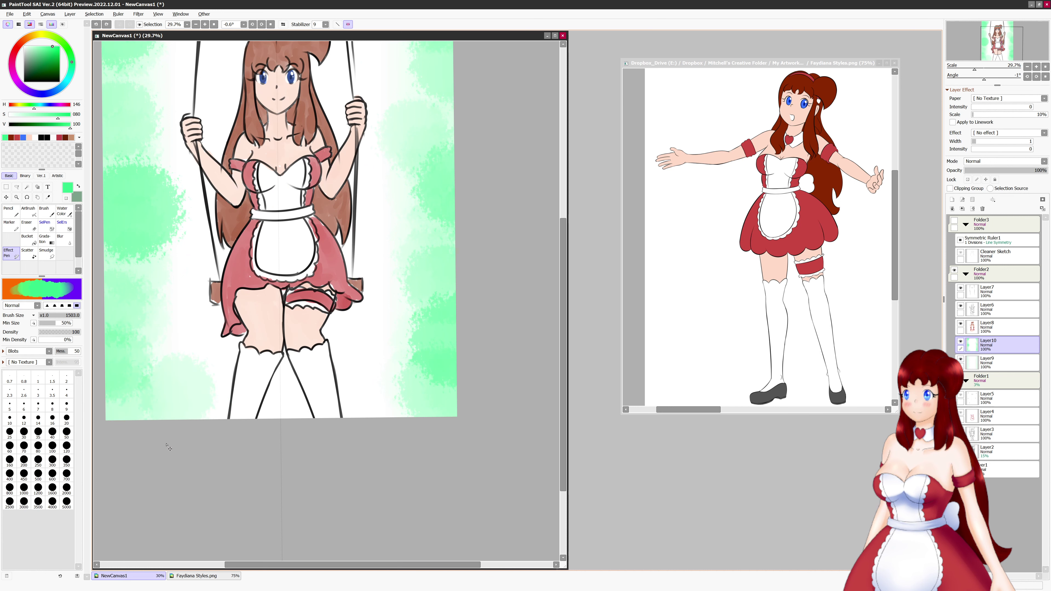
left_click_drag(489, 333, 518, 403)
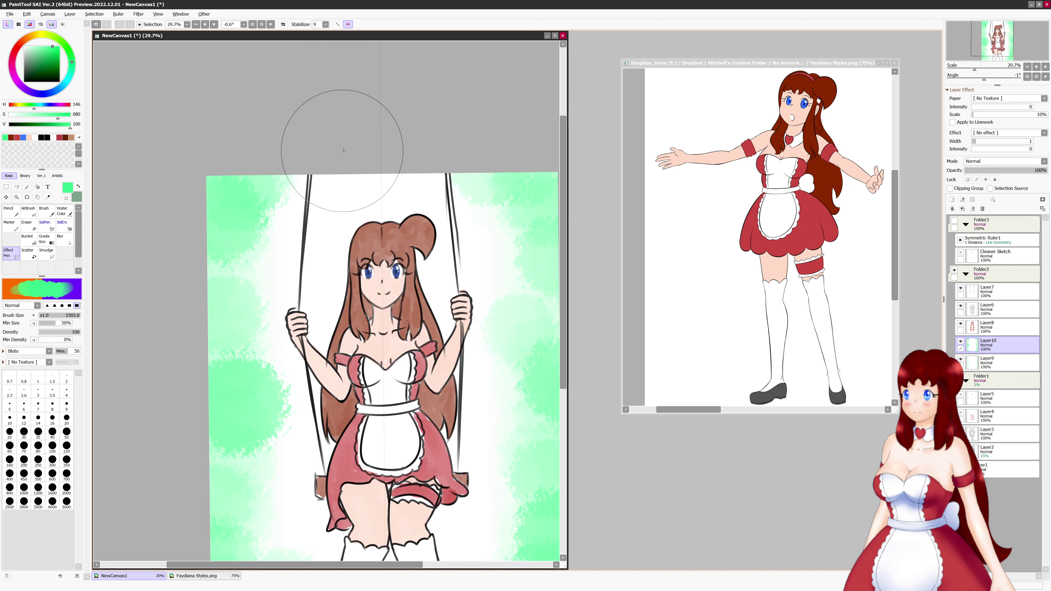
scroll(364, 124, "down", 4)
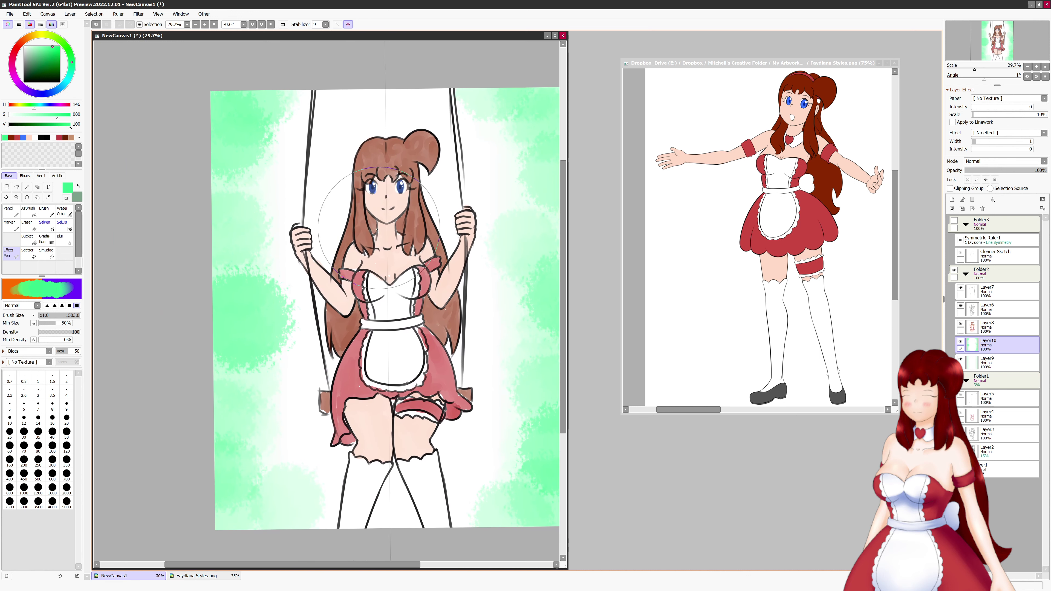
Soften the inner edges of the green blots with the Blur tool at size 633 and 50% blur width
left_click(65, 239)
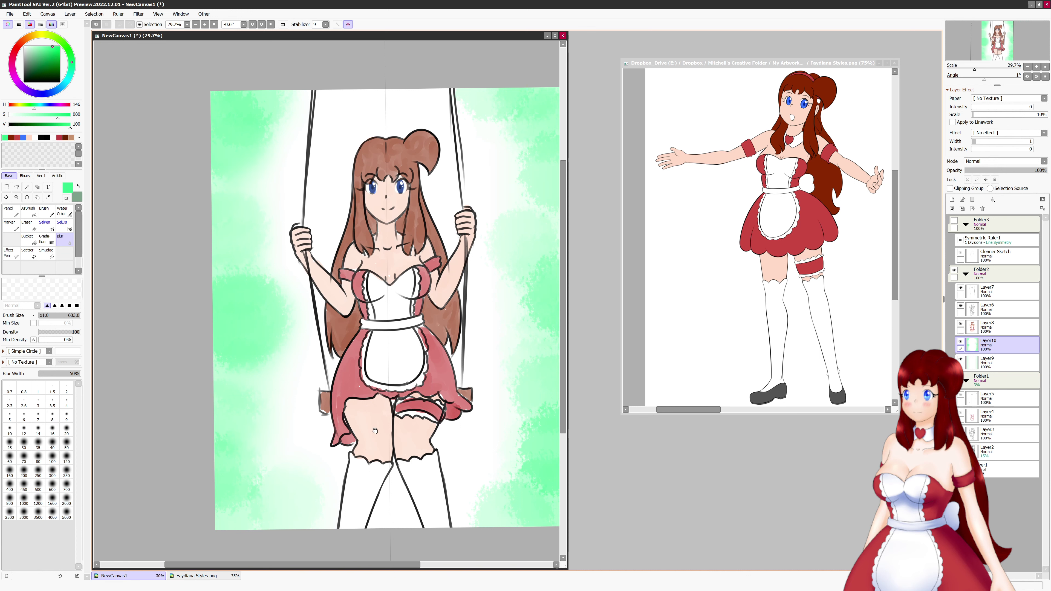
left_click_drag(382, 431, 174, 341)
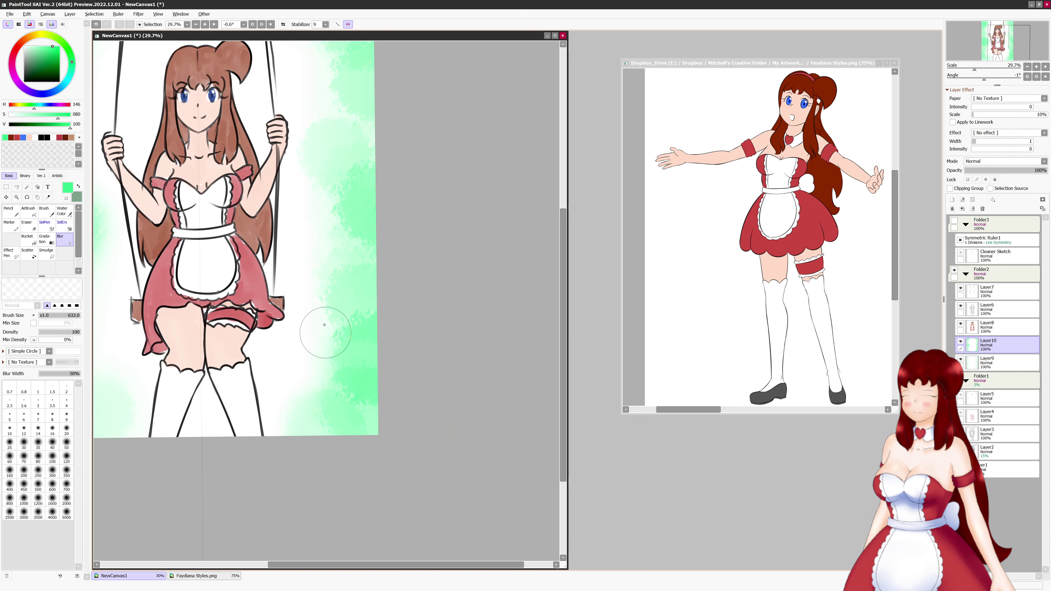
left_click_drag(319, 147, 330, 283)
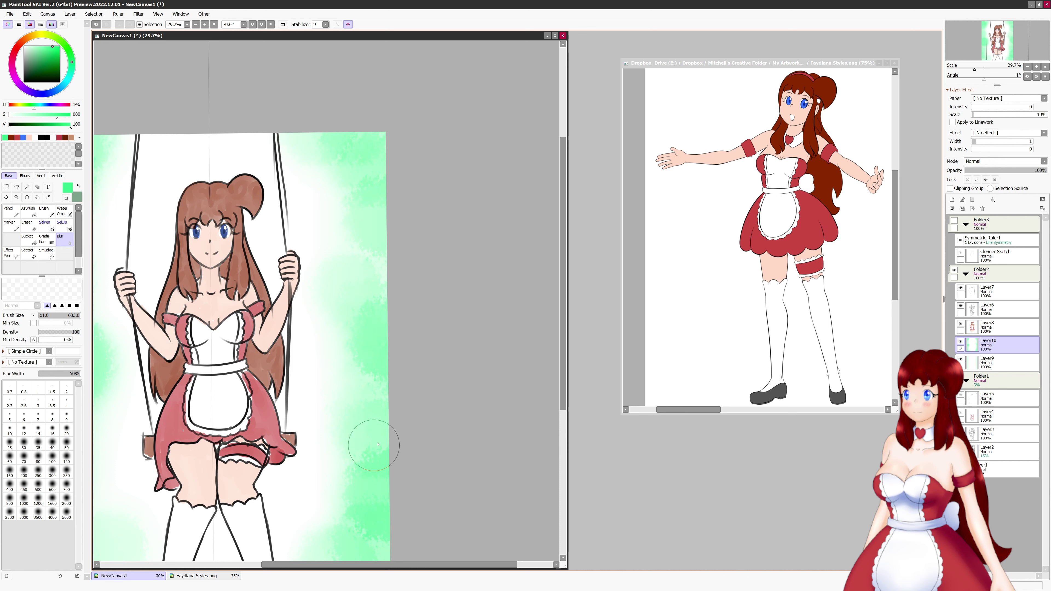
mouse_move(388, 428)
left_mouse_down()
mouse_move(401, 407)
mouse_move(532, 317)
left_mouse_up()
mouse_move(435, 210)
left_mouse_down()
mouse_move(430, 253)
mouse_move(405, 276)
left_mouse_up()
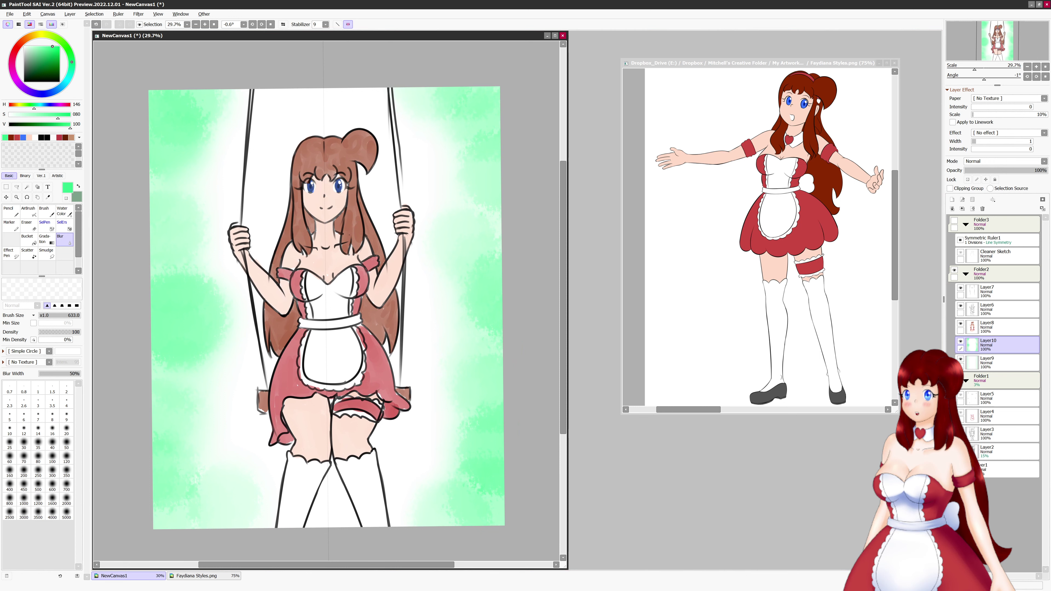
left_click_drag(511, 216, 508, 216)
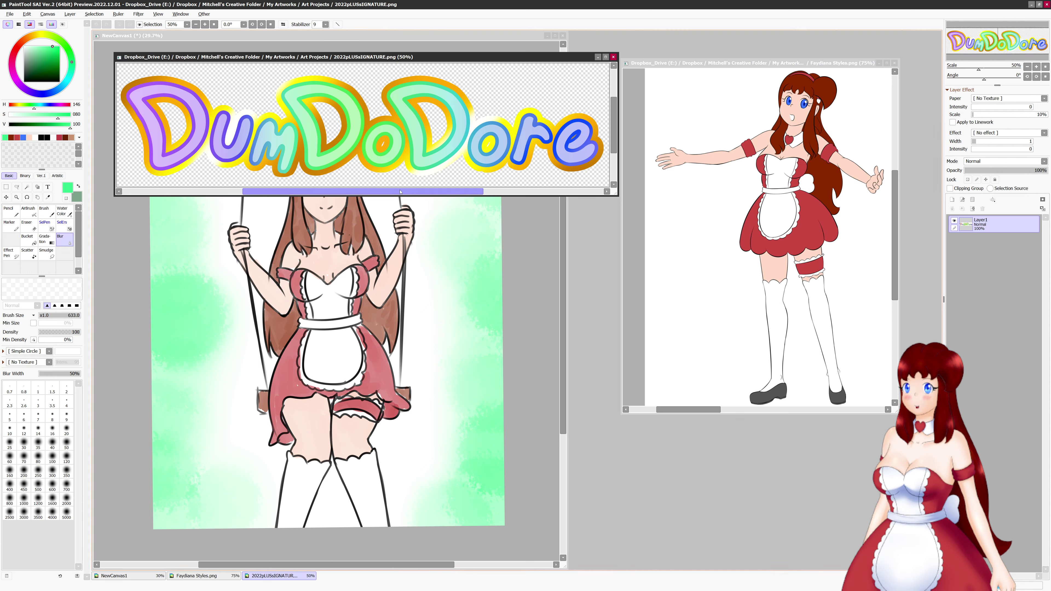
Copy the whole DumDoDore logo from the signature PNG and paste it as a new layer above the blots in NewCanvas1
key("ctrl+a")
key("ctrl+v")
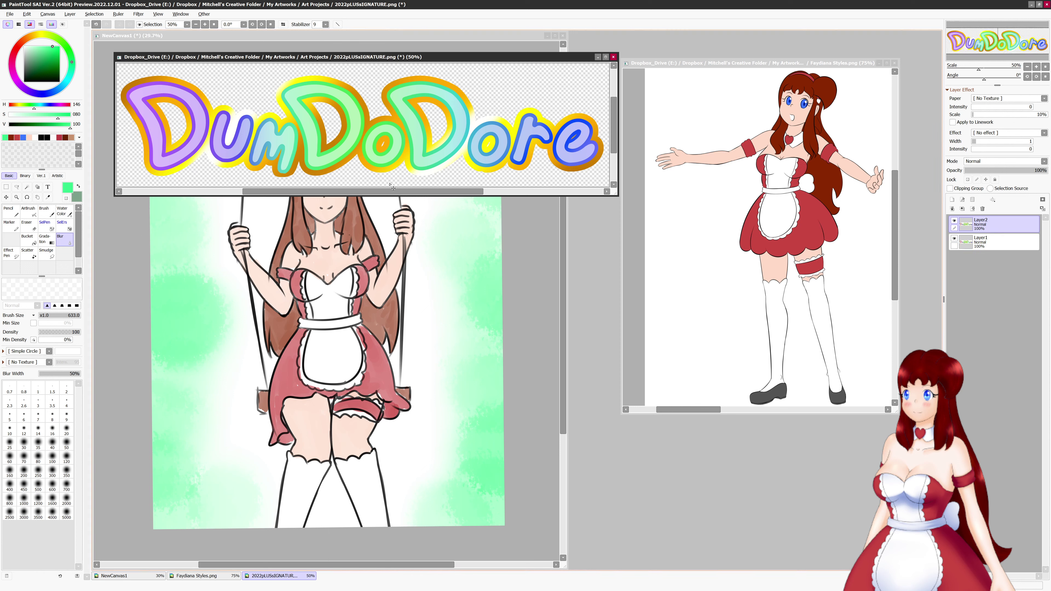
key("ctrl+e")
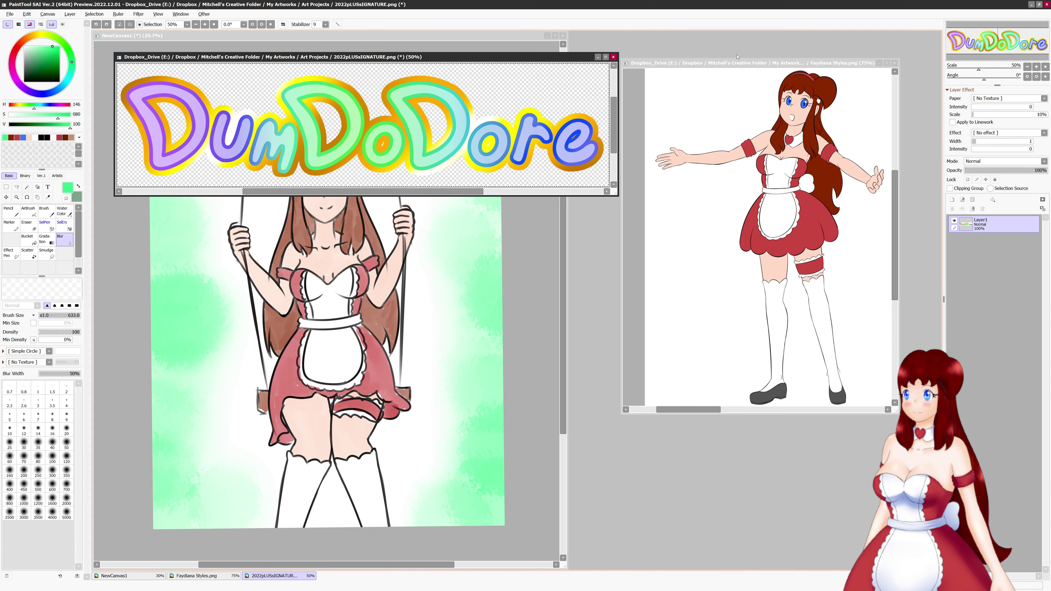
left_click(401, 42)
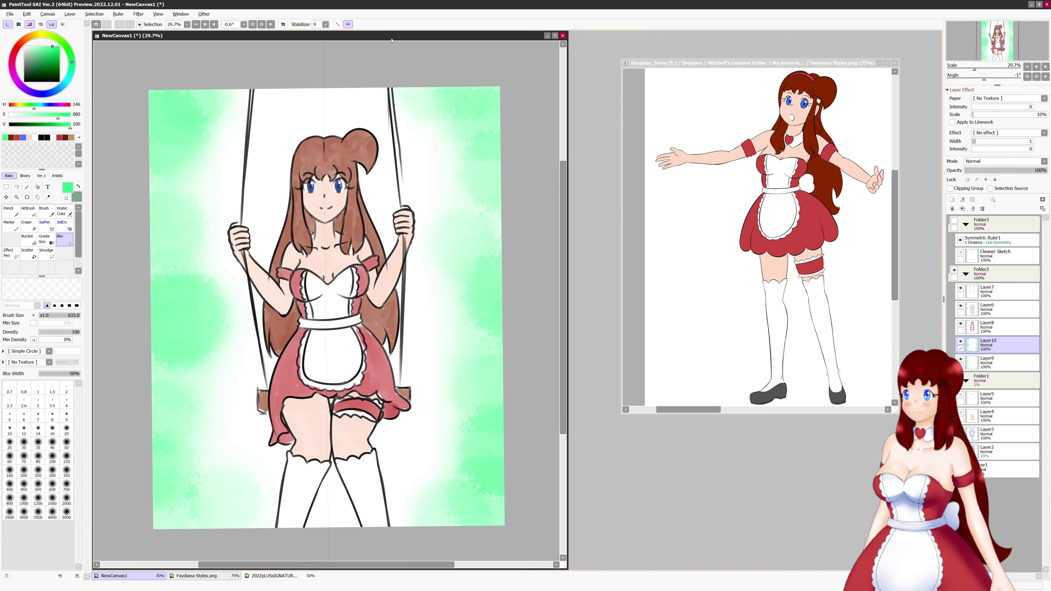
key("ctrl+v")
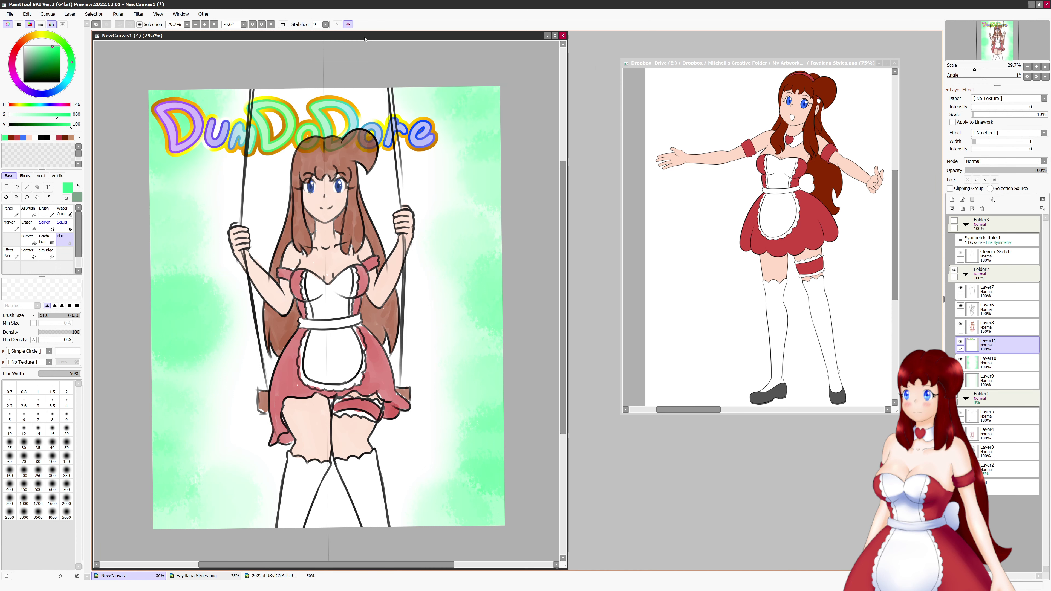
left_click(270, 24)
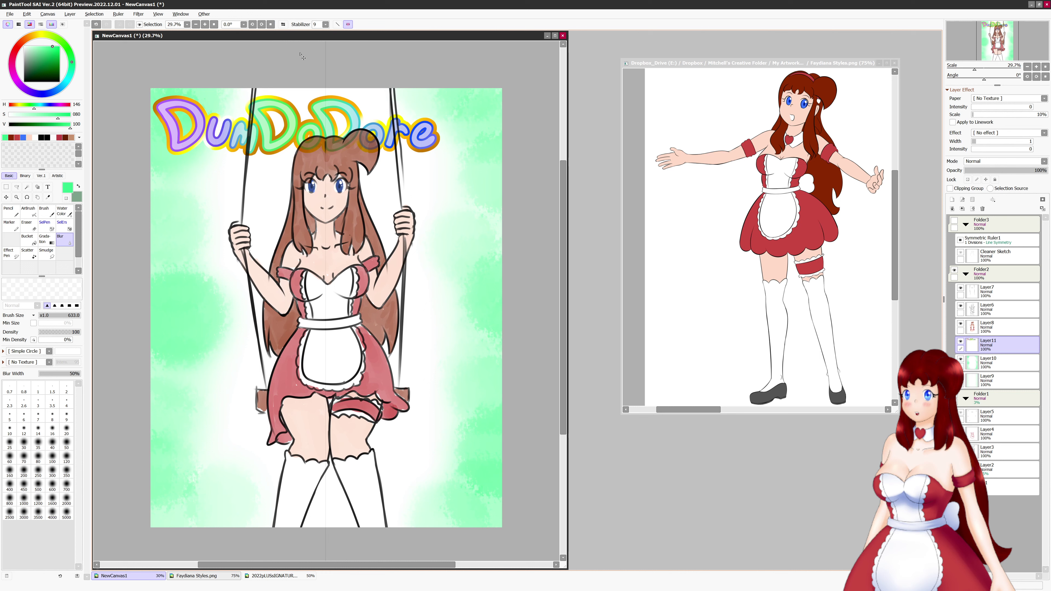
Try shrinking the pasted DumDoDore logo and tilting it diagonally beside the swing's left rope, and undo the transform
key("ctrl+t")
left_click_drag(443, 154, 230, 515)
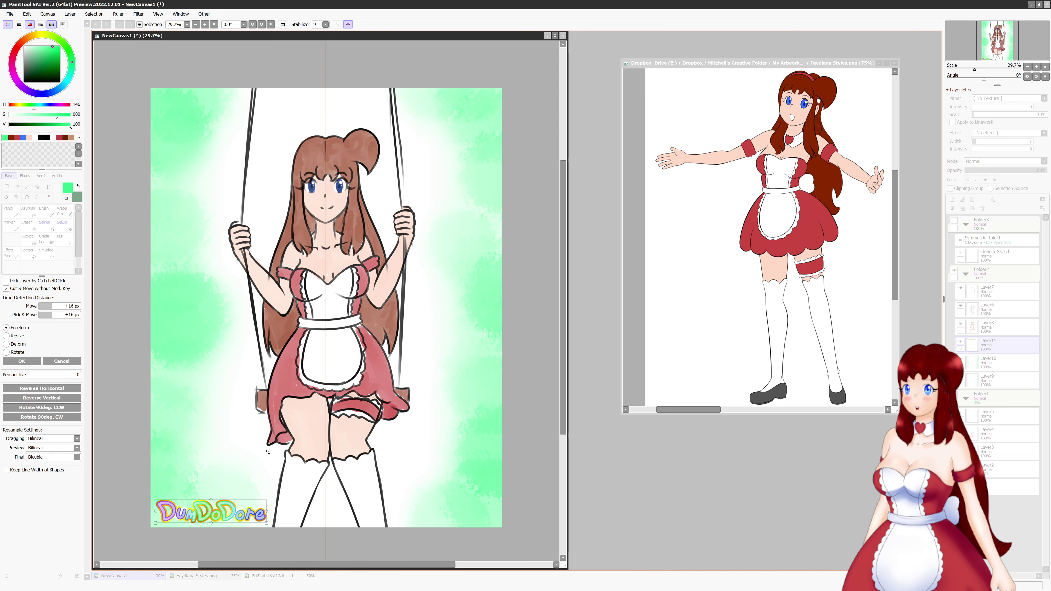
left_click_drag(226, 506, 249, 338)
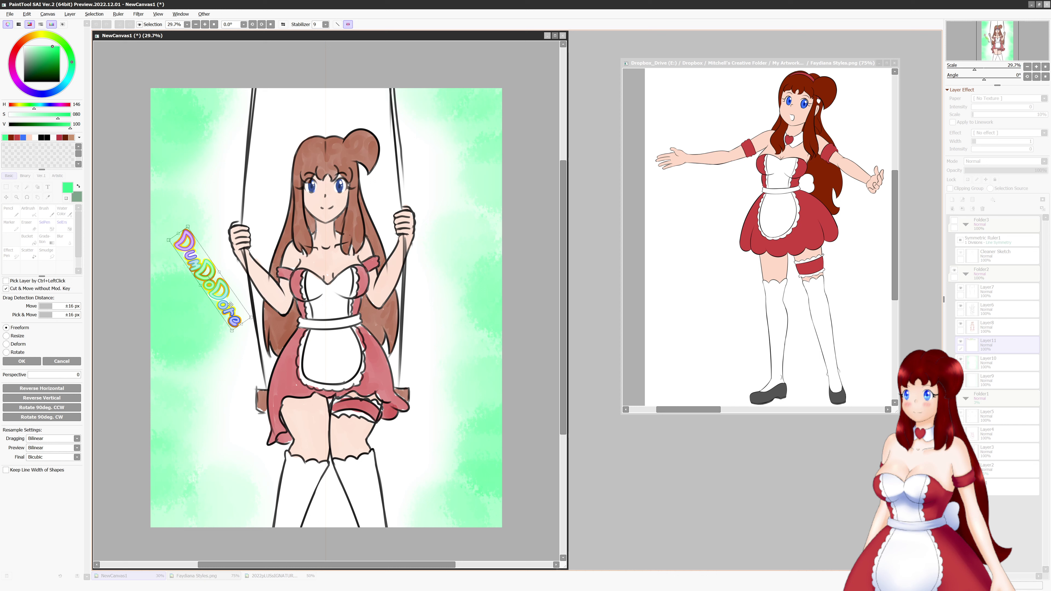
key("Return")
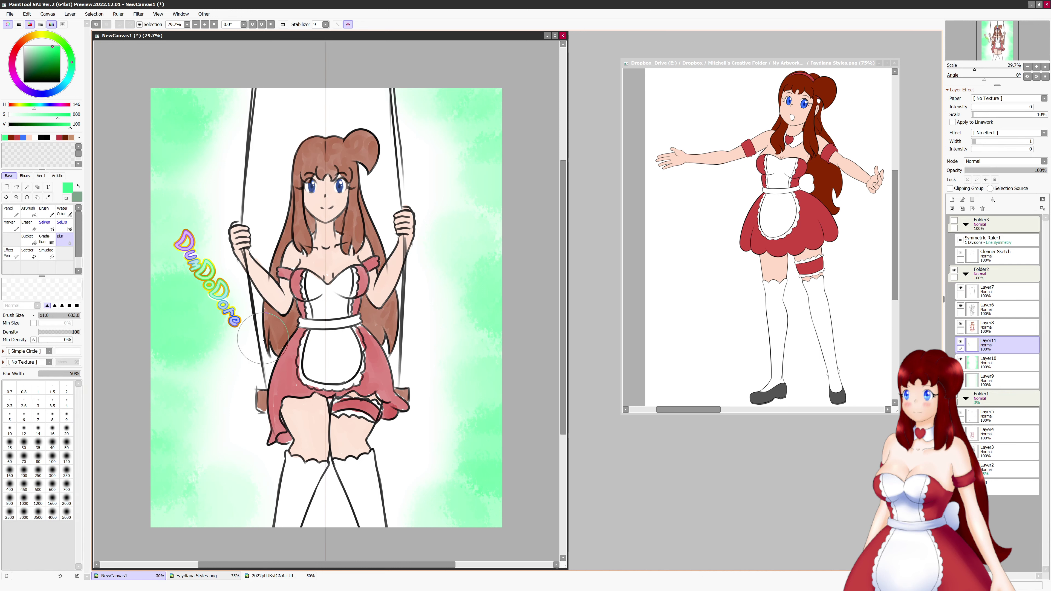
key("ctrl+z")
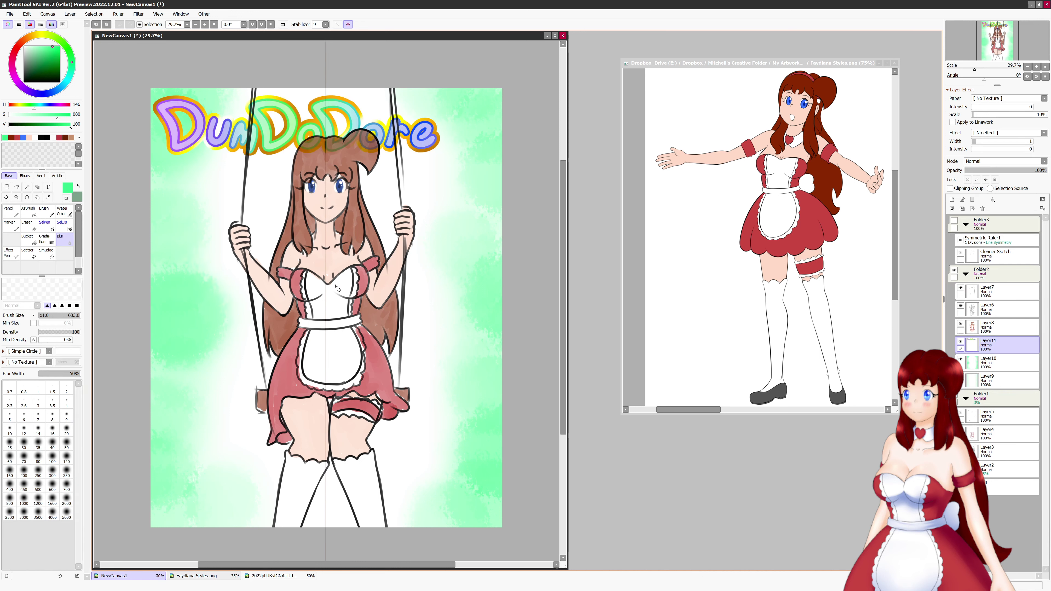
Shrink the DumDoDore logo to about a third of the canvas width and place it horizontally in the lower-left area below the swing seat
key("ctrl+t")
left_click_drag(439, 157, 244, 458)
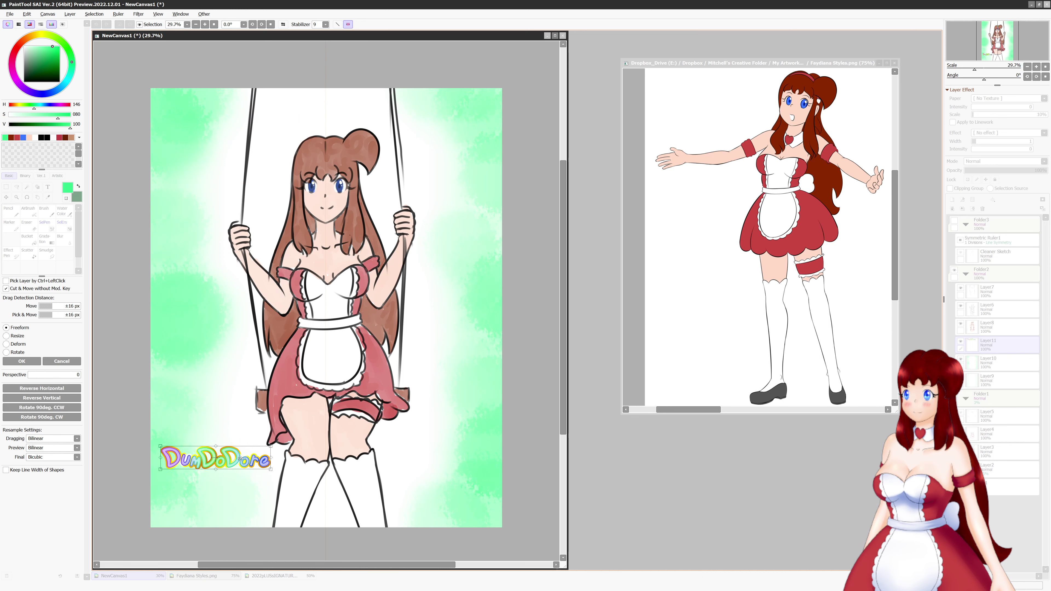
key("Return")
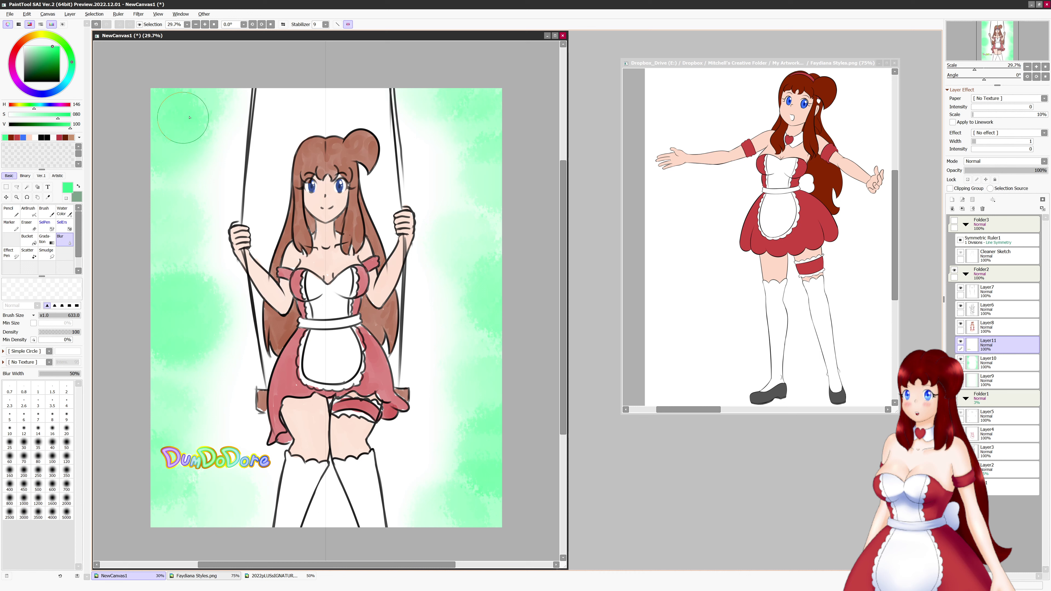
Start exporting the finished drawing in JPEG (.jpg) format
left_click(11, 14)
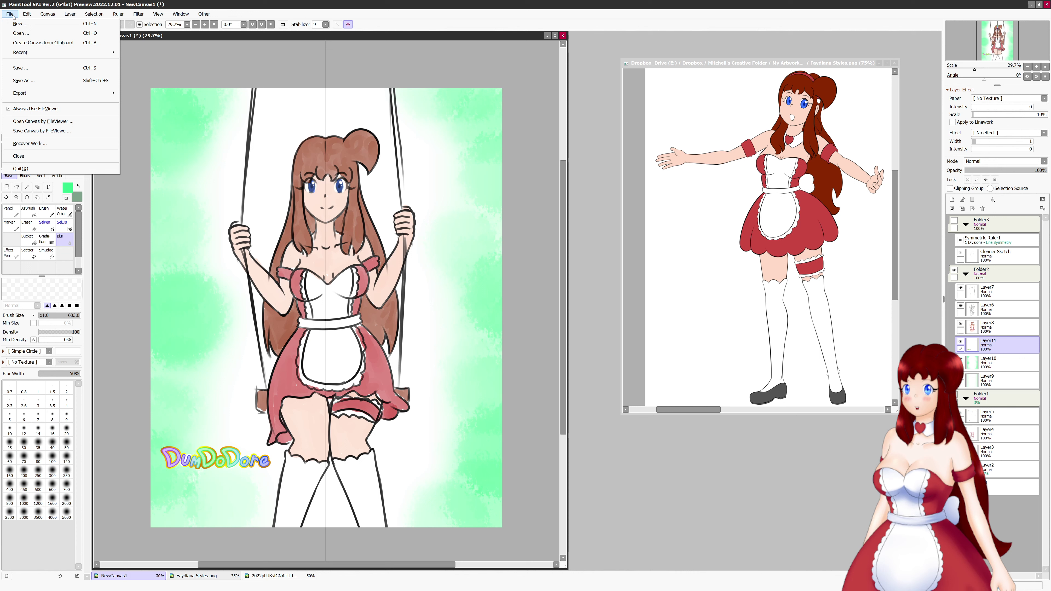
left_click(414, 37)
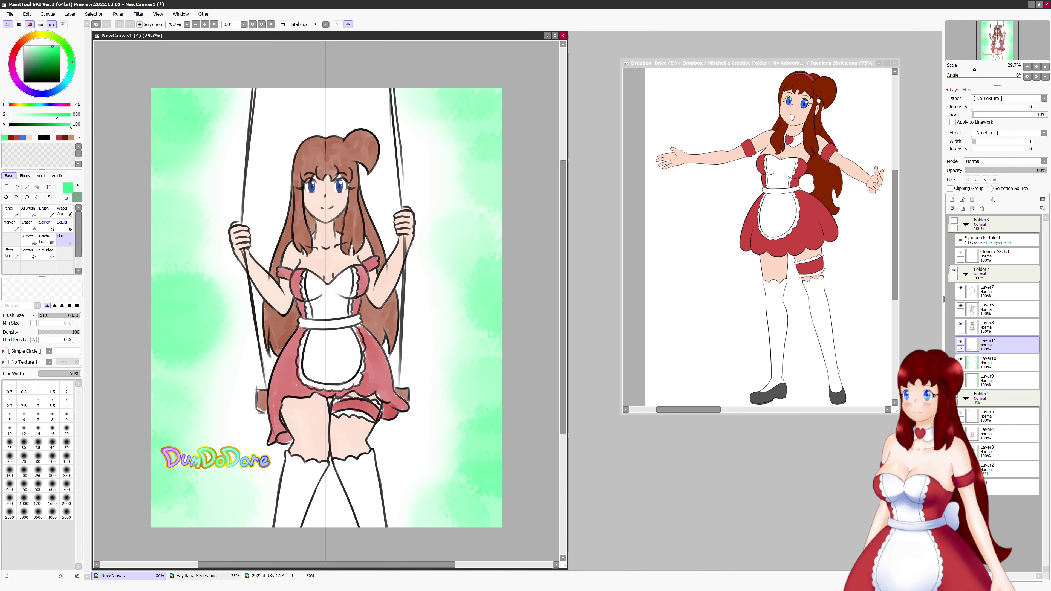
left_click(9, 13)
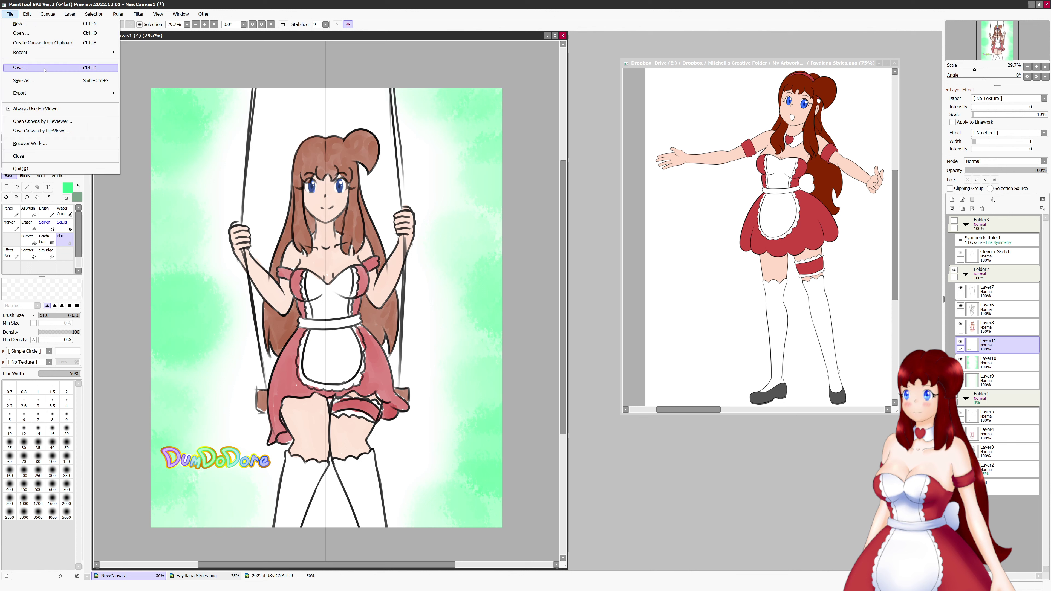
mouse_move(53, 91)
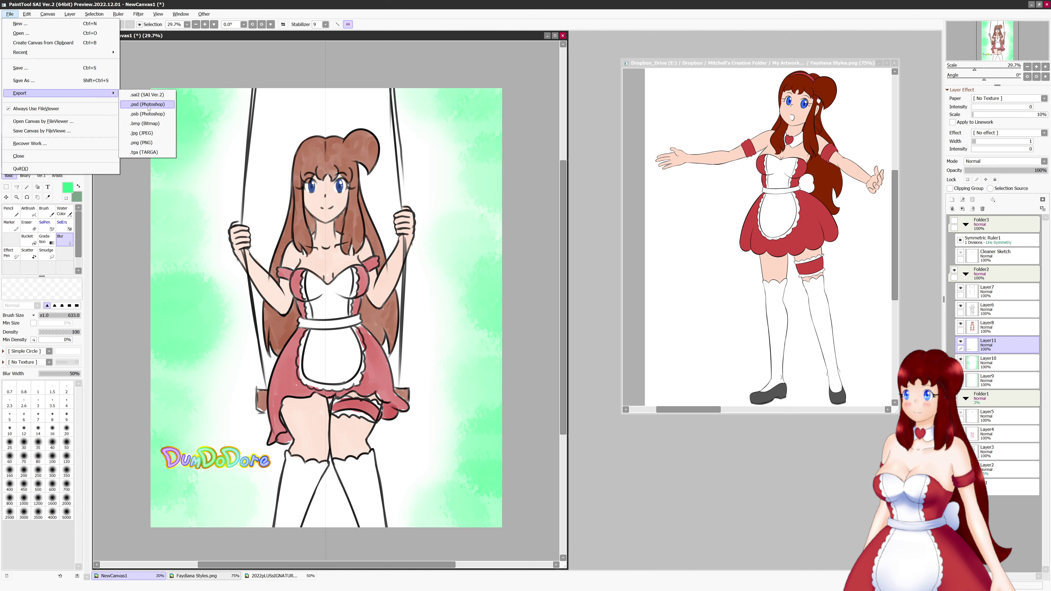
left_click(160, 133)
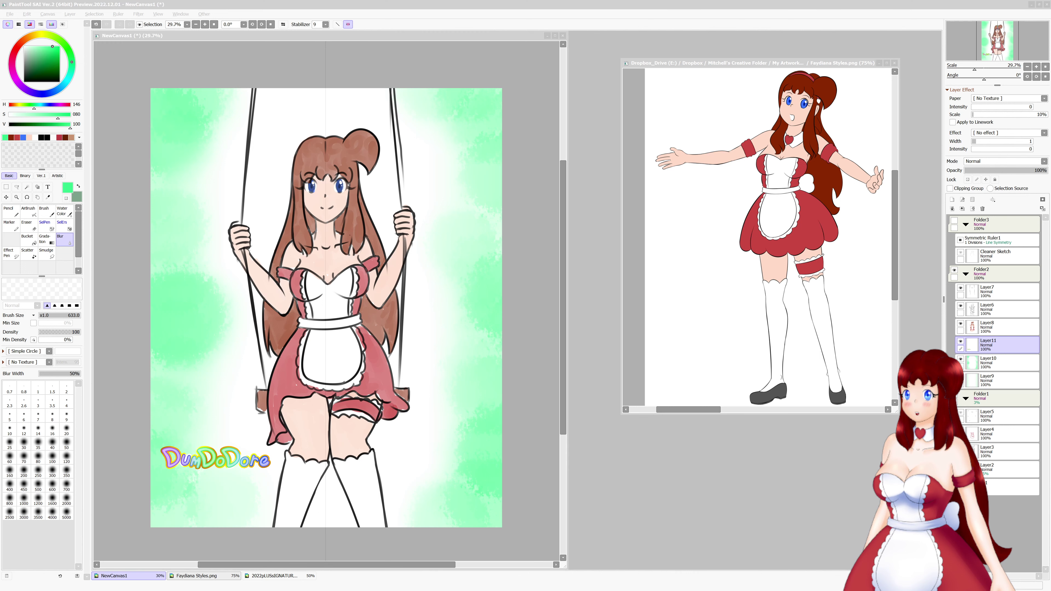